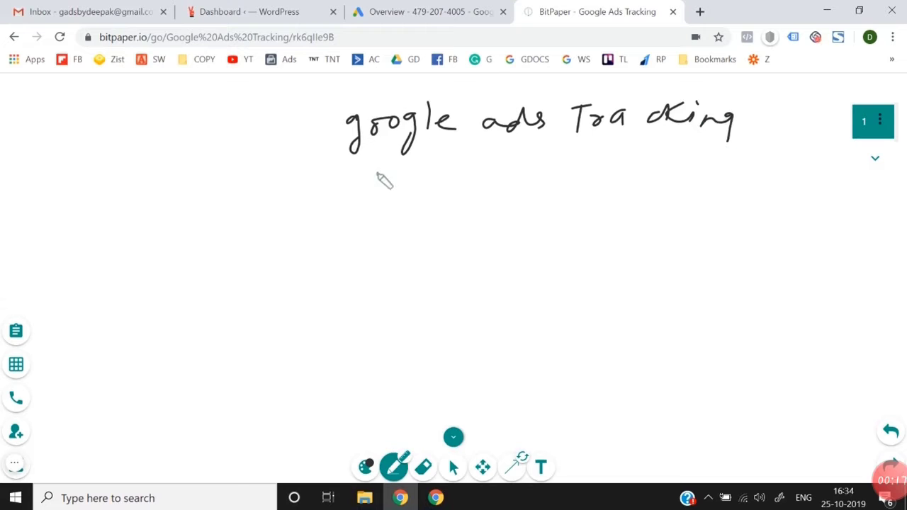
Step: Add a second underline beneath the "google ads Tracking" heading and draw two arrows branching downward from it
{"action": "mouse_move", "coordinate": [374, 173]}
{"action": "left_mouse_down"}
{"action": "mouse_move", "coordinate": [704, 132]}
{"action": "mouse_move", "coordinate": [640, 142]}
{"action": "mouse_move", "coordinate": [665, 140]}
{"action": "left_mouse_up"}
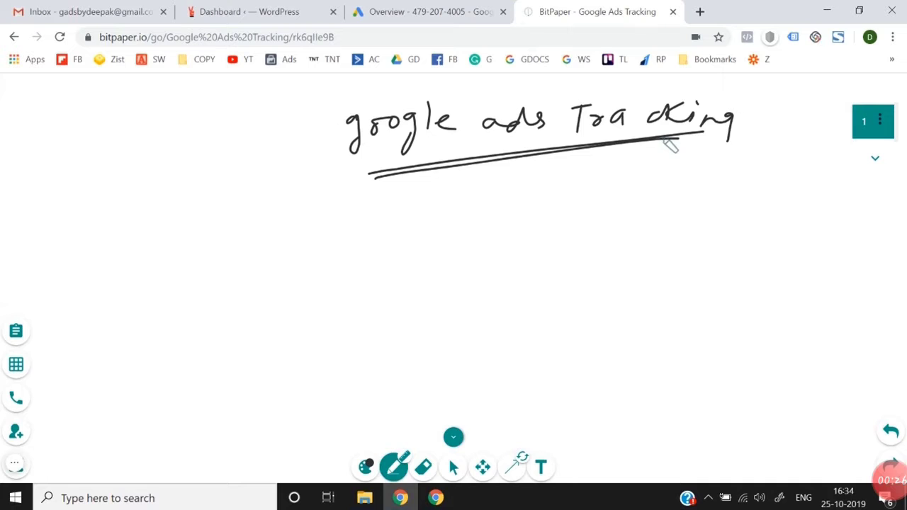
{"action": "left_click_drag", "start_coordinate": [496, 162], "coordinate": [401, 245]}
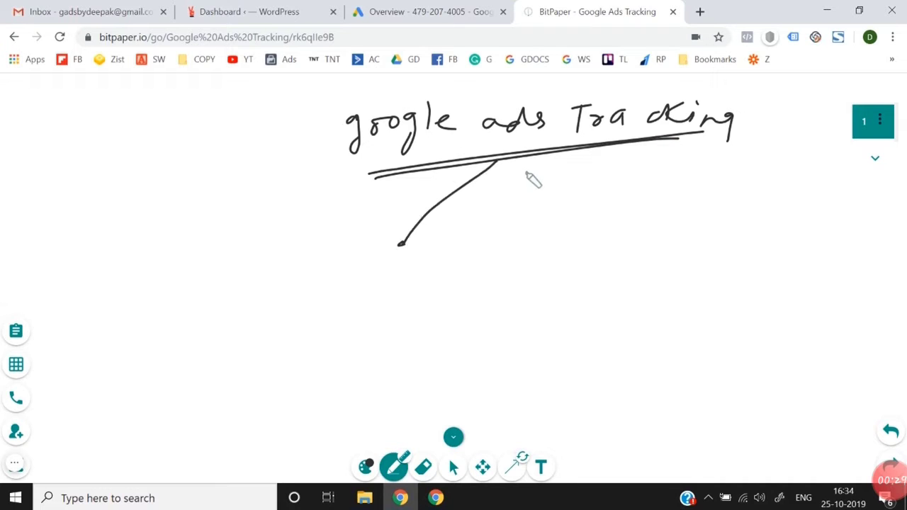
{"action": "left_click_drag", "start_coordinate": [500, 161], "coordinate": [609, 238]}
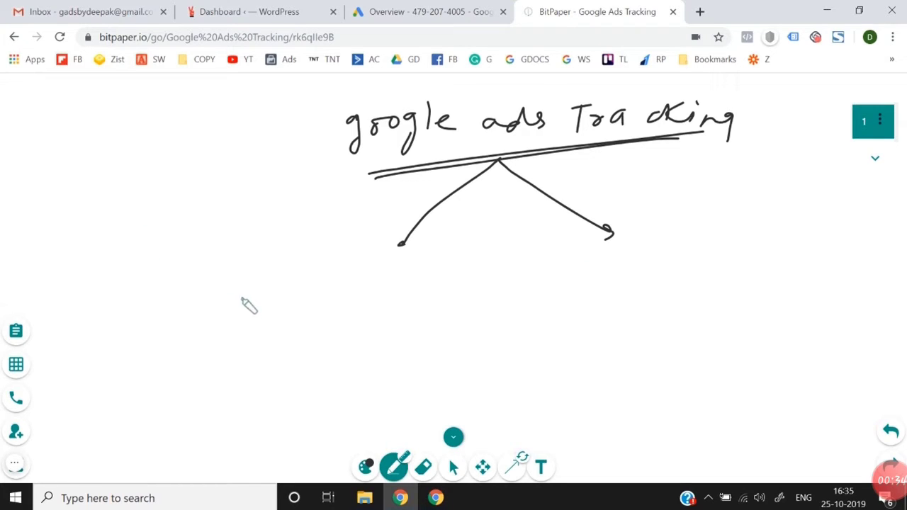
Step: Insert "search" above "ads" in the heading and label the first branch "① Tracking through G.A"
{"action": "left_click", "coordinate": [234, 286]}
{"action": "mouse_move", "coordinate": [466, 93]}
{"action": "left_mouse_down"}
{"action": "mouse_move", "coordinate": [466, 110]}
{"action": "mouse_move", "coordinate": [512, 95]}
{"action": "mouse_move", "coordinate": [559, 97]}
{"action": "left_mouse_up"}
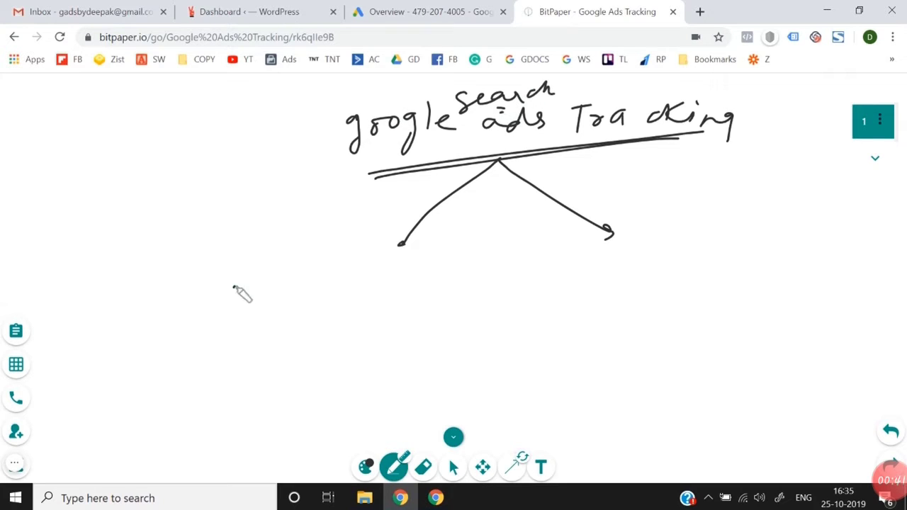
{"action": "mouse_move", "coordinate": [233, 284]}
{"action": "left_mouse_down"}
{"action": "mouse_move", "coordinate": [235, 299]}
{"action": "mouse_move", "coordinate": [253, 274]}
{"action": "mouse_move", "coordinate": [303, 282]}
{"action": "left_mouse_up"}
{"action": "mouse_move", "coordinate": [294, 282]}
{"action": "left_mouse_down"}
{"action": "mouse_move", "coordinate": [290, 304]}
{"action": "mouse_move", "coordinate": [317, 289]}
{"action": "left_mouse_up"}
{"action": "mouse_move", "coordinate": [324, 287]}
{"action": "left_mouse_down"}
{"action": "mouse_move", "coordinate": [411, 303]}
{"action": "mouse_move", "coordinate": [407, 316]}
{"action": "left_mouse_up"}
{"action": "mouse_move", "coordinate": [260, 328]}
{"action": "left_mouse_down"}
{"action": "mouse_move", "coordinate": [267, 358]}
{"action": "mouse_move", "coordinate": [307, 364]}
{"action": "mouse_move", "coordinate": [316, 339]}
{"action": "mouse_move", "coordinate": [365, 343]}
{"action": "mouse_move", "coordinate": [409, 324]}
{"action": "mouse_move", "coordinate": [409, 352]}
{"action": "mouse_move", "coordinate": [449, 338]}
{"action": "left_mouse_up"}
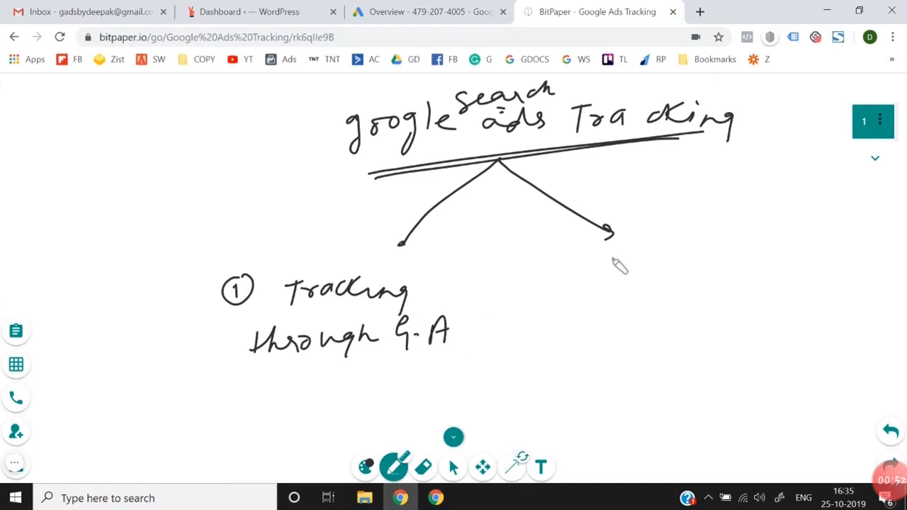
Step: Label the second branch "through GA ads" and underline the word "ads"
{"action": "mouse_move", "coordinate": [614, 250]}
{"action": "left_mouse_down"}
{"action": "mouse_move", "coordinate": [615, 269]}
{"action": "mouse_move", "coordinate": [632, 280]}
{"action": "mouse_move", "coordinate": [672, 278]}
{"action": "mouse_move", "coordinate": [684, 291]}
{"action": "mouse_move", "coordinate": [724, 271]}
{"action": "left_mouse_up"}
{"action": "mouse_move", "coordinate": [623, 312]}
{"action": "left_mouse_down"}
{"action": "mouse_move", "coordinate": [629, 324]}
{"action": "mouse_move", "coordinate": [665, 306]}
{"action": "mouse_move", "coordinate": [690, 334]}
{"action": "mouse_move", "coordinate": [760, 302]}
{"action": "left_mouse_up"}
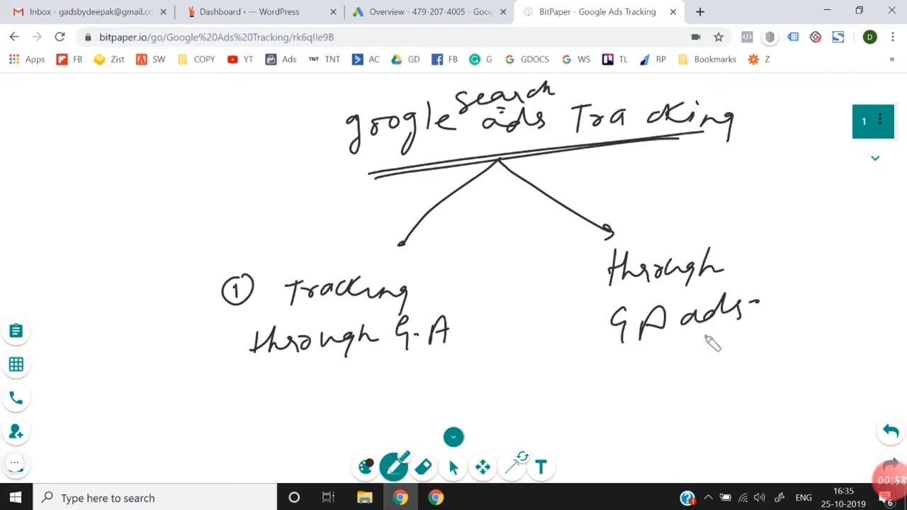
{"action": "left_click_drag", "start_coordinate": [705, 337], "coordinate": [730, 327]}
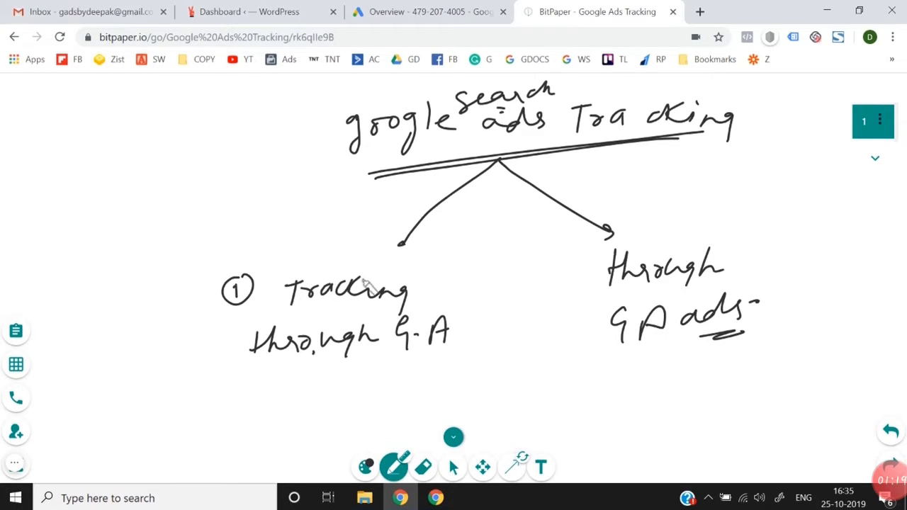
Step: Draw another arrow from the heading to the "Tracking through G.A" label and write "gA → website" beside the heading
{"action": "left_click_drag", "start_coordinate": [388, 175], "coordinate": [369, 243]}
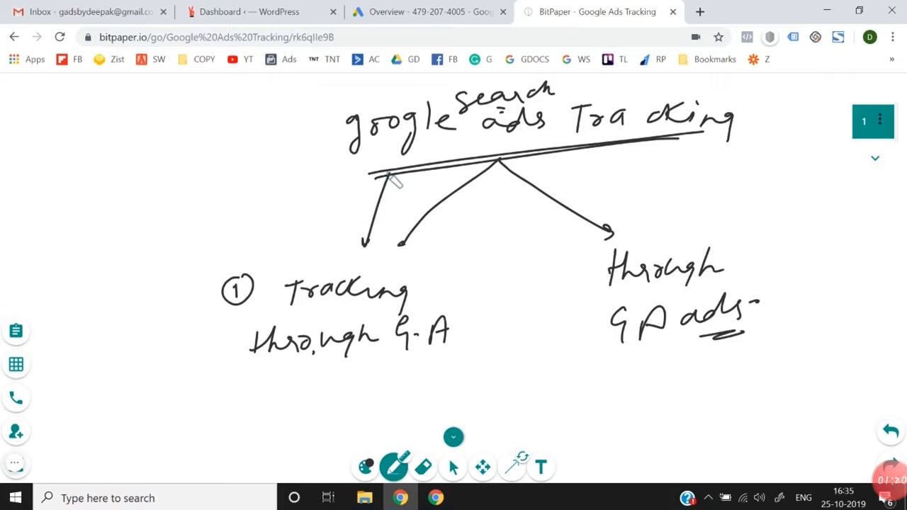
{"action": "mouse_move", "coordinate": [384, 172]}
{"action": "left_mouse_down"}
{"action": "mouse_move", "coordinate": [394, 169]}
{"action": "mouse_move", "coordinate": [390, 176]}
{"action": "left_mouse_up"}
{"action": "mouse_move", "coordinate": [56, 145]}
{"action": "left_mouse_down"}
{"action": "mouse_move", "coordinate": [51, 173]}
{"action": "mouse_move", "coordinate": [75, 136]}
{"action": "mouse_move", "coordinate": [81, 161]}
{"action": "mouse_move", "coordinate": [97, 147]}
{"action": "mouse_move", "coordinate": [152, 135]}
{"action": "mouse_move", "coordinate": [200, 146]}
{"action": "mouse_move", "coordinate": [233, 121]}
{"action": "mouse_move", "coordinate": [252, 125]}
{"action": "left_mouse_up"}
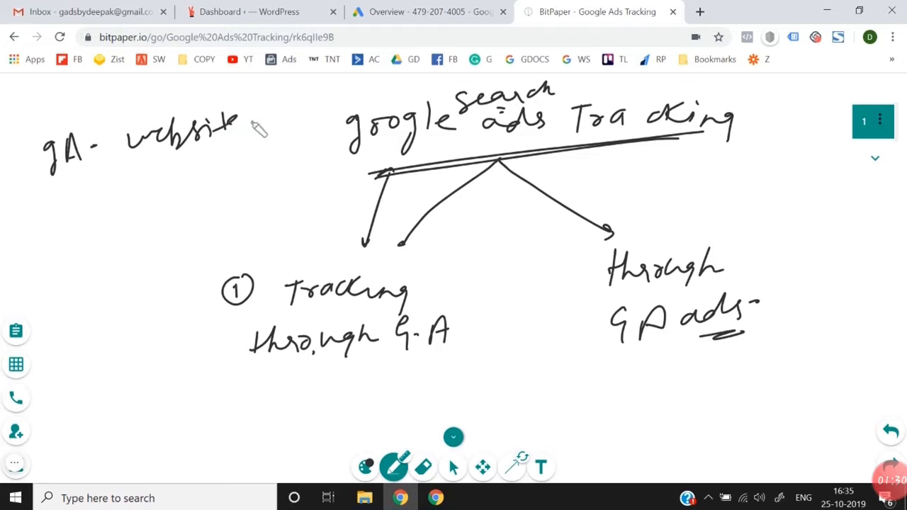
{"action": "left_click_drag", "start_coordinate": [91, 155], "coordinate": [97, 153]}
{"action": "mouse_move", "coordinate": [96, 150]}
{"action": "left_mouse_down"}
{"action": "mouse_move", "coordinate": [109, 145]}
{"action": "mouse_move", "coordinate": [119, 156]}
{"action": "left_mouse_up"}
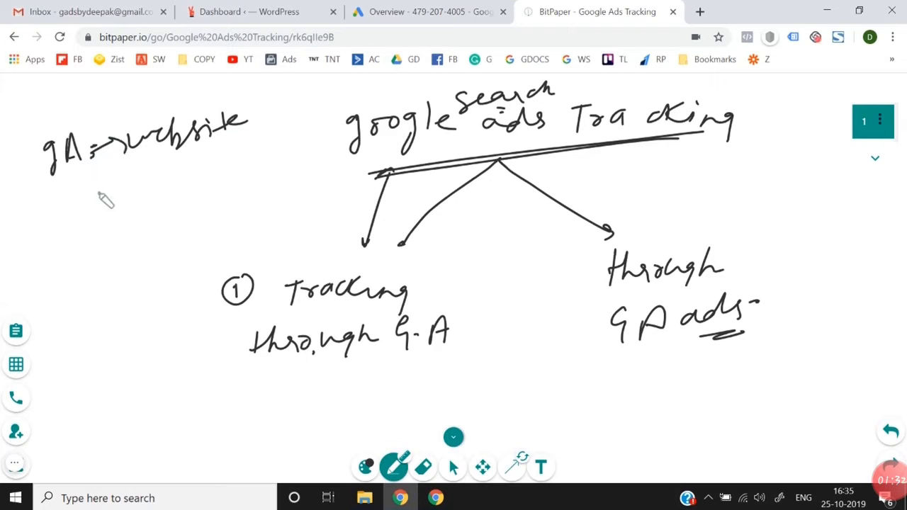
Step: Draw an arrow down from the "gA → website" note to a new "G. ads" note and circle that note
{"action": "left_click_drag", "start_coordinate": [96, 188], "coordinate": [99, 219]}
{"action": "mouse_move", "coordinate": [113, 244]}
{"action": "left_mouse_down"}
{"action": "mouse_move", "coordinate": [92, 249]}
{"action": "mouse_move", "coordinate": [104, 268]}
{"action": "left_mouse_up"}
{"action": "left_click", "coordinate": [113, 247]}
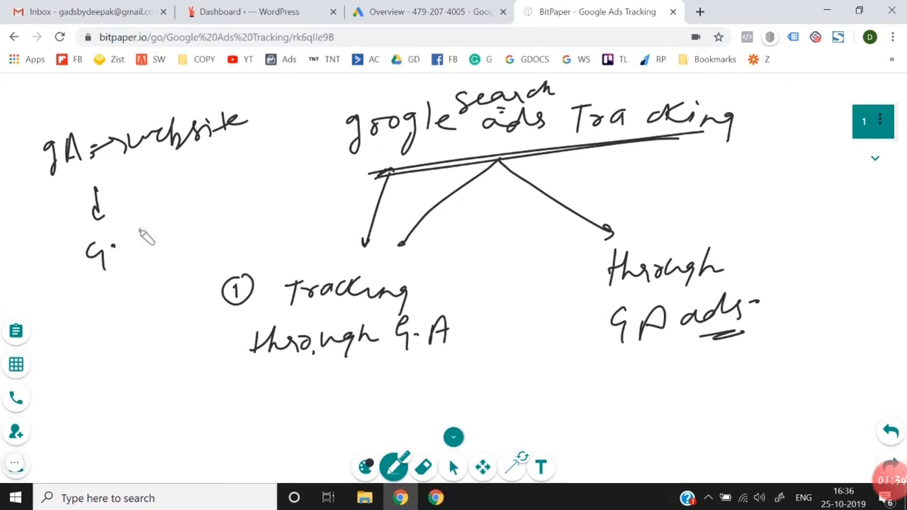
{"action": "mouse_move", "coordinate": [136, 240]}
{"action": "left_mouse_down"}
{"action": "mouse_move", "coordinate": [153, 247]}
{"action": "mouse_move", "coordinate": [165, 211]}
{"action": "mouse_move", "coordinate": [172, 237]}
{"action": "left_mouse_up"}
{"action": "mouse_move", "coordinate": [190, 189]}
{"action": "left_mouse_down"}
{"action": "mouse_move", "coordinate": [185, 250]}
{"action": "mouse_move", "coordinate": [170, 190]}
{"action": "left_mouse_up"}
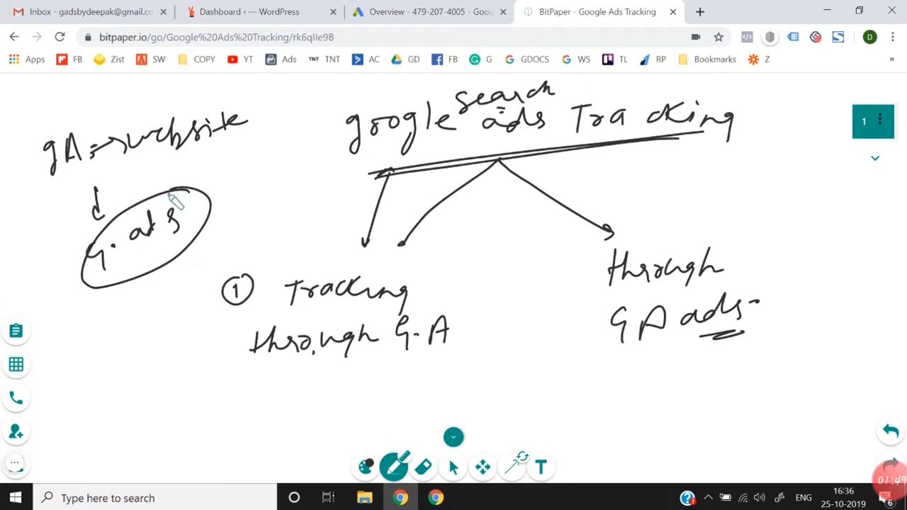
Step: Open Google Analytics in a new browser tab and start the account sign-up
{"action": "left_click", "coordinate": [414, 10]}
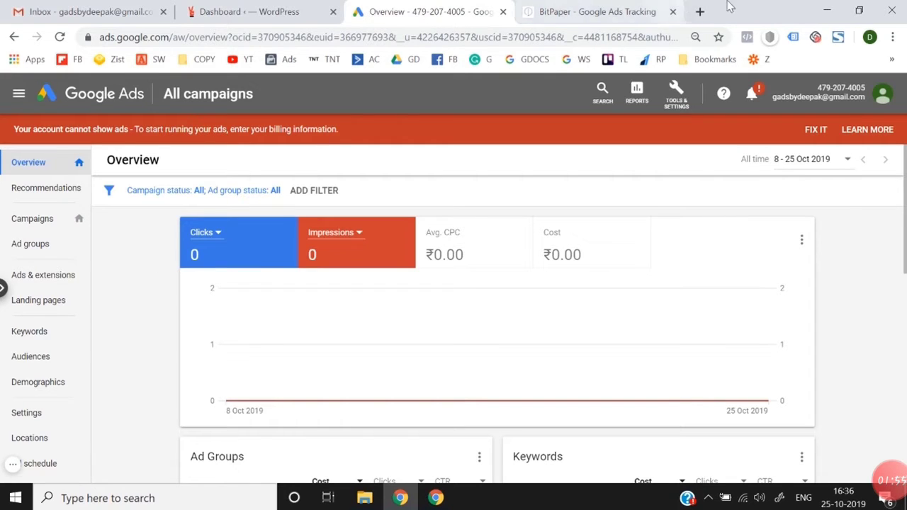
{"action": "left_click", "coordinate": [700, 11]}
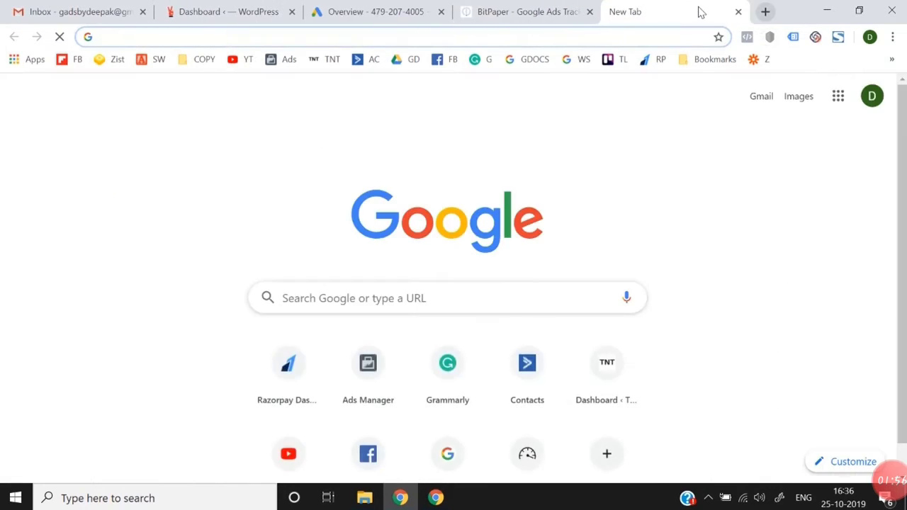
{"action": "left_click", "coordinate": [409, 7]}
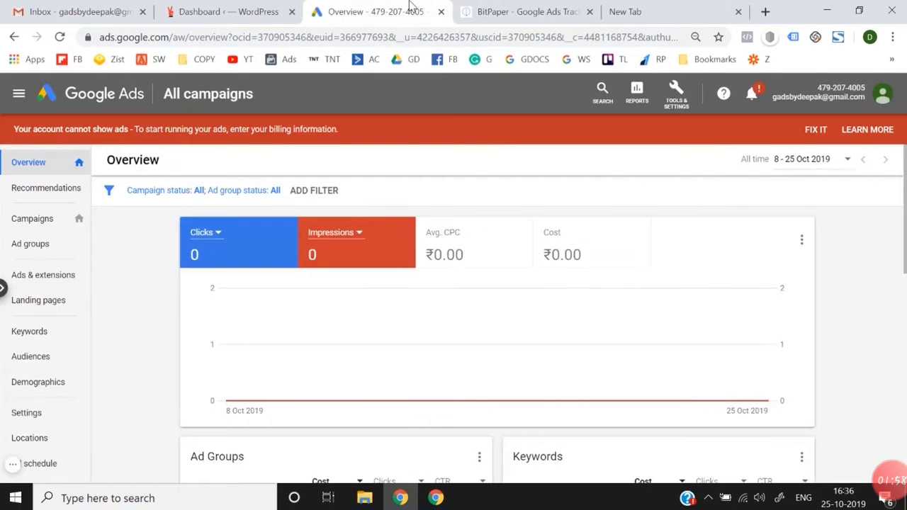
{"action": "left_click", "coordinate": [525, 11]}
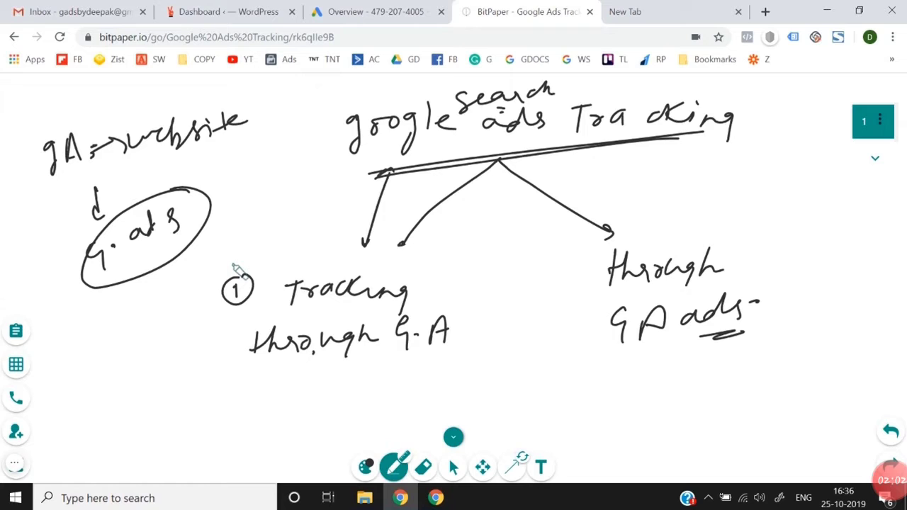
{"action": "left_click", "coordinate": [678, 6]}
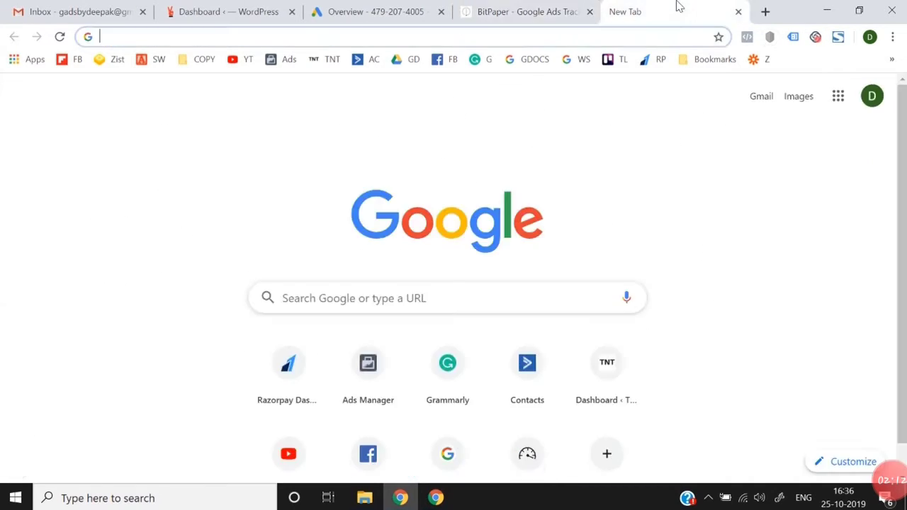
{"action": "type", "text": "ana"}
{"action": "key", "text": "Return"}
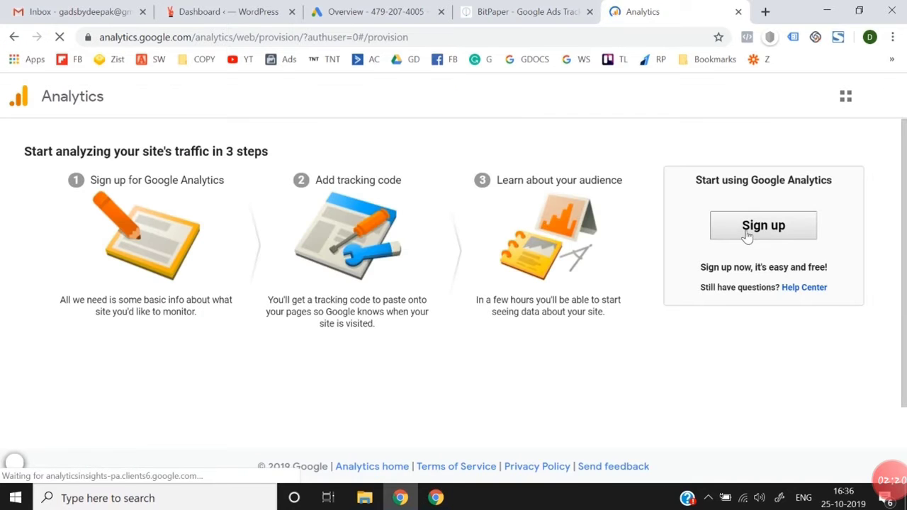
{"action": "left_click", "coordinate": [737, 239]}
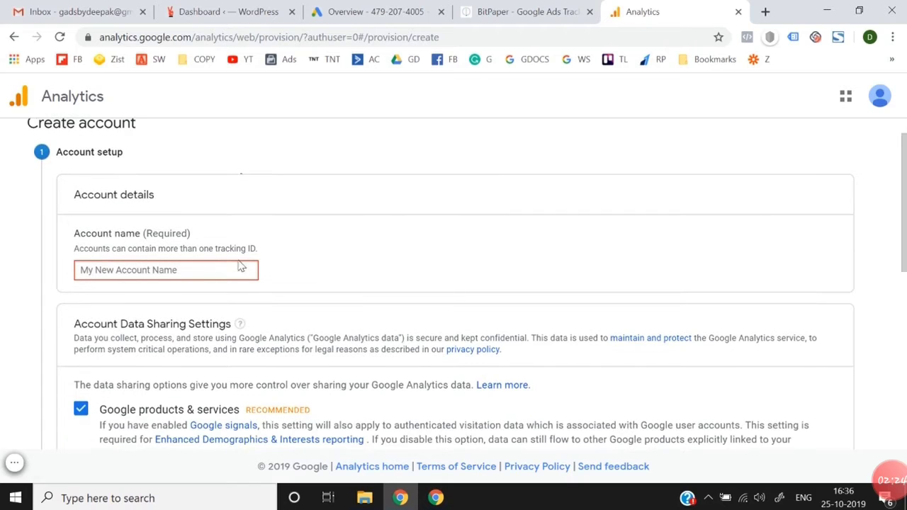
Step: Open the softb2.com site from the WordPress dashboard in a new browser tab and copy its domain
{"action": "left_click", "coordinate": [250, 7]}
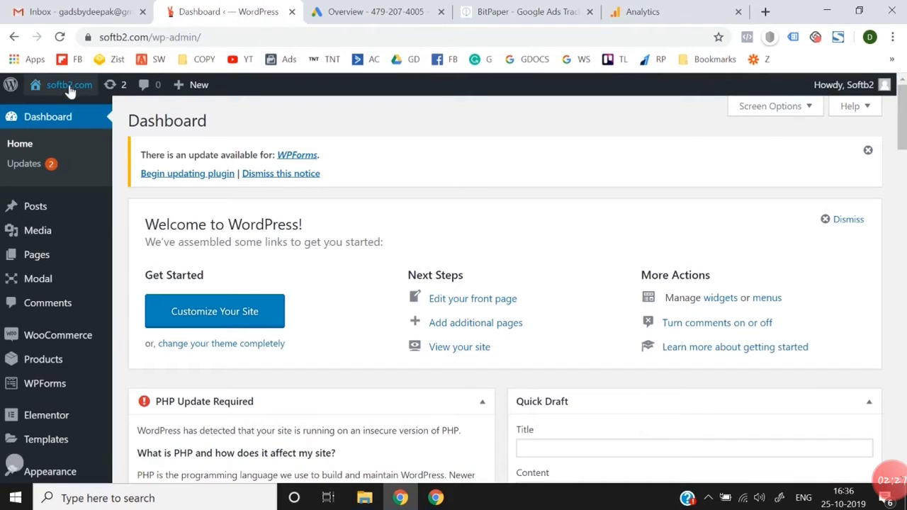
{"action": "mouse_move", "coordinate": [63, 89]}
{"action": "right_click", "coordinate": [52, 114]}
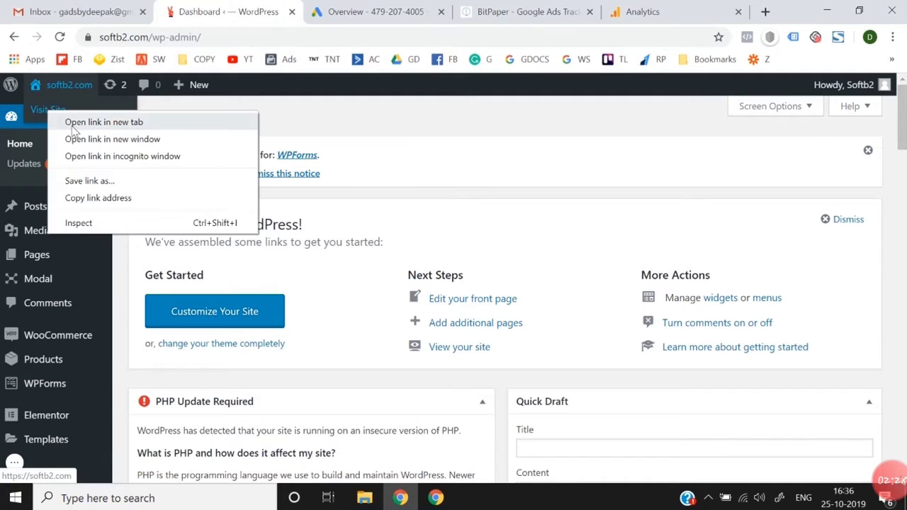
{"action": "left_click", "coordinate": [71, 122]}
{"action": "left_click", "coordinate": [283, 7]}
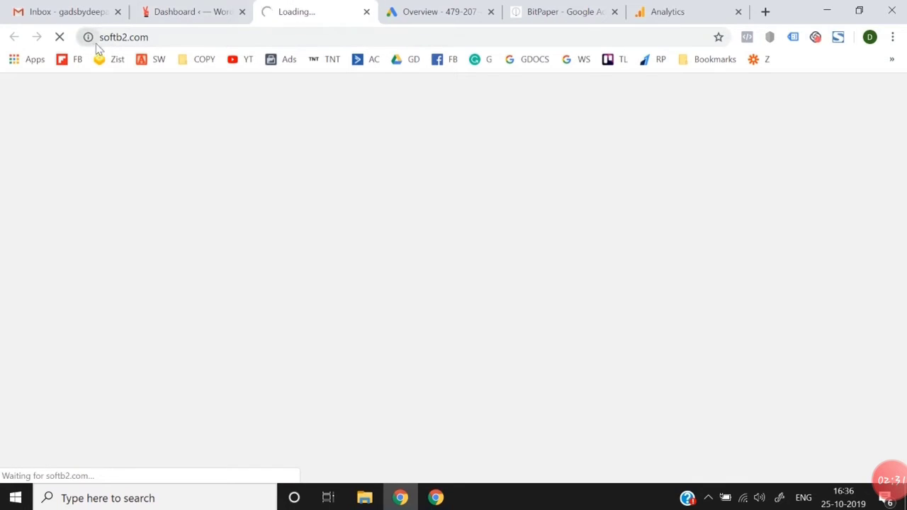
{"action": "left_click_drag", "start_coordinate": [101, 38], "coordinate": [192, 40]}
{"action": "key", "text": "ctrl+c"}
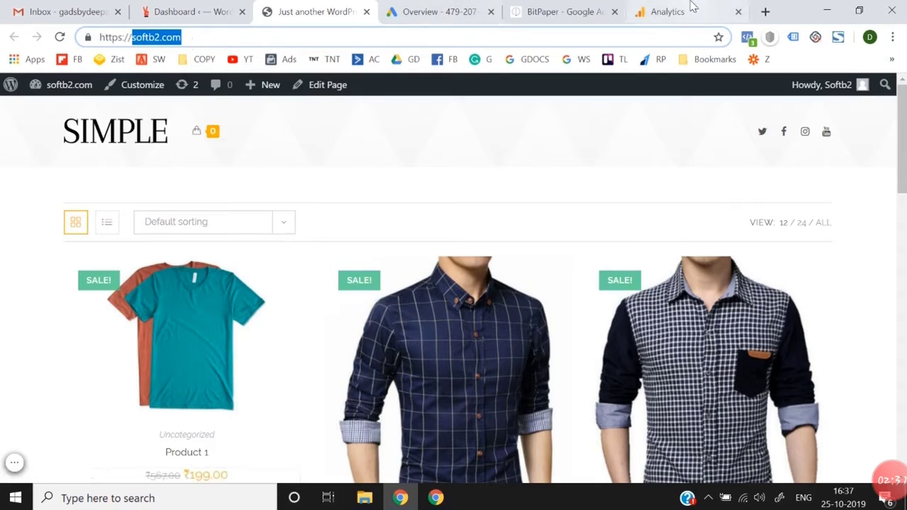
Step: Set the Analytics account name to softb2.com and proceed with the default data sharing settings
{"action": "left_click", "coordinate": [692, 6]}
{"action": "key", "text": "ctrl+v"}
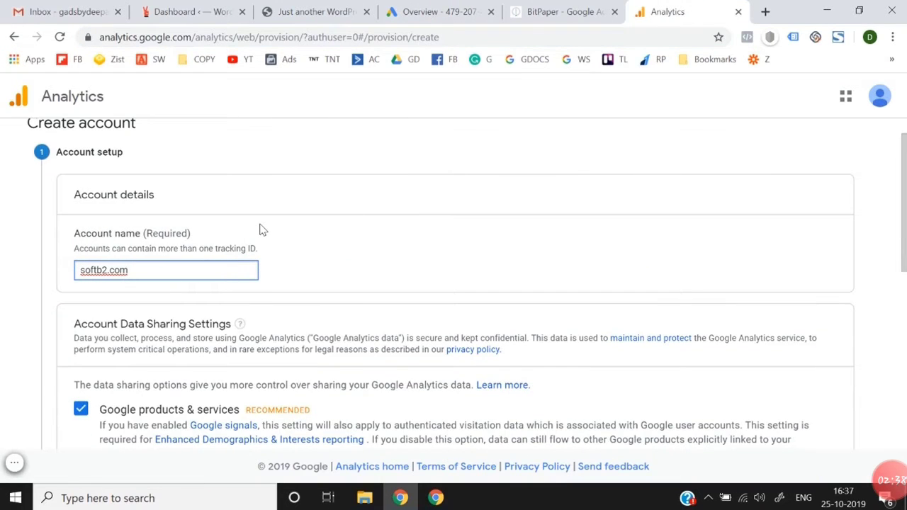
{"action": "left_click", "coordinate": [19, 316]}
{"action": "scroll", "coordinate": [18, 316], "scroll_direction": "down", "scroll_amount": 2}
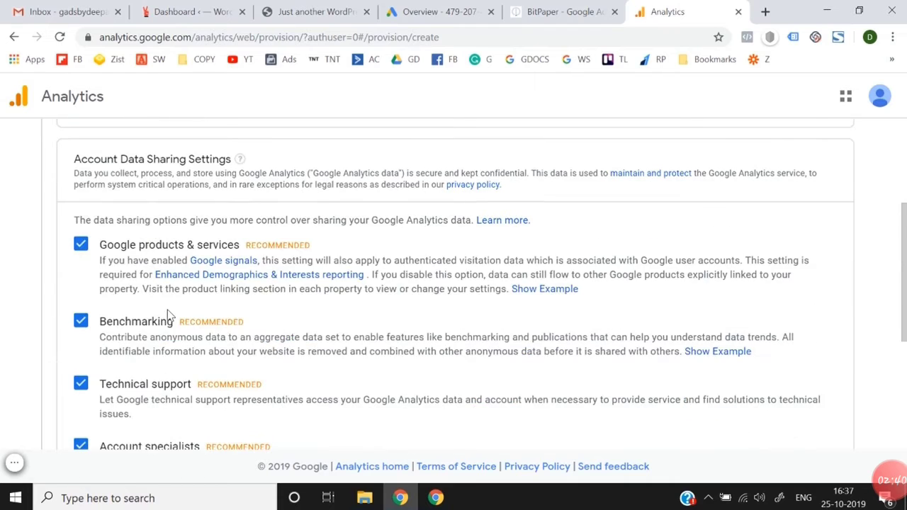
{"action": "scroll", "coordinate": [168, 313], "scroll_direction": "down", "scroll_amount": 3}
{"action": "left_click", "coordinate": [82, 336]}
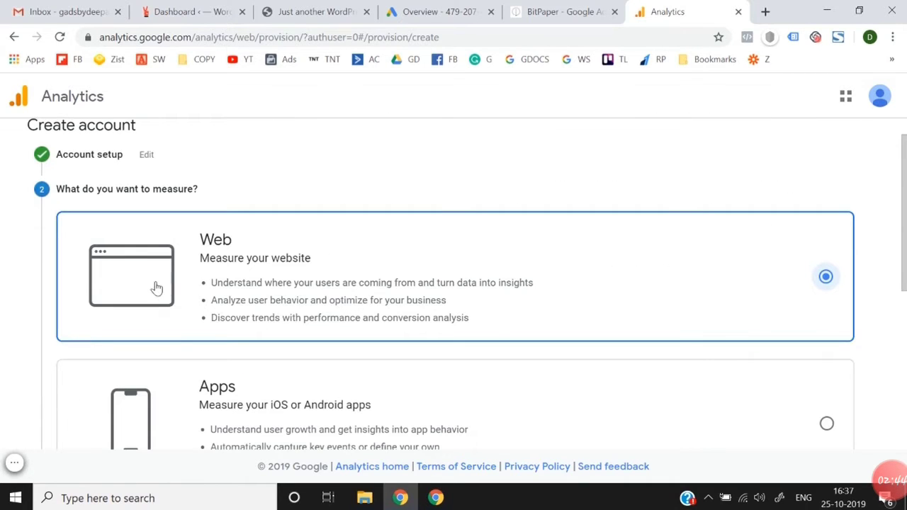
Step: Keep Web as what to measure and enter softb2.com as the website name in the property setup
{"action": "scroll", "coordinate": [157, 287], "scroll_direction": "down", "scroll_amount": 5}
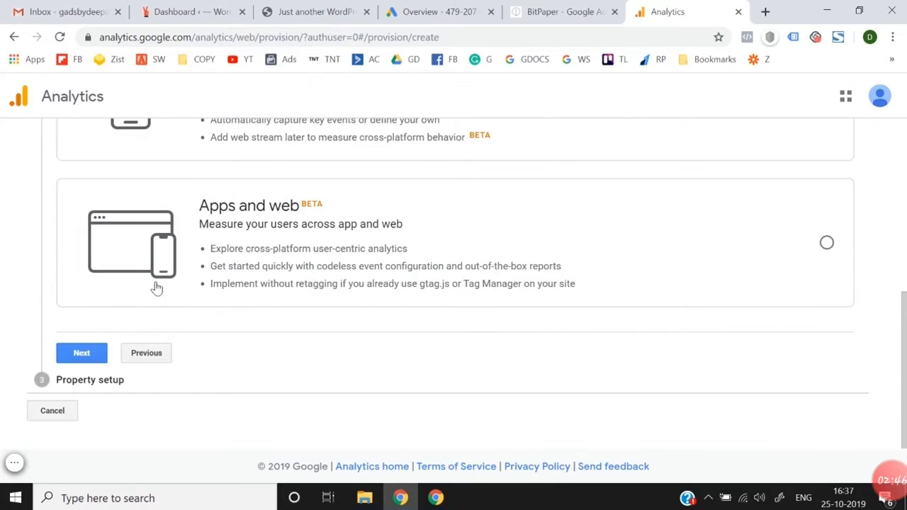
{"action": "left_click", "coordinate": [79, 367]}
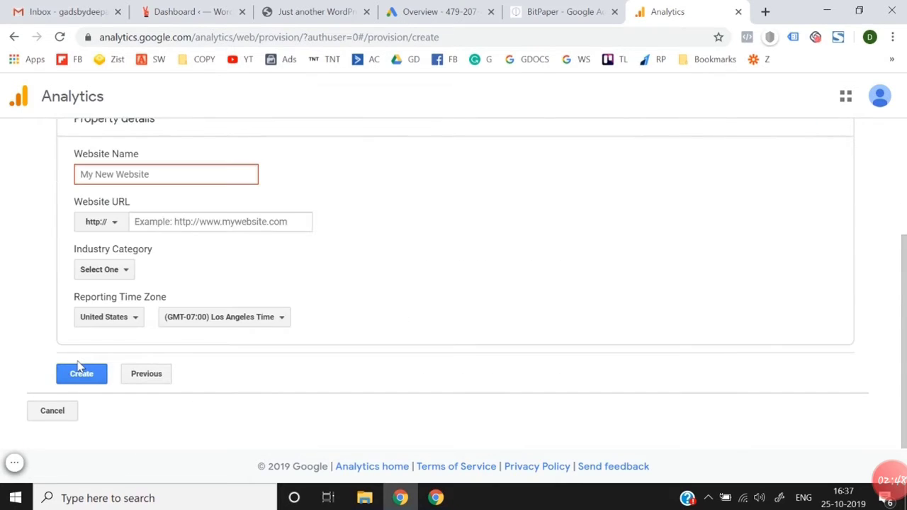
{"action": "key", "text": "ctrl+v"}
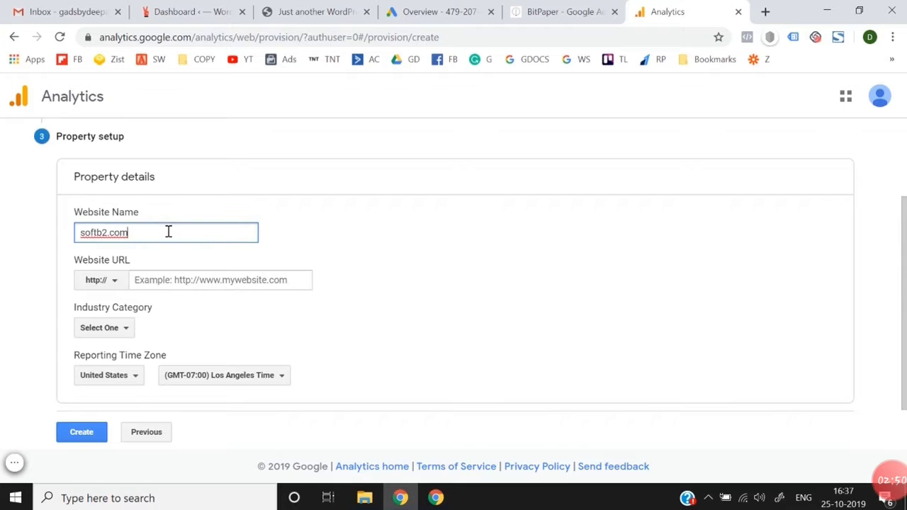
{"action": "left_click", "coordinate": [97, 287]}
{"action": "left_click", "coordinate": [173, 11]}
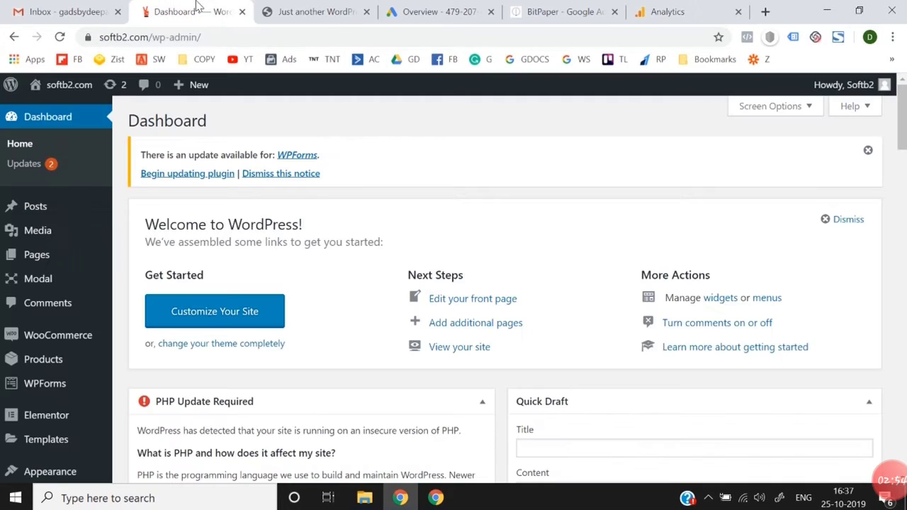
{"action": "left_click", "coordinate": [297, 11]}
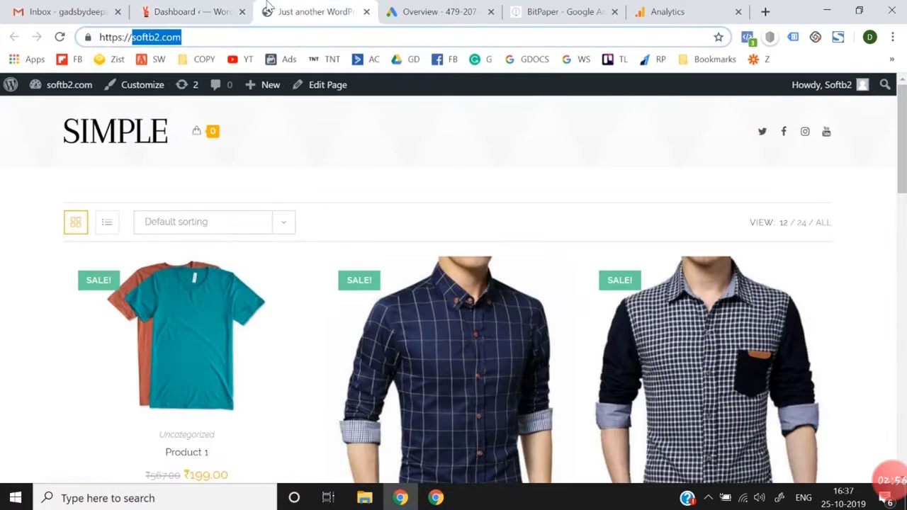
{"action": "left_click", "coordinate": [693, 10]}
{"action": "left_click", "coordinate": [141, 330]}
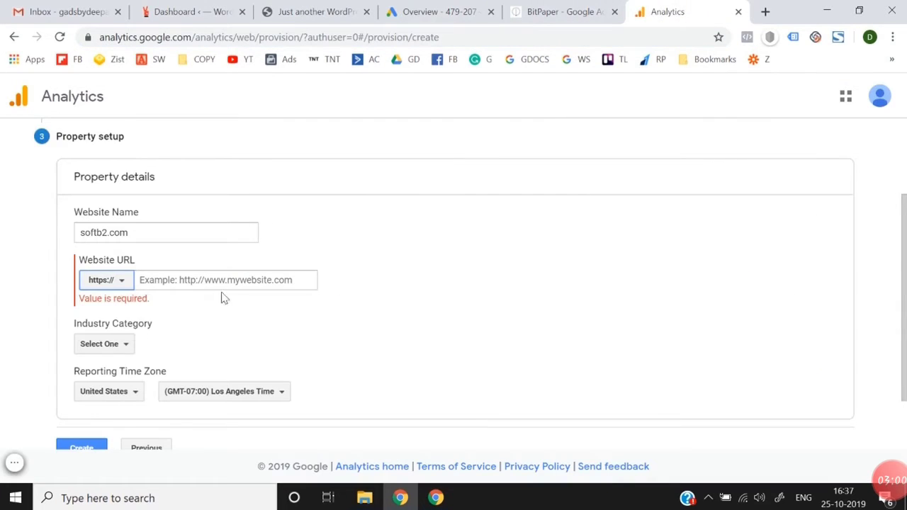
{"action": "left_click", "coordinate": [241, 282]}
{"action": "key", "text": "ctrl+v"}
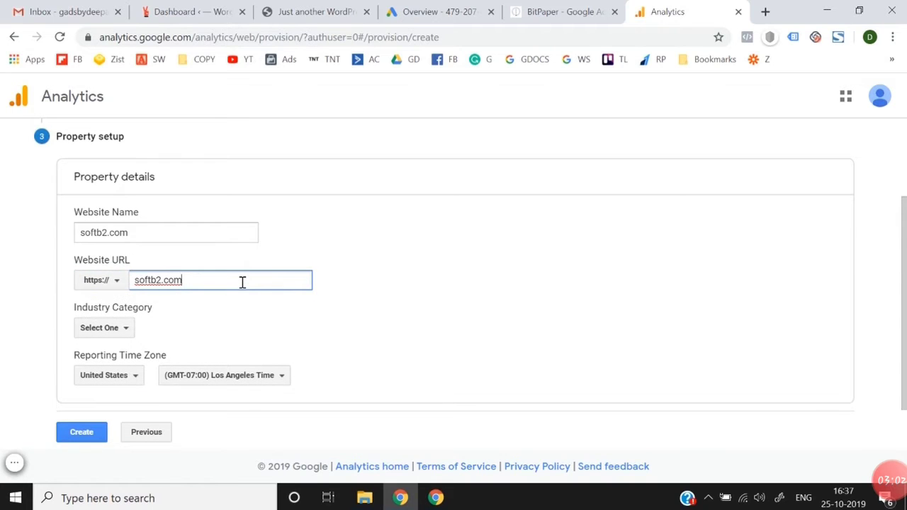
{"action": "left_click", "coordinate": [335, 308]}
Step: Set the property's industry category to Shopping
{"action": "scroll", "coordinate": [170, 305], "scroll_direction": "down", "scroll_amount": 1}
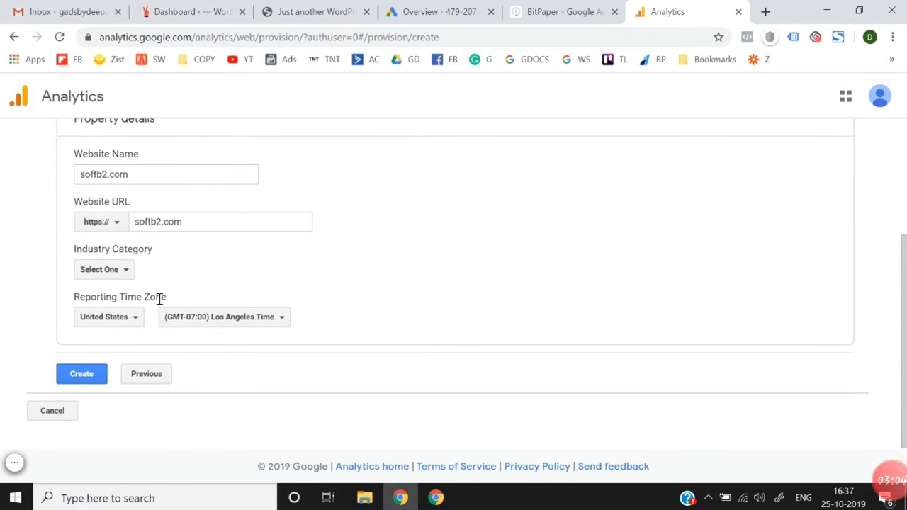
{"action": "left_click", "coordinate": [120, 270]}
{"action": "type", "text": "ec"}
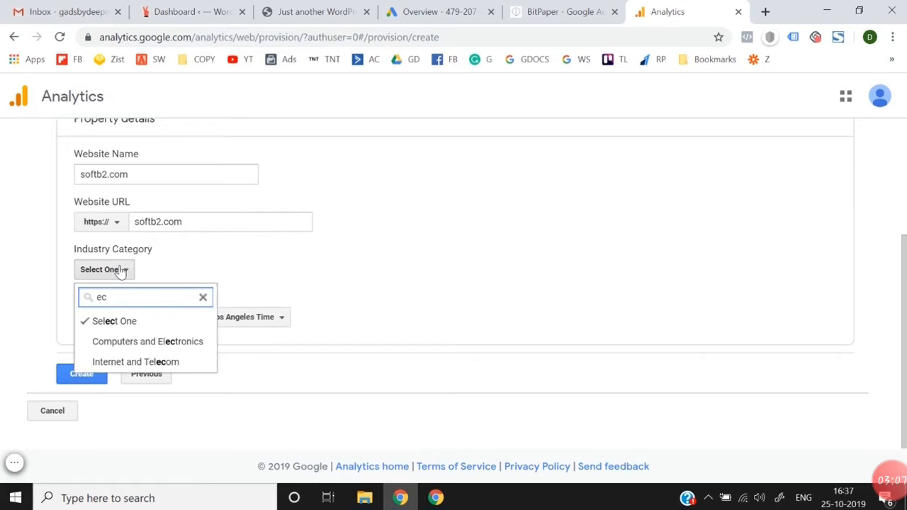
{"action": "key", "text": "BackSpace"}
{"action": "key", "text": "BackSpace"}
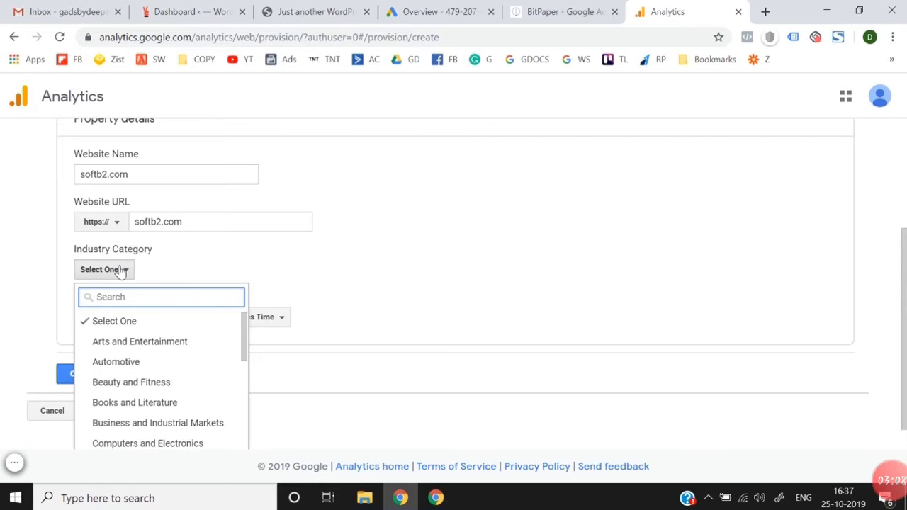
{"action": "type", "text": "onl"}
{"action": "type", "text": "sho"}
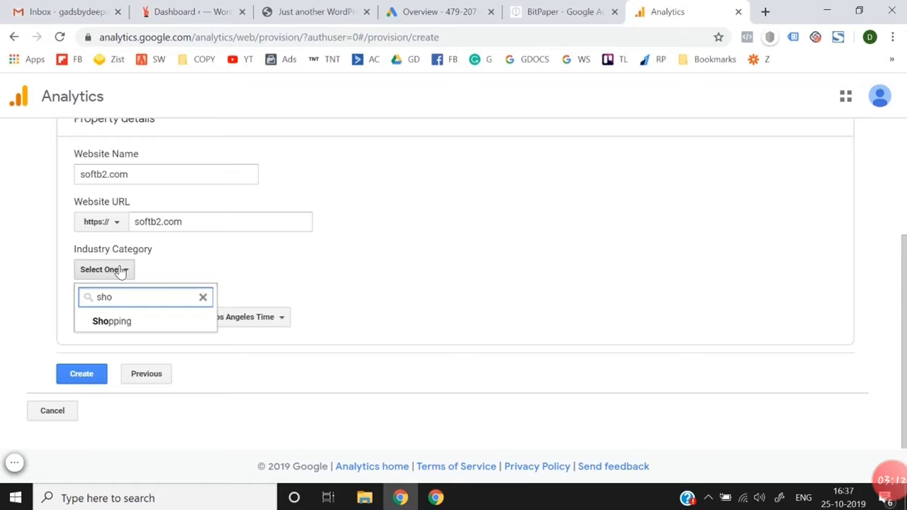
{"action": "left_click", "coordinate": [124, 321]}
Step: Set the reporting time zone country to India and submit the new property for creation
{"action": "left_click", "coordinate": [109, 319]}
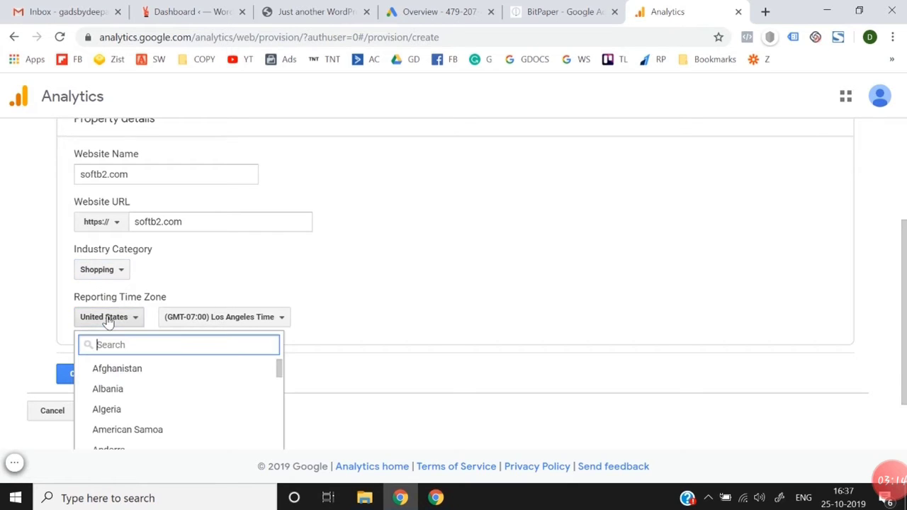
{"action": "type", "text": "india"}
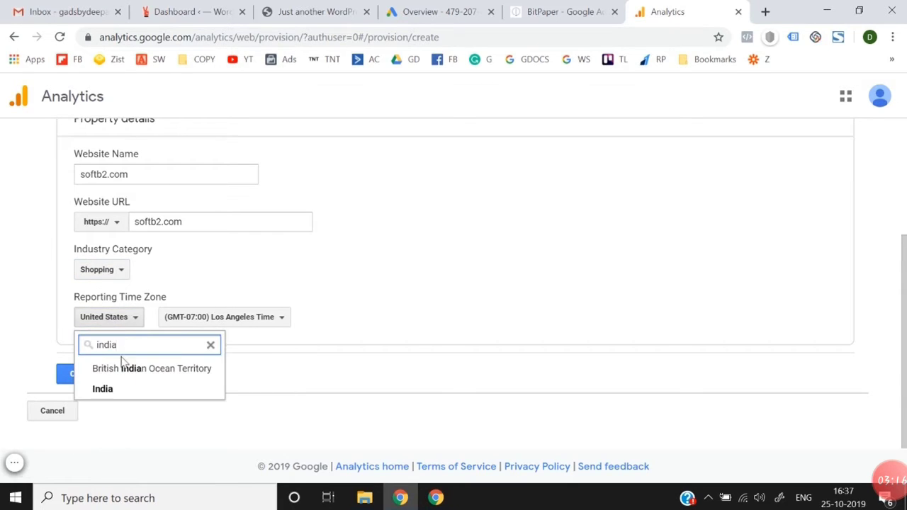
{"action": "left_click", "coordinate": [125, 393]}
{"action": "left_click", "coordinate": [72, 370]}
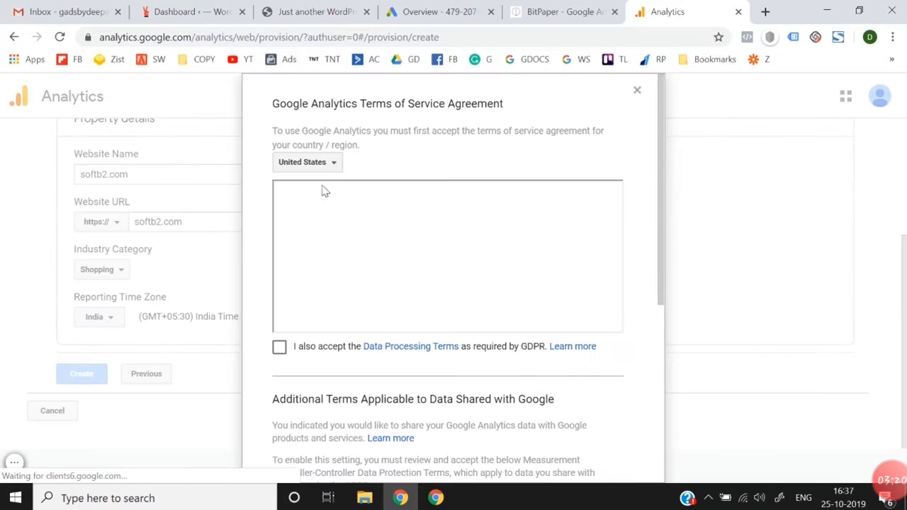
Step: Choose India for the Analytics terms of service and accept them with the GDPR Data Processing Terms and the Measurement Controller-Controller Data Protection Terms
{"action": "left_click", "coordinate": [286, 170]}
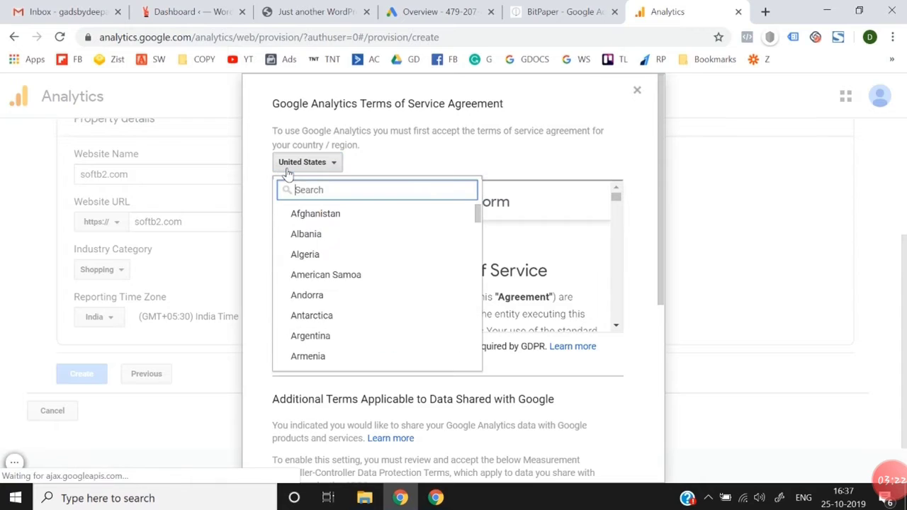
{"action": "type", "text": "india"}
{"action": "left_click", "coordinate": [340, 239]}
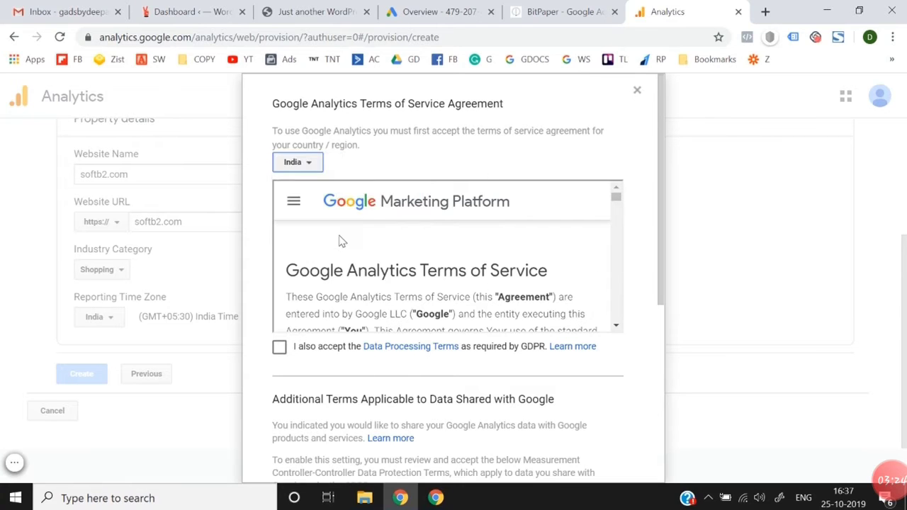
{"action": "left_click", "coordinate": [279, 348]}
{"action": "scroll", "coordinate": [283, 345], "scroll_direction": "down", "scroll_amount": 4}
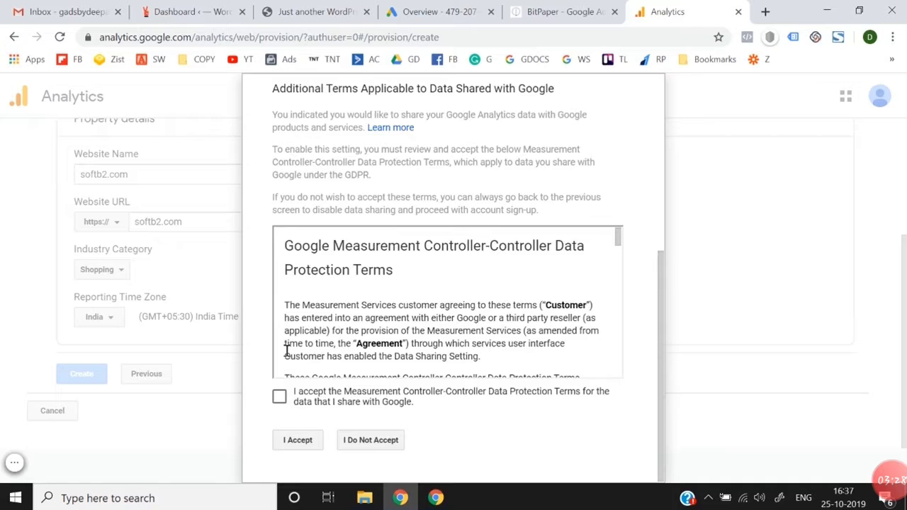
{"action": "left_click", "coordinate": [280, 399]}
{"action": "left_click", "coordinate": [297, 443]}
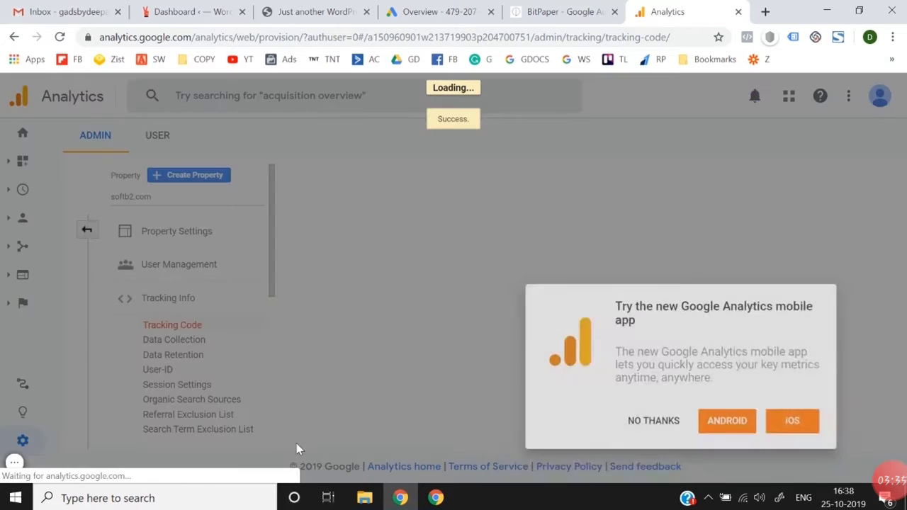
Step: Dismiss the mobile app offer and the search tip, and review the property's tracking ID and global site tag code
{"action": "left_click", "coordinate": [626, 429]}
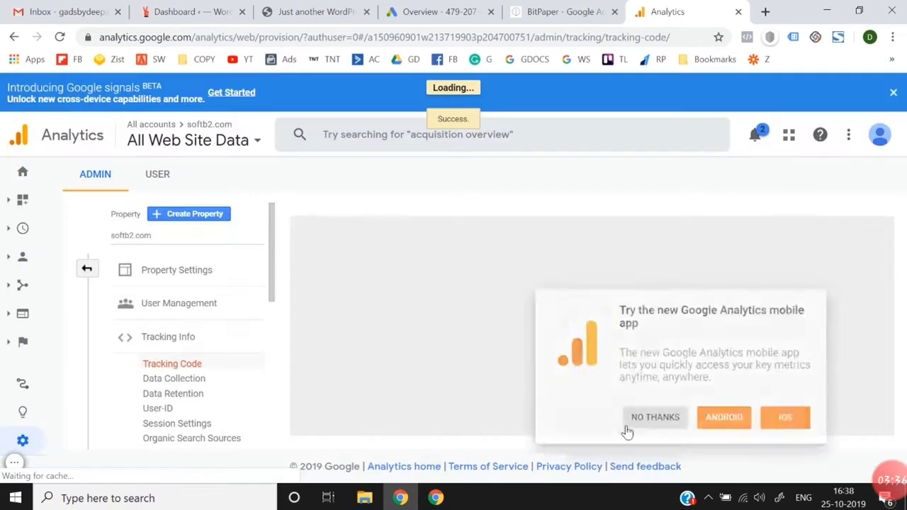
{"action": "scroll", "coordinate": [422, 318], "scroll_direction": "down", "scroll_amount": 2}
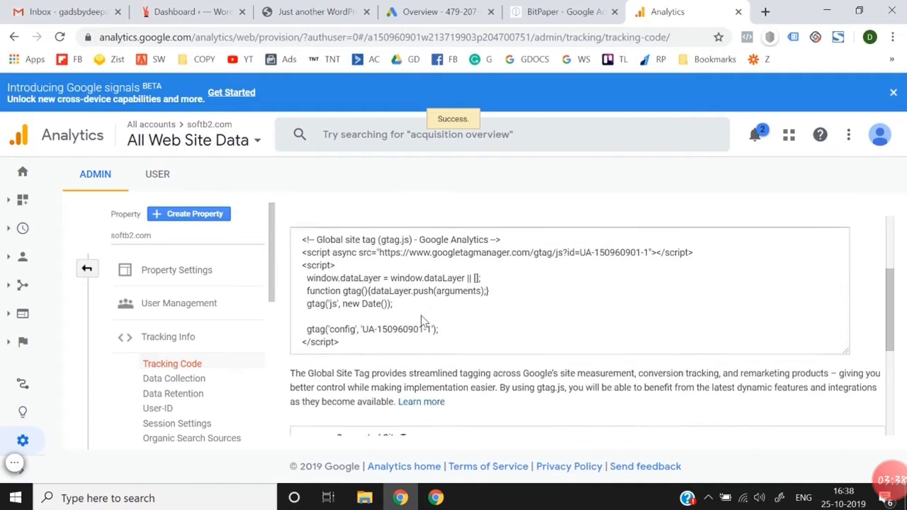
{"action": "scroll", "coordinate": [423, 317], "scroll_direction": "up", "scroll_amount": 2}
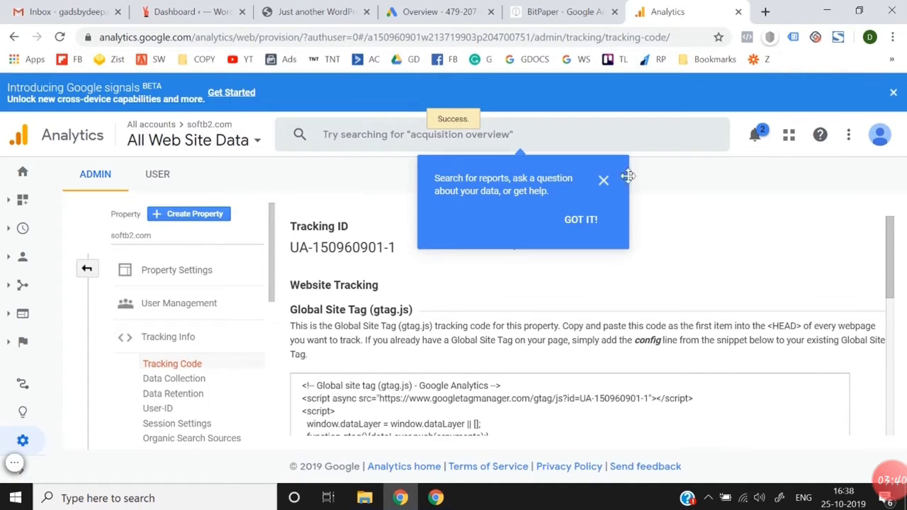
{"action": "left_click", "coordinate": [603, 182]}
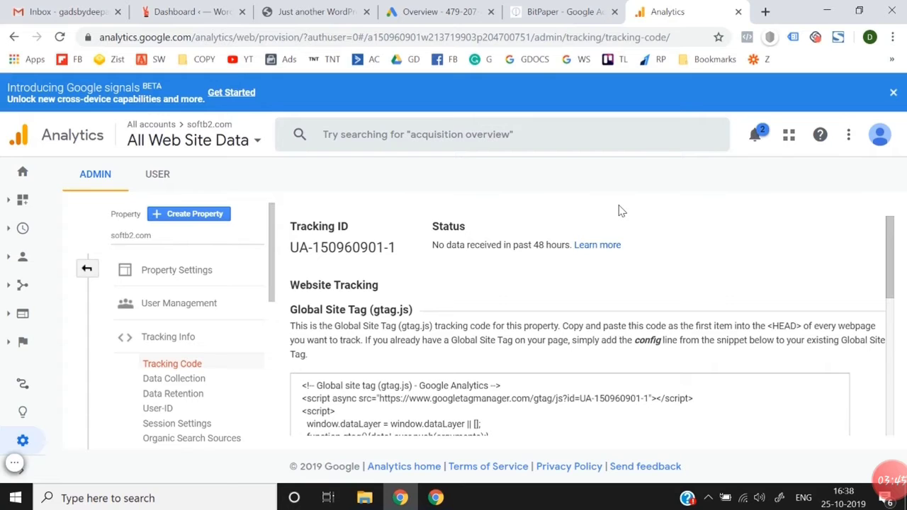
{"action": "scroll", "coordinate": [554, 354], "scroll_direction": "down", "scroll_amount": 2}
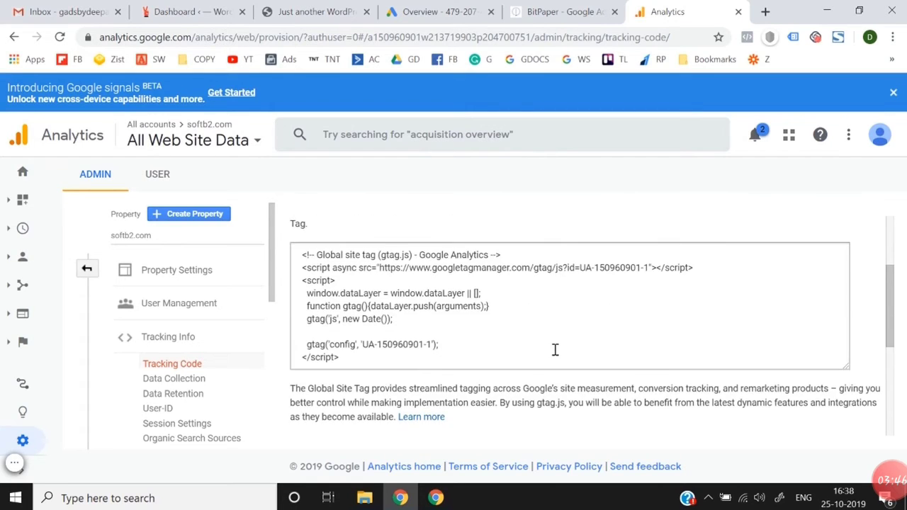
{"action": "scroll", "coordinate": [555, 354], "scroll_direction": "up", "scroll_amount": 2}
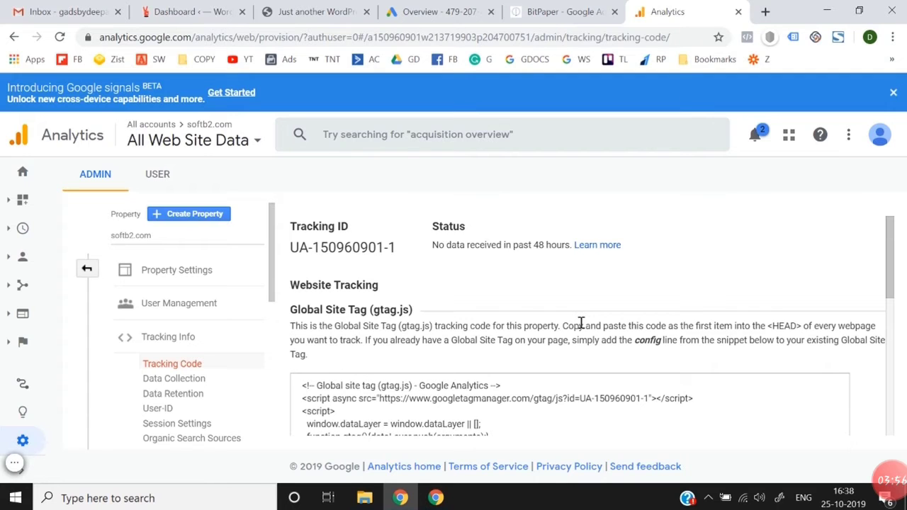
Step: Search Google for tag manager in a new browser tab and open the Google Tag Manager site
{"action": "left_click", "coordinate": [766, 11]}
{"action": "type", "text": "tag m"}
{"action": "key", "text": "Return"}
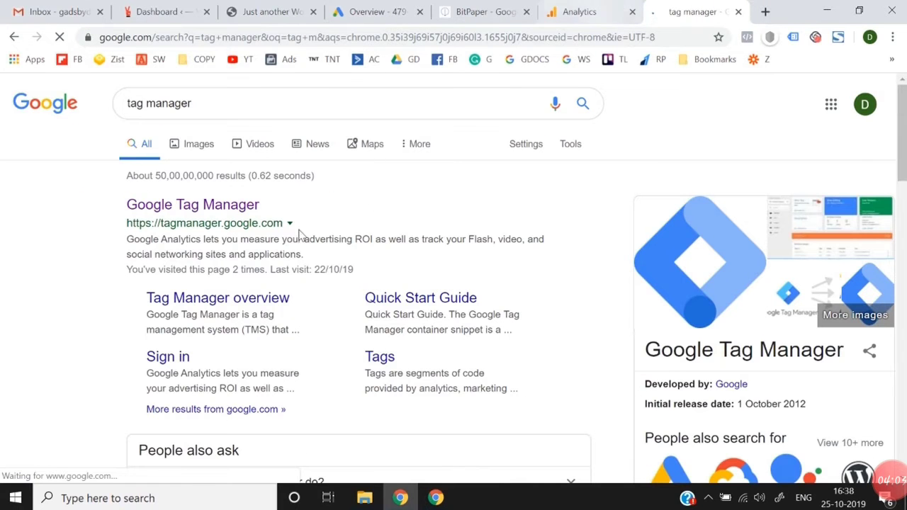
{"action": "left_click", "coordinate": [212, 206]}
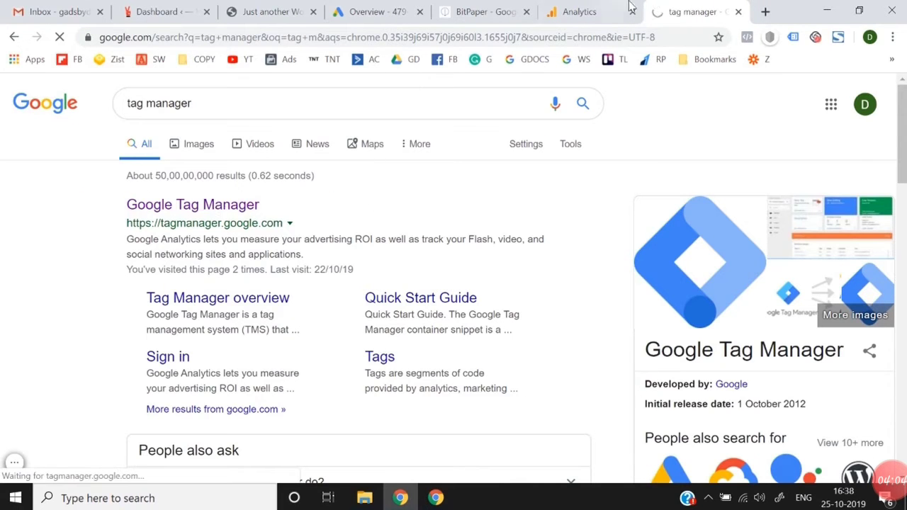
{"action": "left_click", "coordinate": [610, 11]}
{"action": "left_click", "coordinate": [694, 12]}
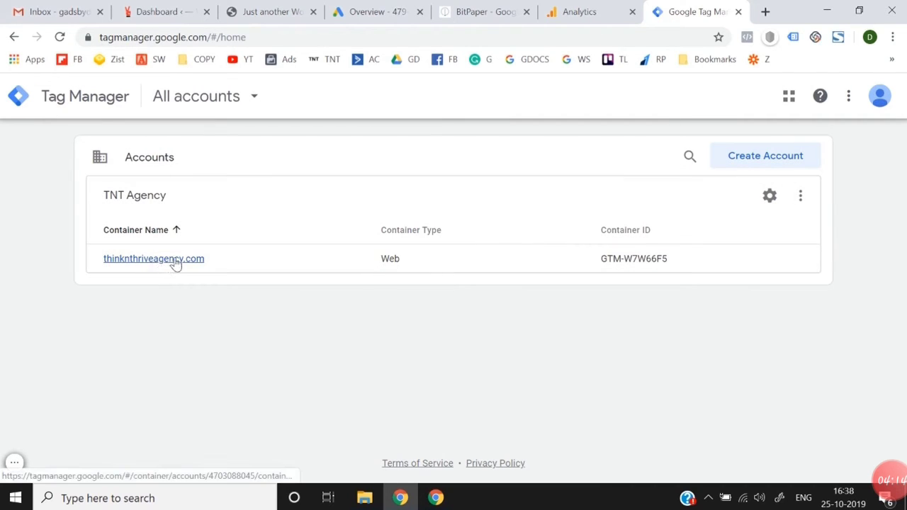
Step: Start a new Tag Manager account named softb2.com with India as its country
{"action": "left_click", "coordinate": [736, 168]}
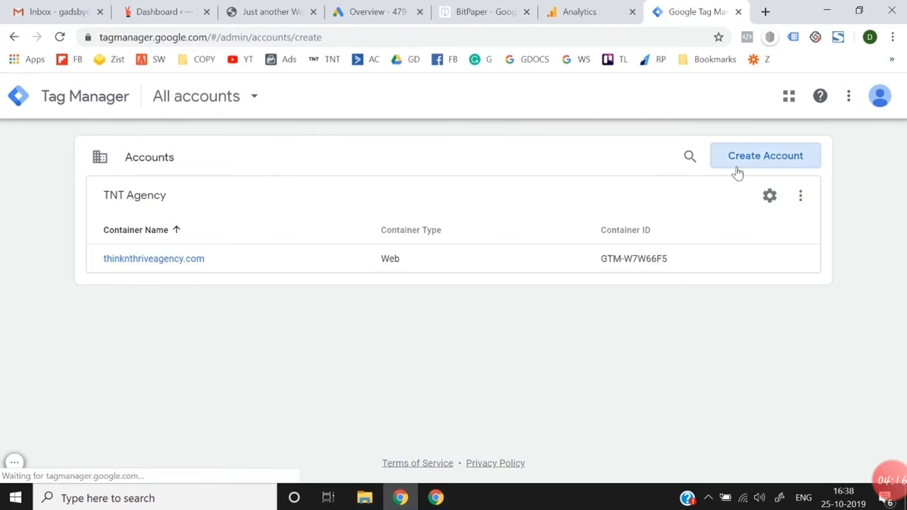
{"action": "left_click", "coordinate": [182, 295]}
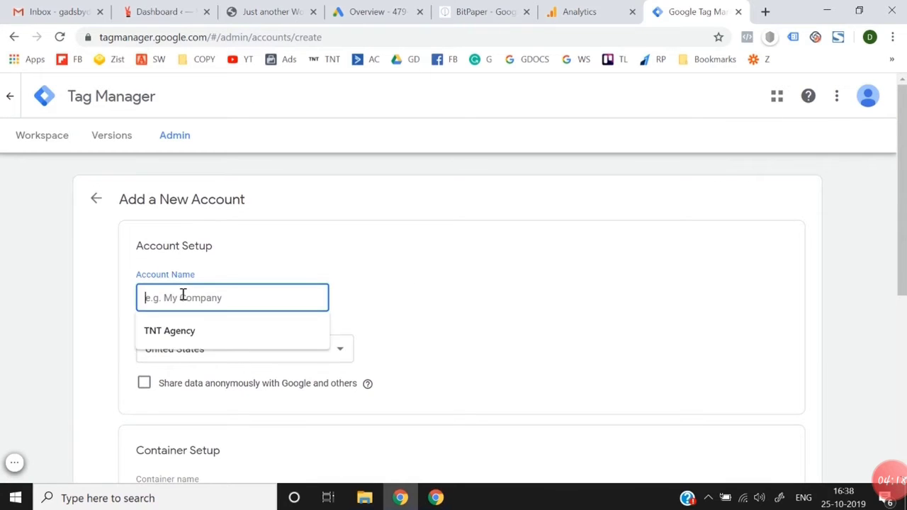
{"action": "type", "text": "softb2.com"}
{"action": "scroll", "coordinate": [380, 303], "scroll_direction": "down", "scroll_amount": 1}
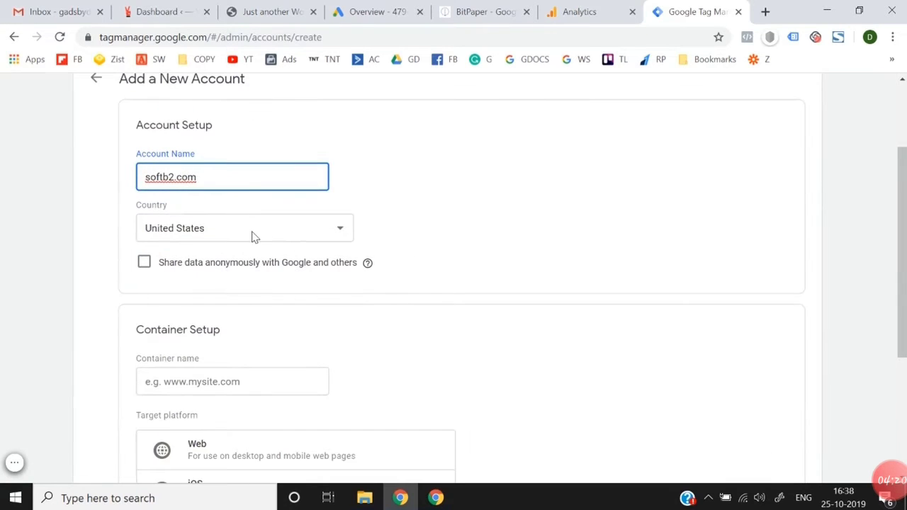
{"action": "left_click", "coordinate": [253, 234]}
{"action": "key", "text": "i"}
{"action": "key", "text": "Down"}
{"action": "key", "text": "Return"}
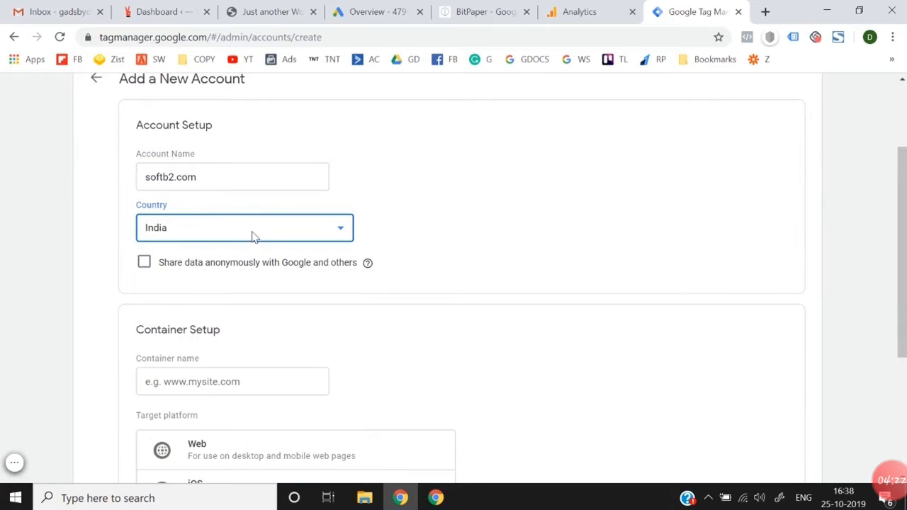
{"action": "left_click", "coordinate": [229, 273]}
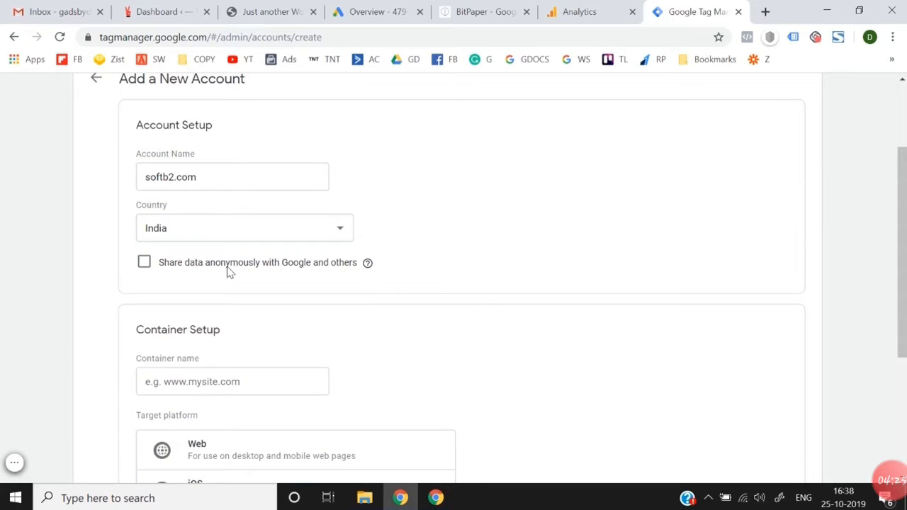
Step: Name the container softb2.com and choose Web as its target platform
{"action": "scroll", "coordinate": [276, 357], "scroll_direction": "down", "scroll_amount": 2}
{"action": "left_click", "coordinate": [204, 247]}
{"action": "type", "text": "softb2.com"}
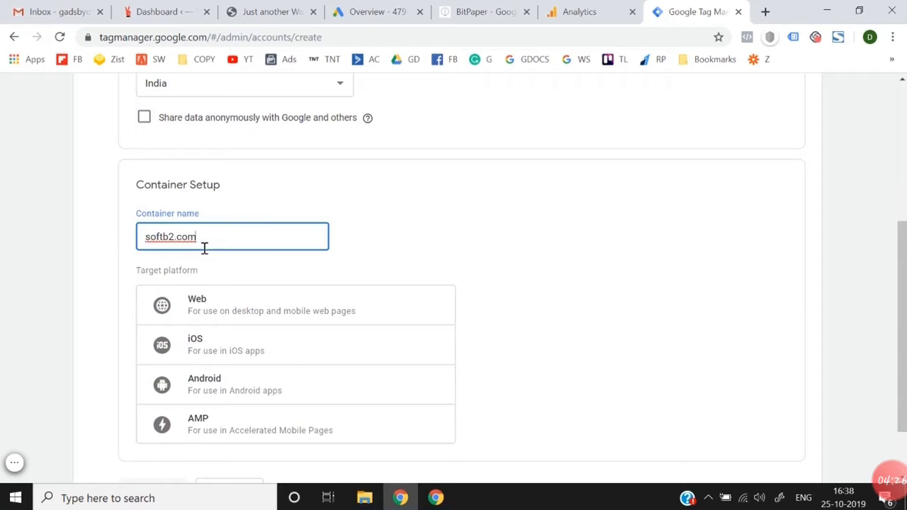
{"action": "left_click", "coordinate": [202, 307]}
{"action": "scroll", "coordinate": [204, 310], "scroll_direction": "down", "scroll_amount": 1}
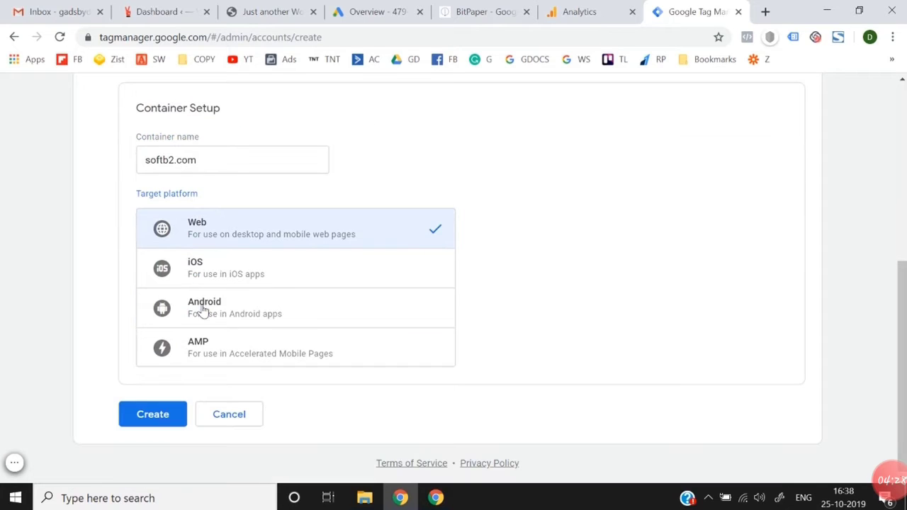
Step: Create the Tag Manager account, accepting the Data Processing Terms and the Terms of Service, and view the installation code
{"action": "left_click", "coordinate": [143, 416]}
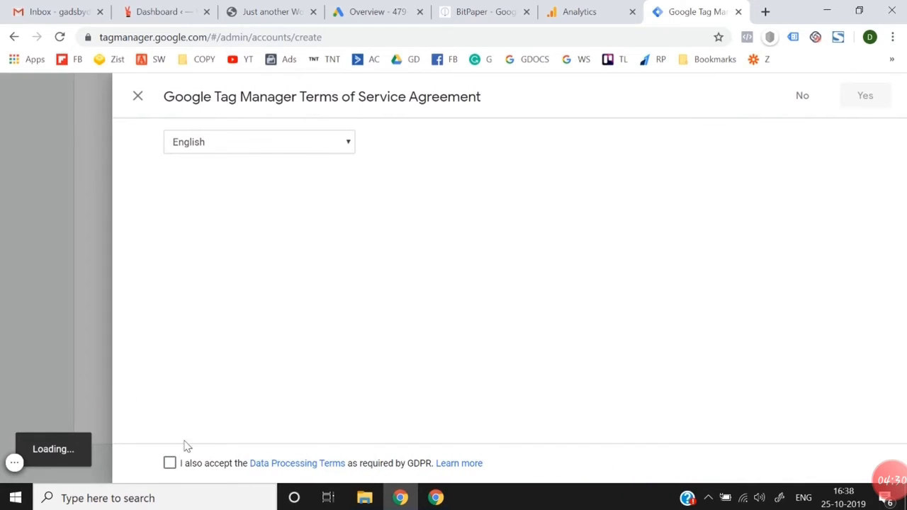
{"action": "left_click", "coordinate": [170, 464]}
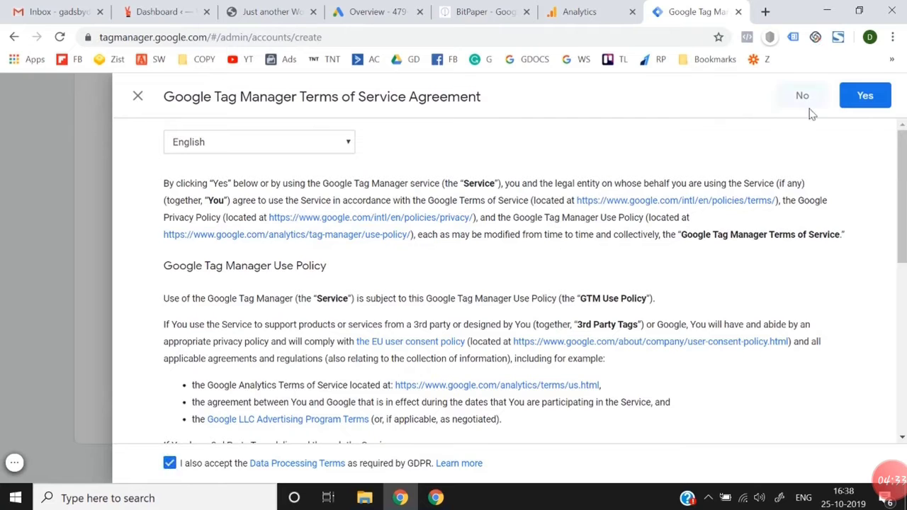
{"action": "left_click", "coordinate": [852, 99]}
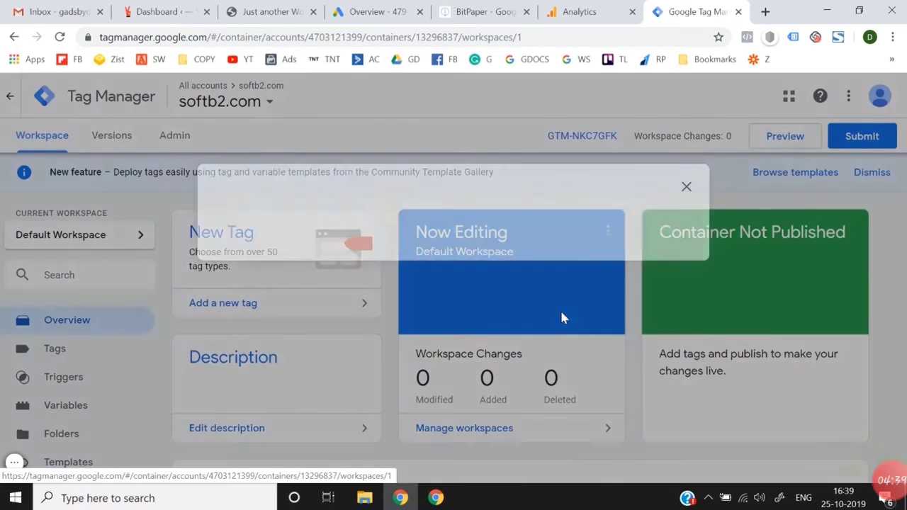
{"action": "scroll", "coordinate": [561, 311], "scroll_direction": "down", "scroll_amount": 2}
{"action": "scroll", "coordinate": [561, 311], "scroll_direction": "up", "scroll_amount": 2}
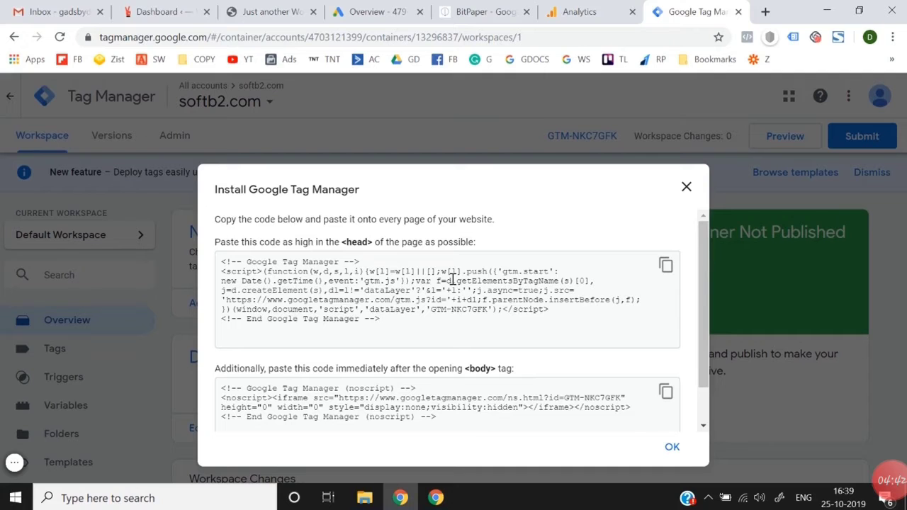
Step: Switch to the softb2.com WordPress dashboard and try to open the page for adding a new plugin
{"action": "left_click", "coordinate": [170, 12]}
{"action": "mouse_move", "coordinate": [31, 380]}
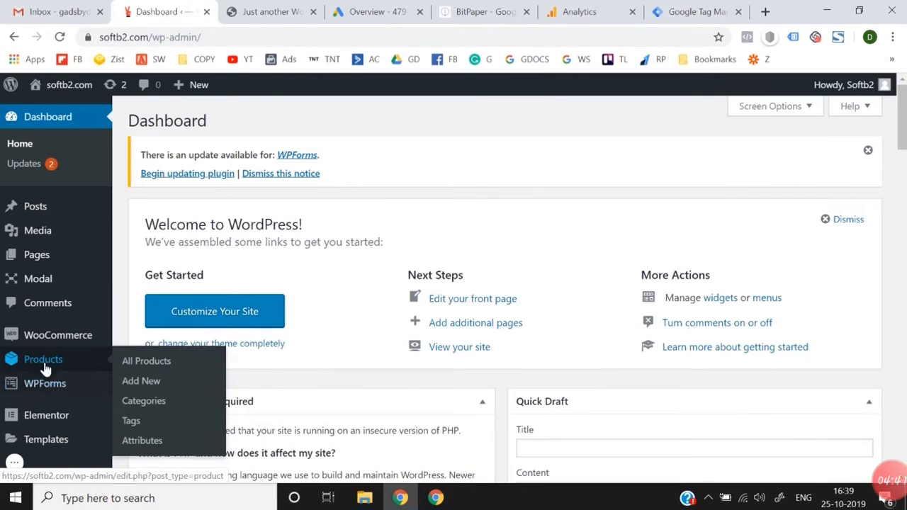
{"action": "scroll", "coordinate": [14, 411], "scroll_direction": "down", "scroll_amount": 1}
{"action": "mouse_move", "coordinate": [50, 393]}
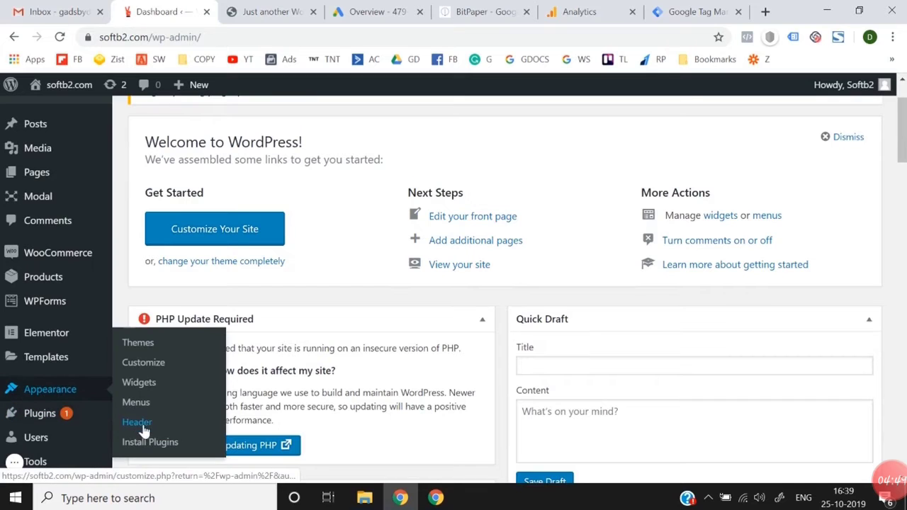
{"action": "scroll", "coordinate": [144, 429], "scroll_direction": "down", "scroll_amount": 1}
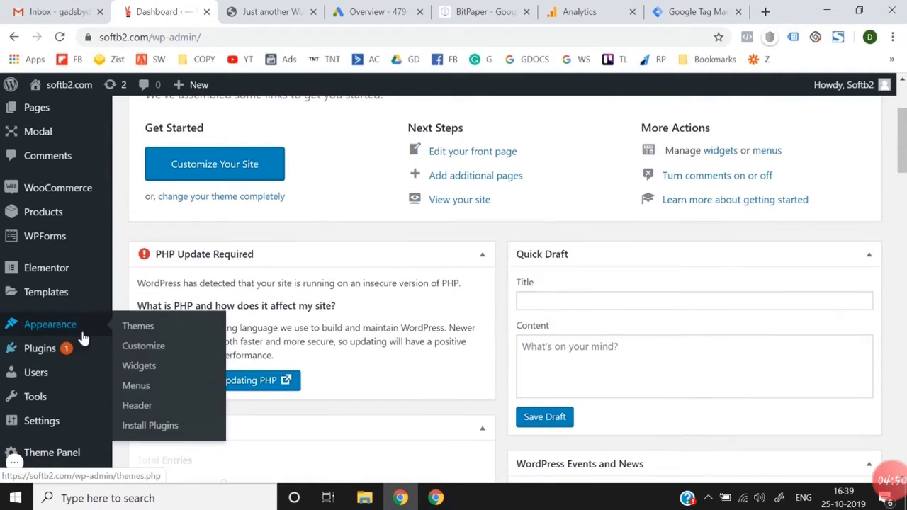
{"action": "scroll", "coordinate": [92, 323], "scroll_direction": "down", "scroll_amount": 1}
{"action": "mouse_move", "coordinate": [97, 265]}
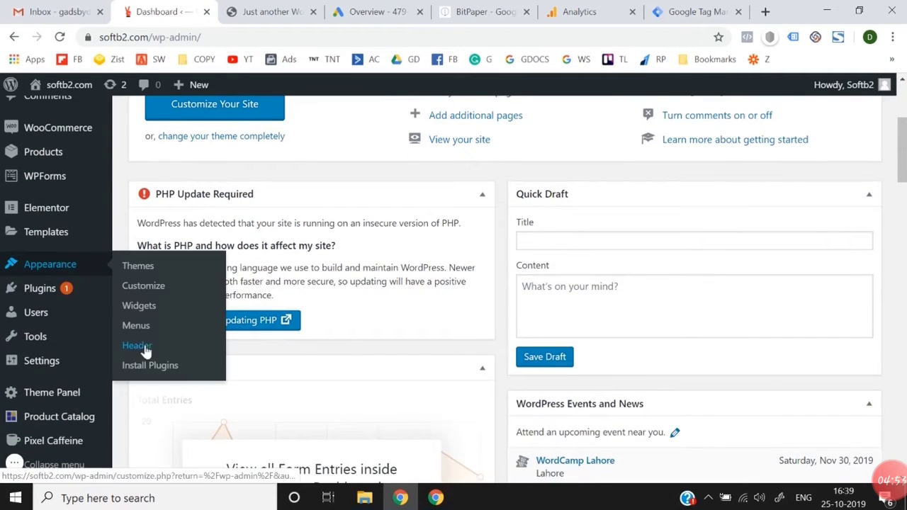
{"action": "mouse_move", "coordinate": [70, 374]}
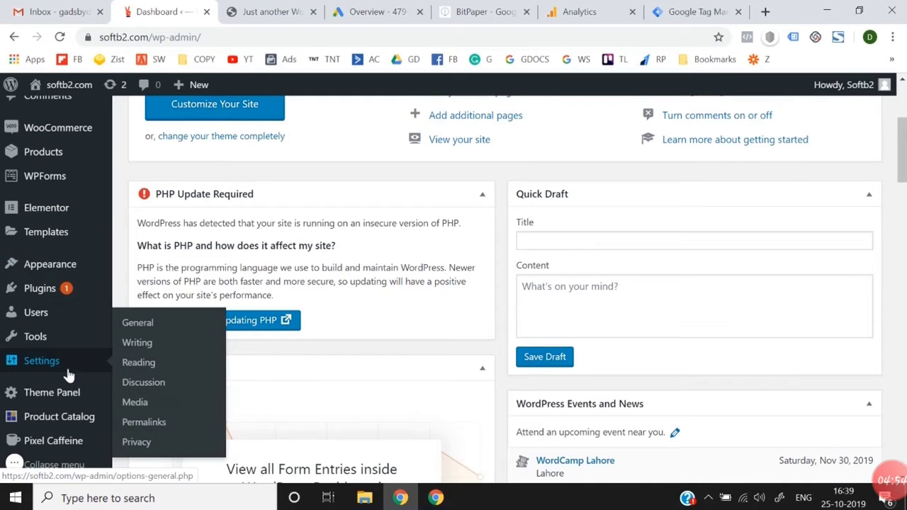
{"action": "mouse_move", "coordinate": [71, 287]}
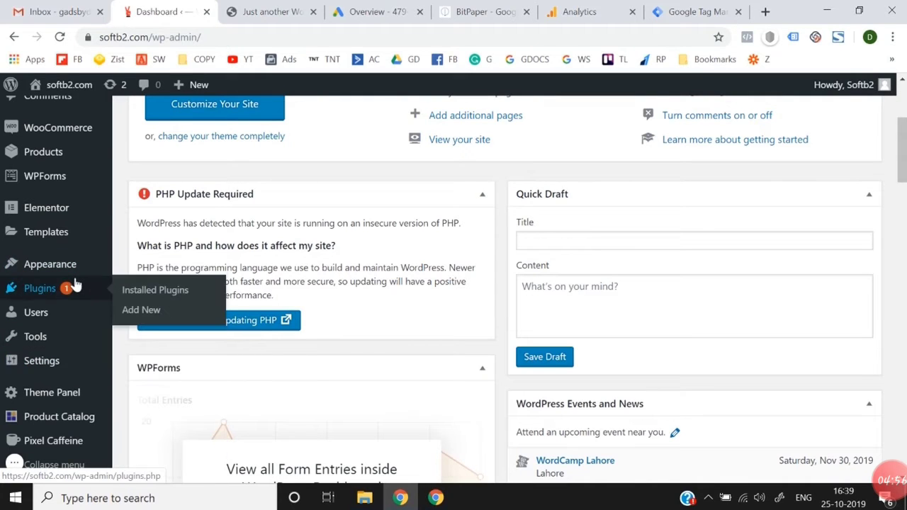
{"action": "scroll", "coordinate": [74, 284], "scroll_direction": "up", "scroll_amount": 3}
{"action": "scroll", "coordinate": [74, 283], "scroll_direction": "down", "scroll_amount": 1}
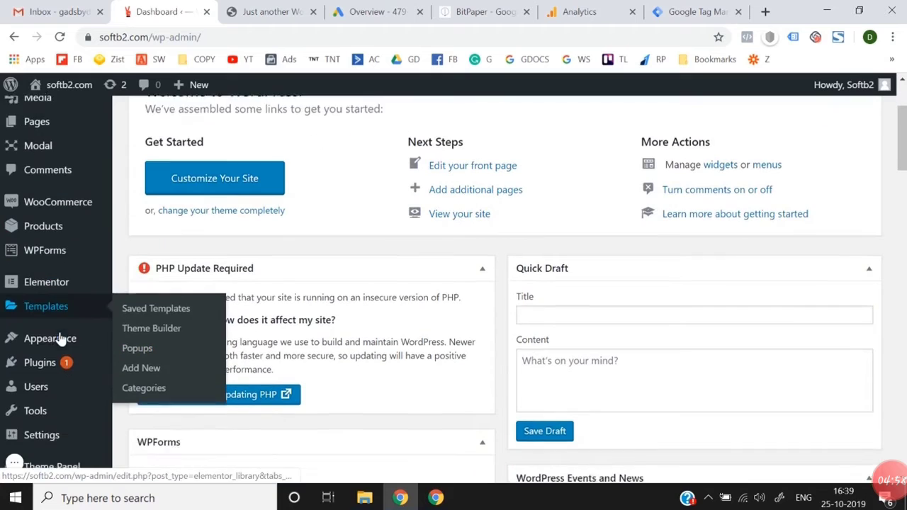
{"action": "mouse_move", "coordinate": [35, 354]}
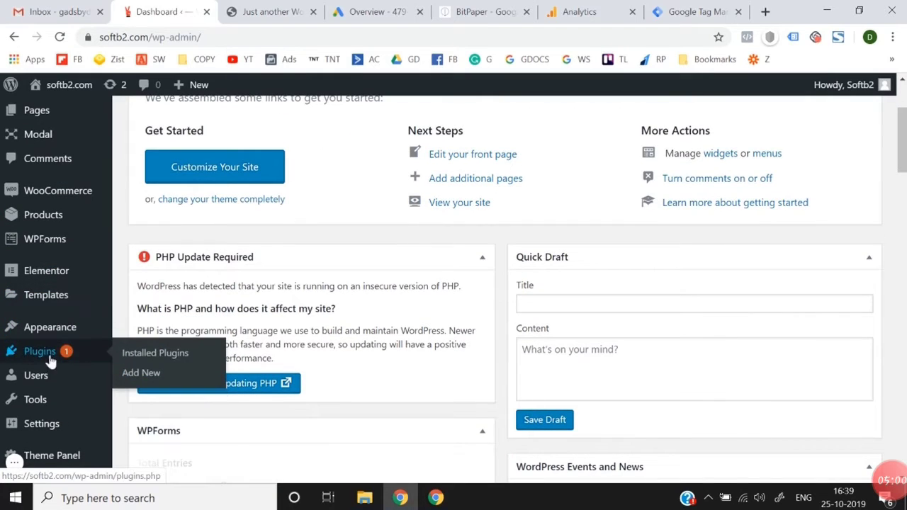
{"action": "left_click", "coordinate": [139, 374]}
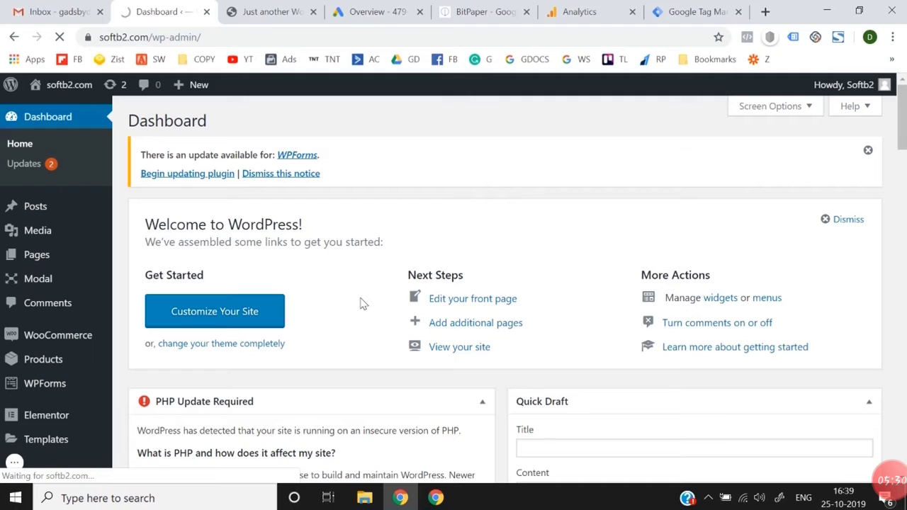
{"action": "scroll", "coordinate": [360, 304], "scroll_direction": "down", "scroll_amount": 3}
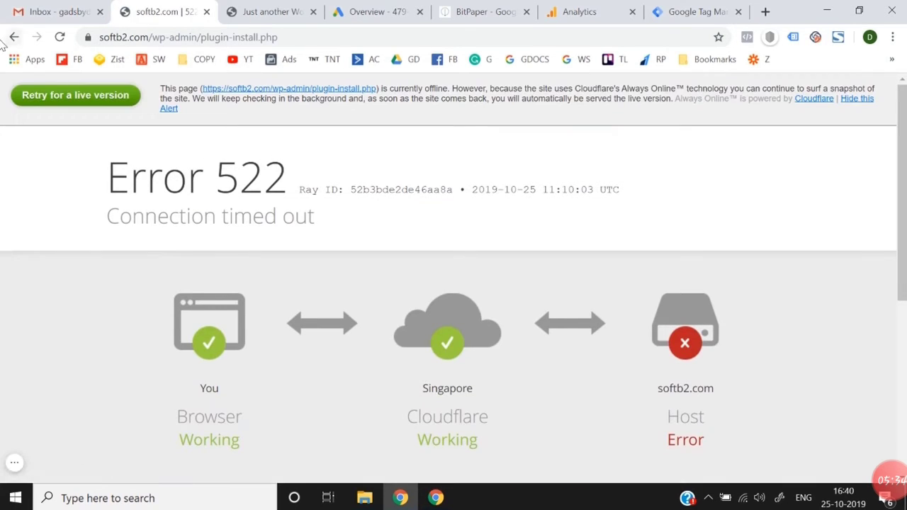
Step: Go back to the WordPress dashboard and try again to open the page for adding a new plugin
{"action": "left_click", "coordinate": [12, 36]}
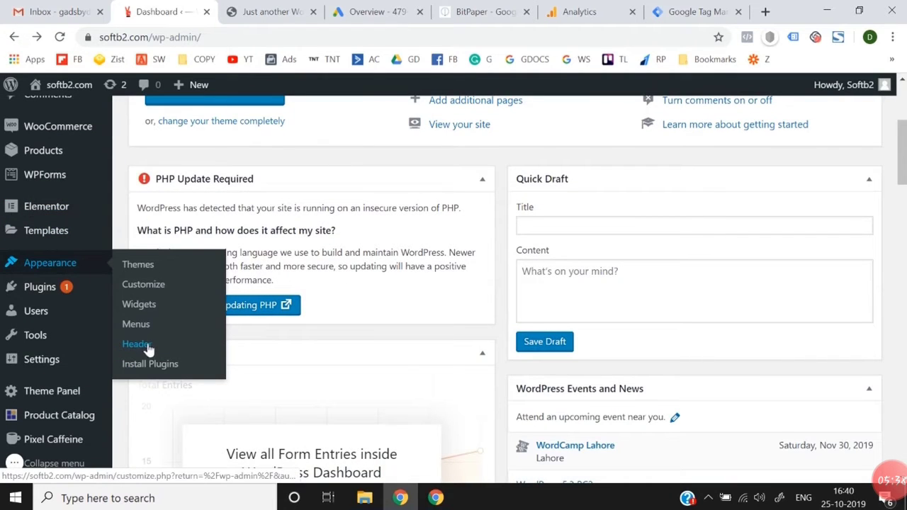
{"action": "mouse_move", "coordinate": [71, 294]}
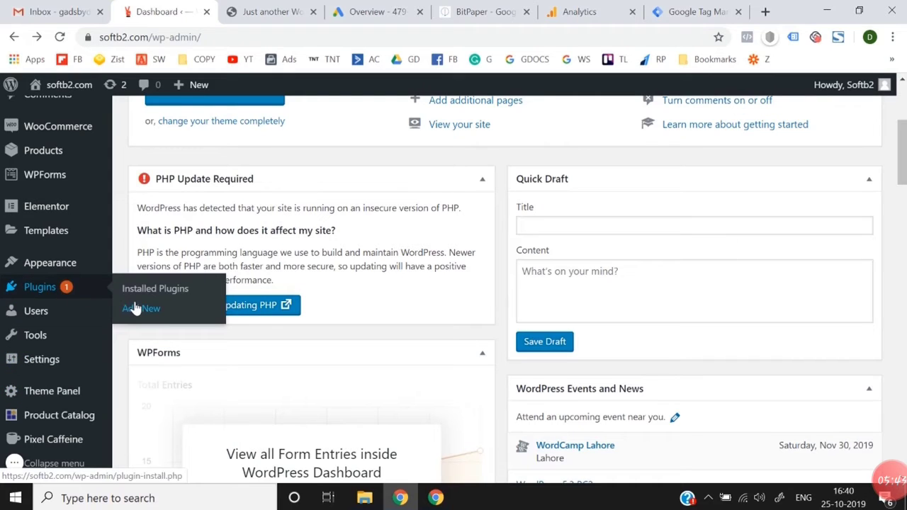
{"action": "left_click", "coordinate": [135, 308]}
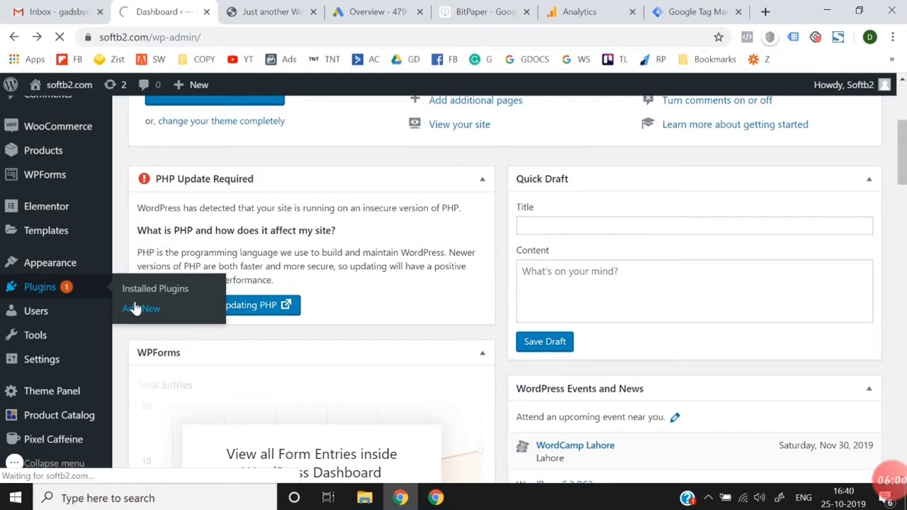
Step: Check the Tag Manager installation code, return to WordPress and retry loading the live plugin installation page
{"action": "left_click", "coordinate": [700, 9]}
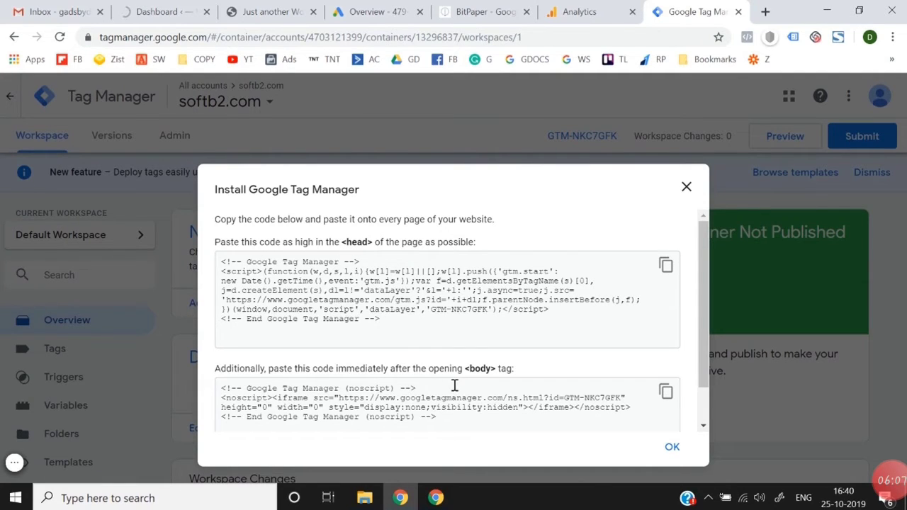
{"action": "left_click", "coordinate": [170, 11]}
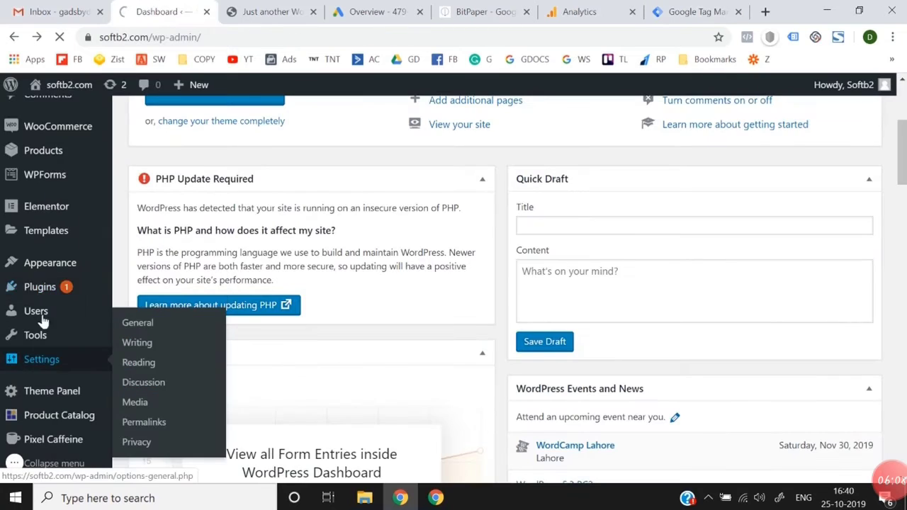
{"action": "mouse_move", "coordinate": [48, 287]}
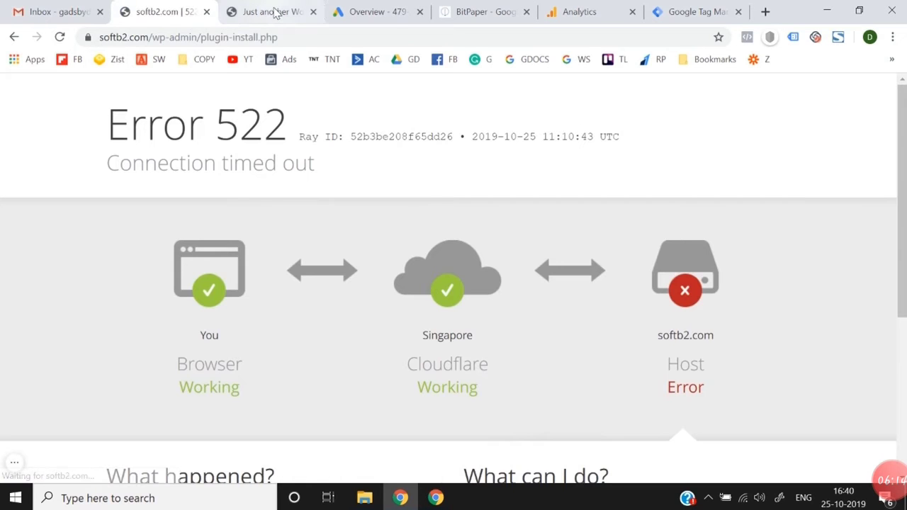
{"action": "left_click", "coordinate": [59, 36]}
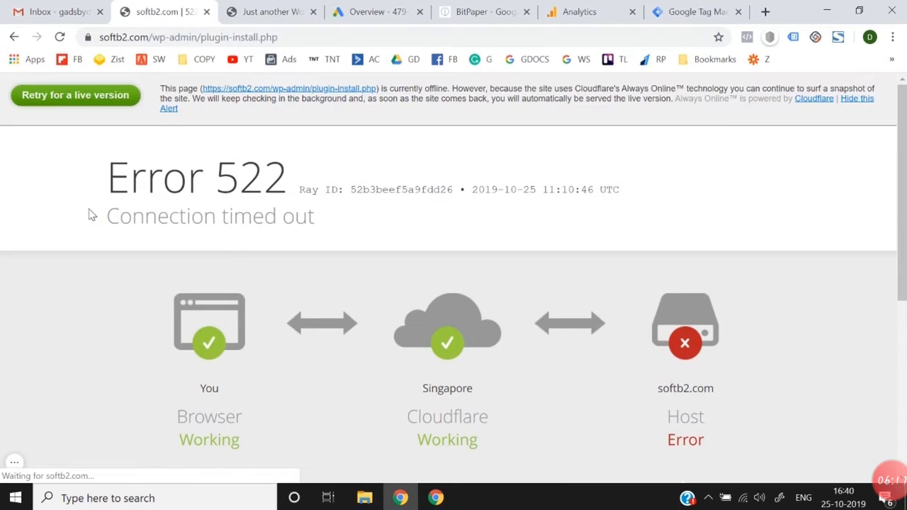
{"action": "left_click", "coordinate": [58, 100]}
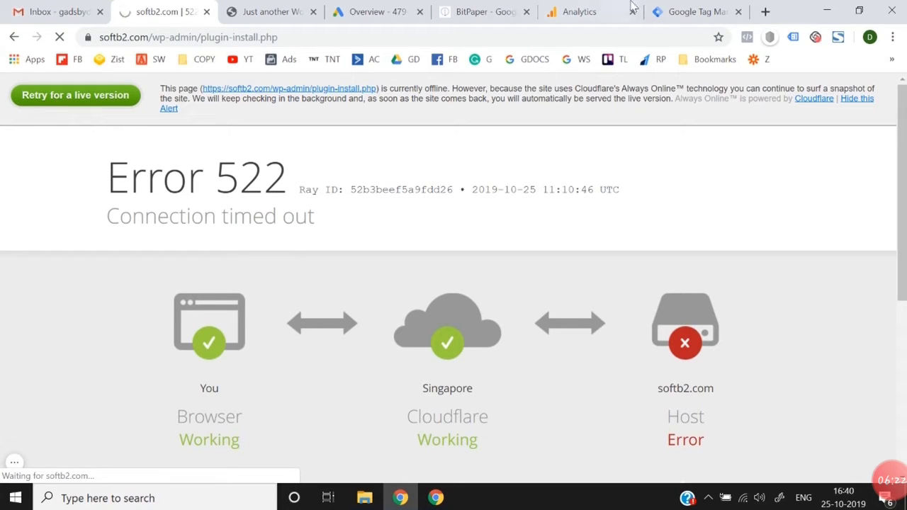
Step: Switch to Google Tag Manager and close the Install Google Tag Manager code window
{"action": "left_click", "coordinate": [683, 11]}
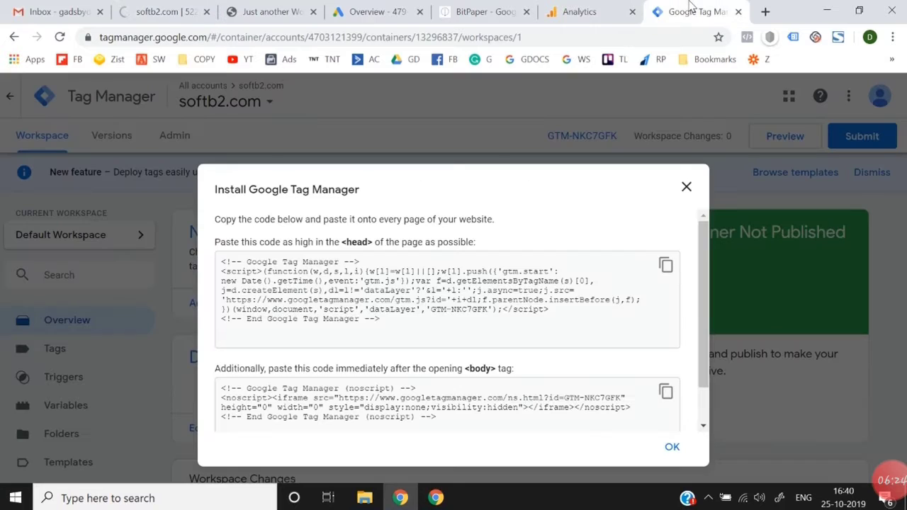
{"action": "left_click", "coordinate": [686, 187]}
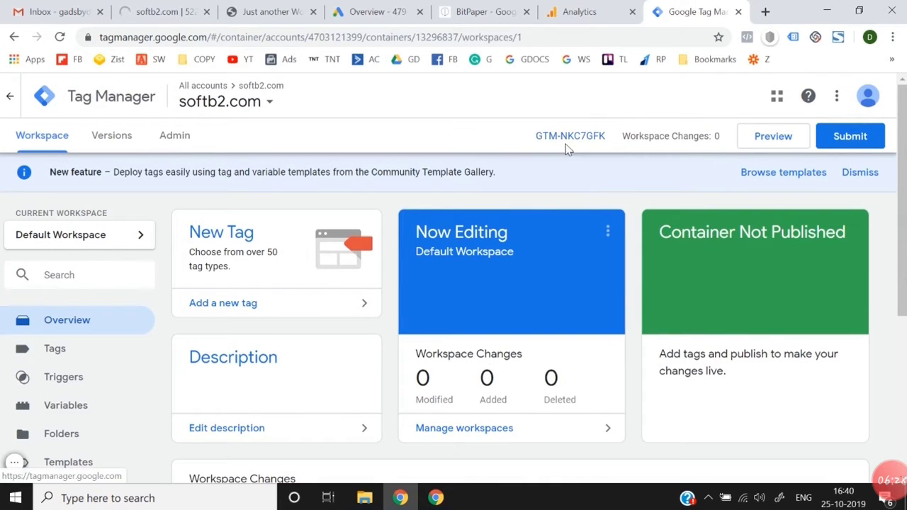
{"action": "left_click", "coordinate": [155, 11]}
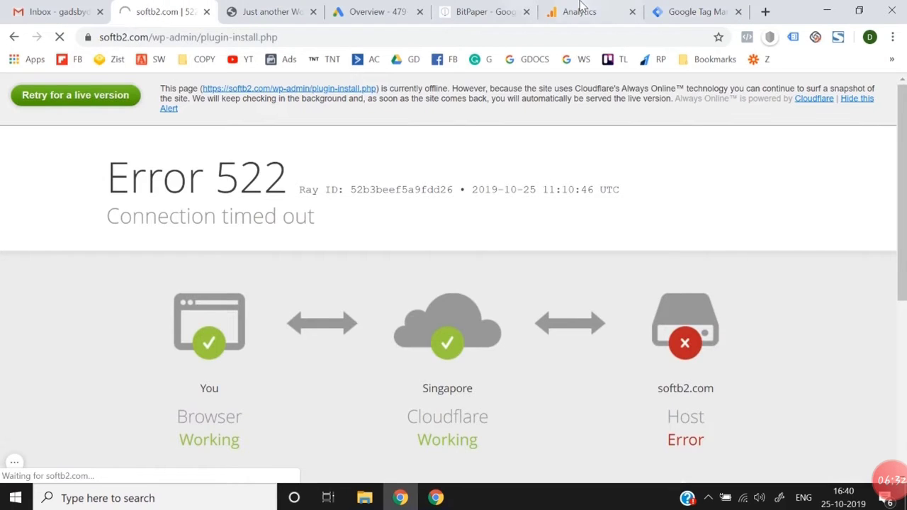
{"action": "left_click", "coordinate": [658, 9]}
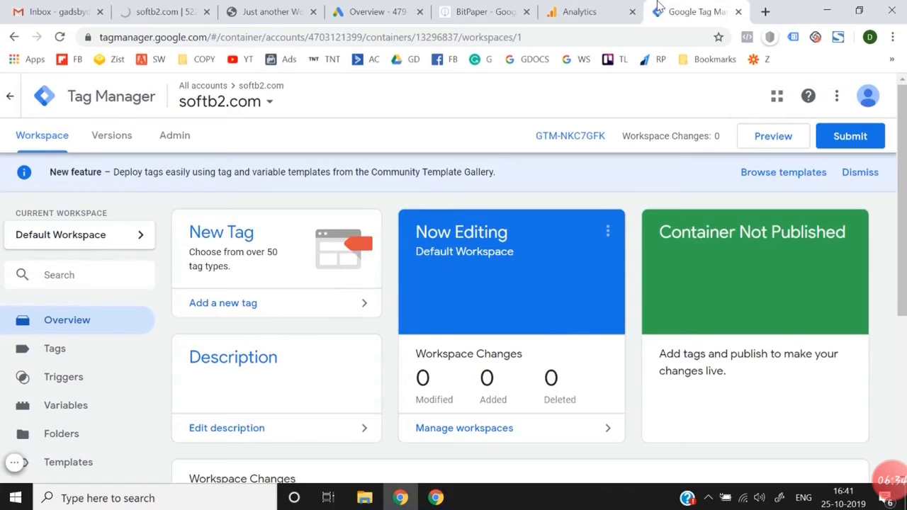
{"action": "left_click", "coordinate": [556, 7]}
{"action": "left_click", "coordinate": [684, 7]}
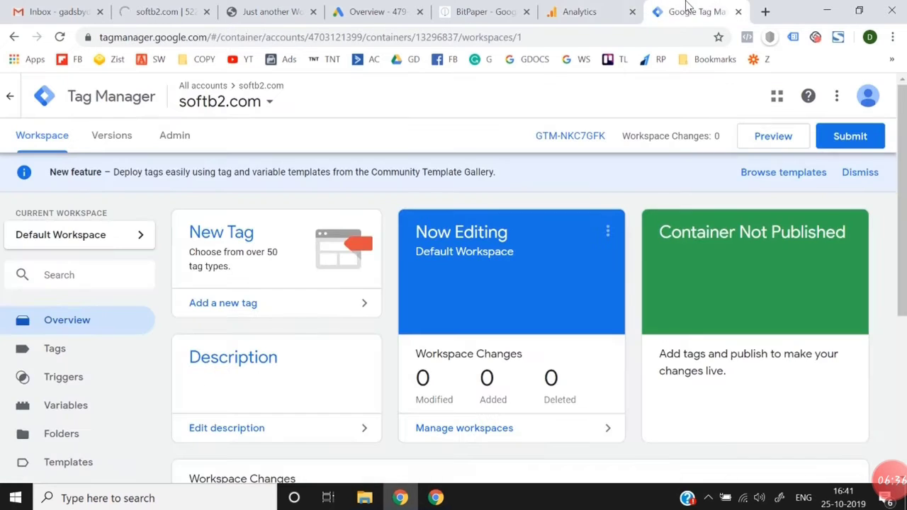
{"action": "left_click", "coordinate": [571, 11]}
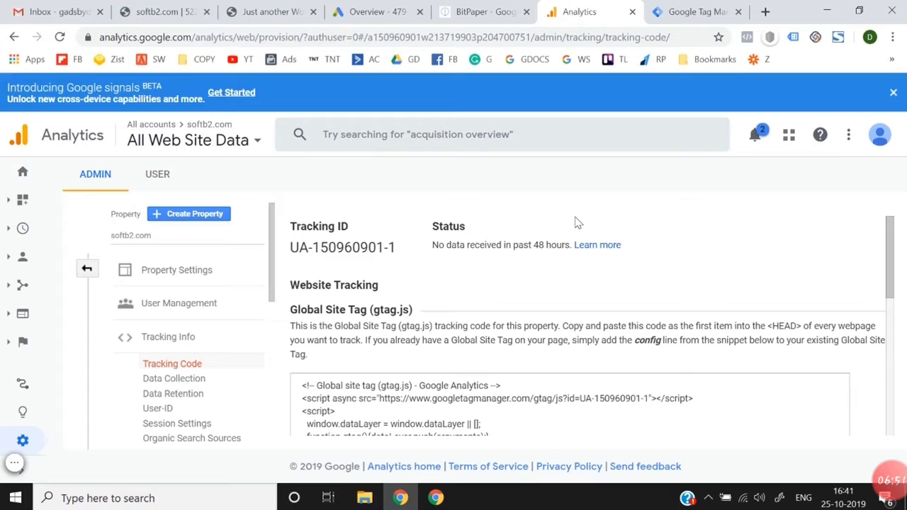
Step: Reload the plugin installation page of the WordPress site and try to load softb2.com/wp-admin instead
{"action": "left_click", "coordinate": [150, 9]}
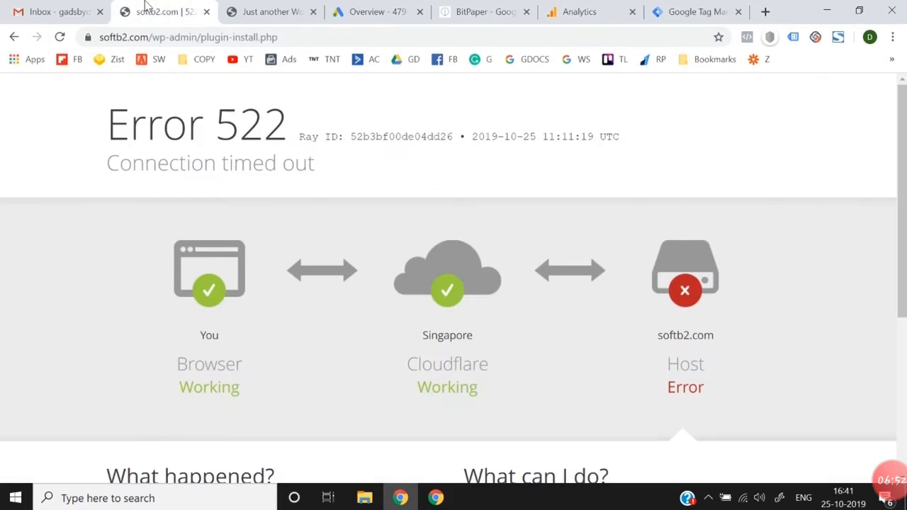
{"action": "left_click", "coordinate": [60, 37]}
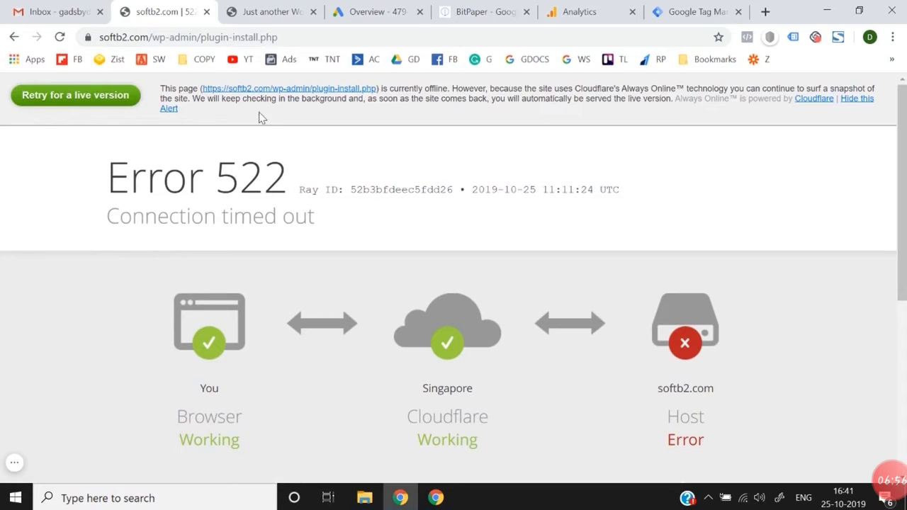
{"action": "left_click_drag", "start_coordinate": [198, 36], "coordinate": [369, 33]}
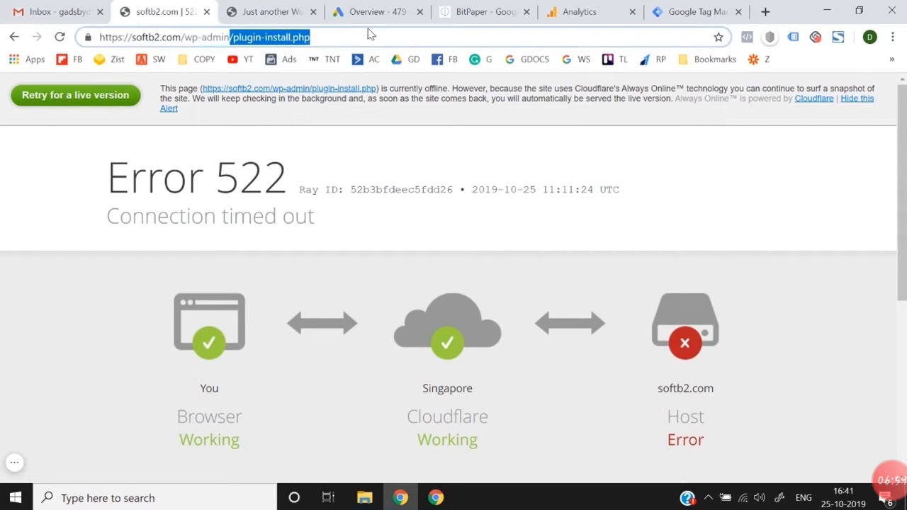
{"action": "key", "text": "BackSpace"}
{"action": "key", "text": "Return"}
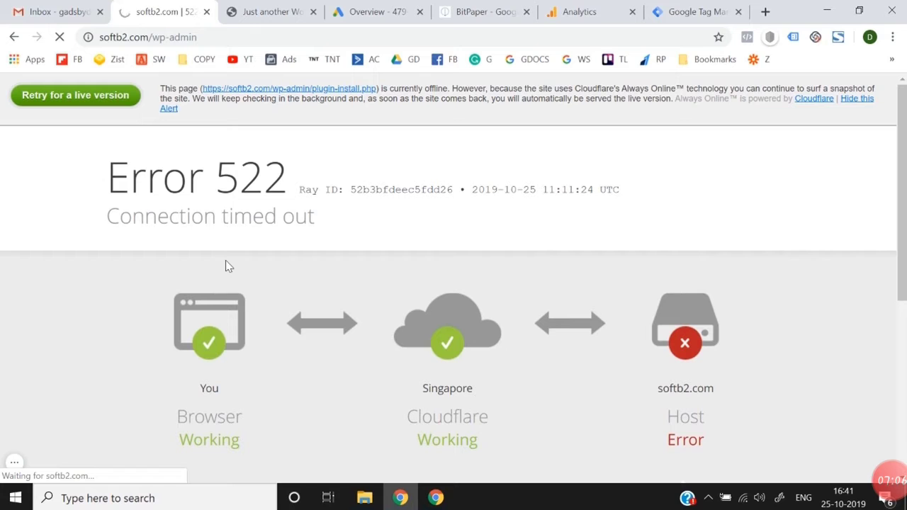
{"action": "scroll", "coordinate": [228, 266], "scroll_direction": "down", "scroll_amount": 5}
{"action": "left_click", "coordinate": [654, 10]}
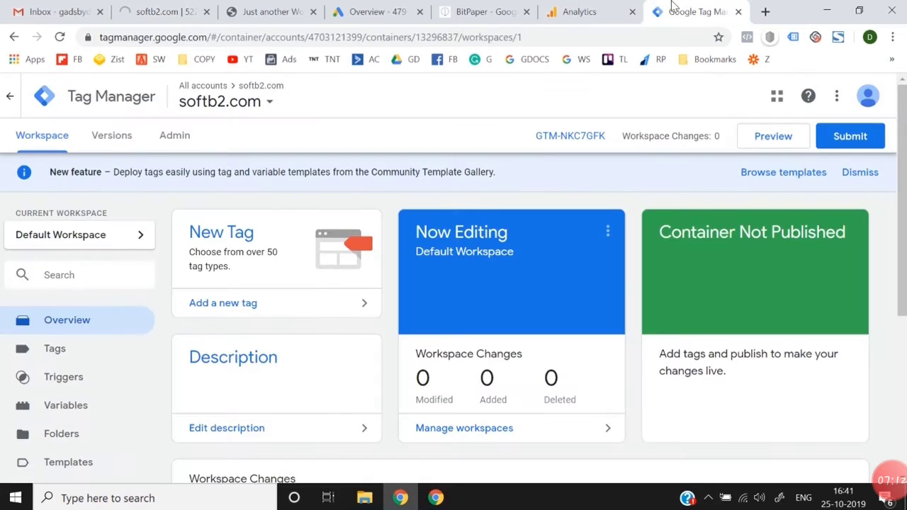
{"action": "left_click", "coordinate": [168, 7]}
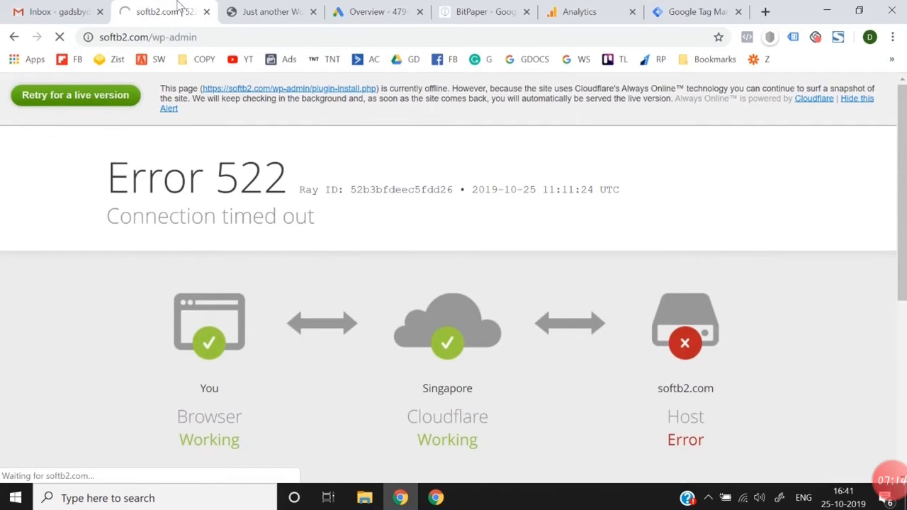
{"action": "left_click", "coordinate": [616, 7]}
{"action": "left_click", "coordinate": [686, 7]}
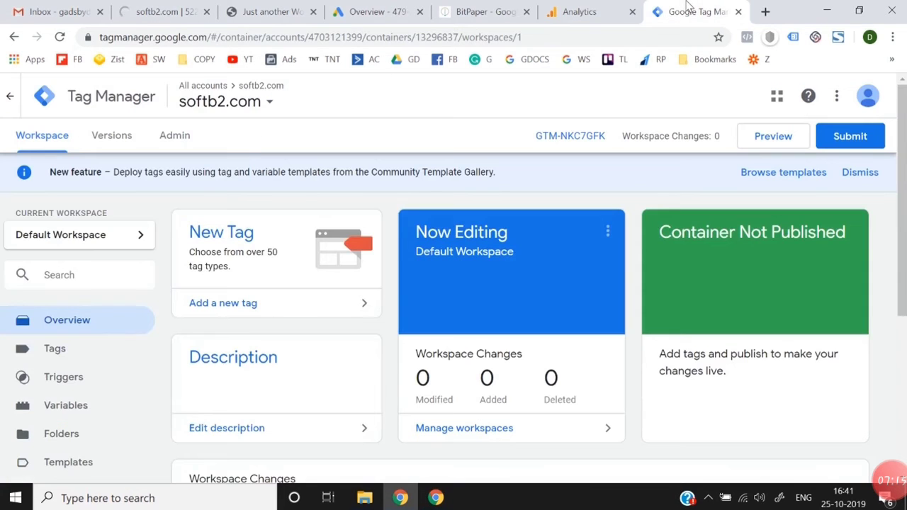
{"action": "left_click", "coordinate": [567, 10]}
{"action": "left_click", "coordinate": [167, 12]}
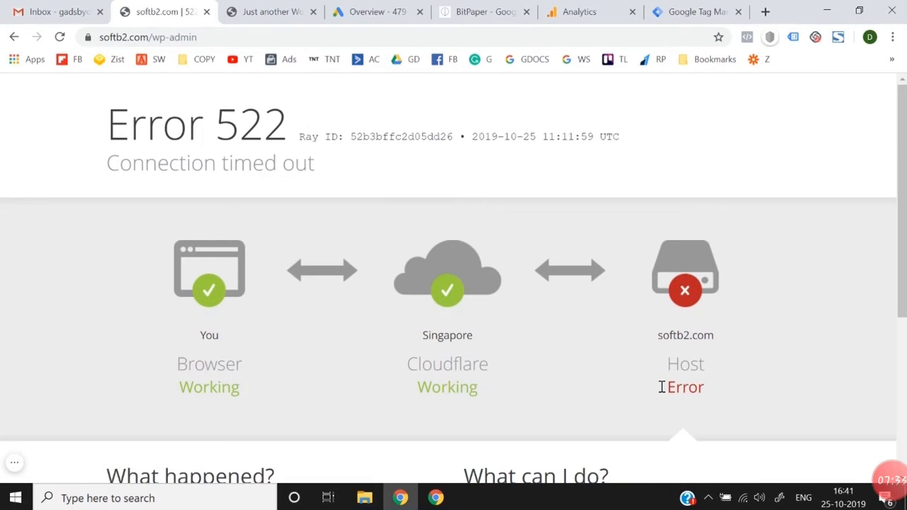
Step: Reload softb2.com/wp-admin, retry its live version and switch to the Google Tag Manager workspace
{"action": "left_click", "coordinate": [421, 37]}
{"action": "key", "text": "Return"}
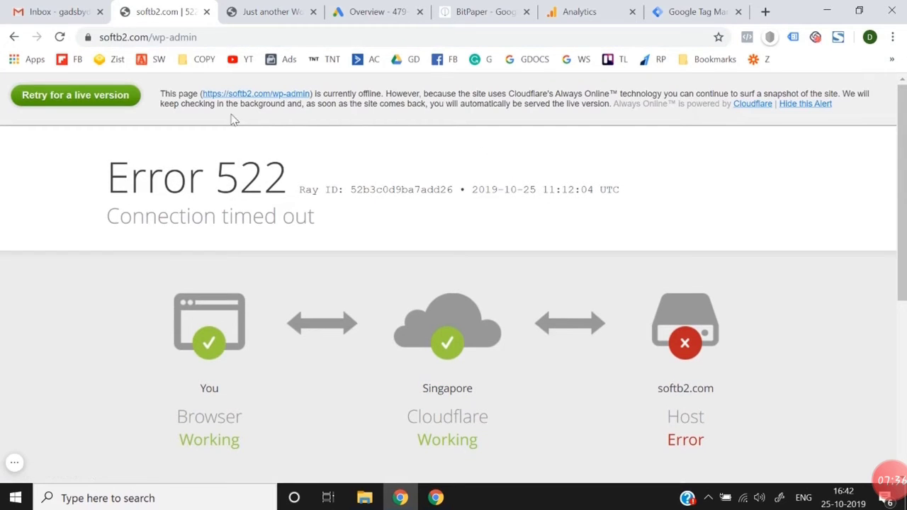
{"action": "left_click", "coordinate": [88, 99]}
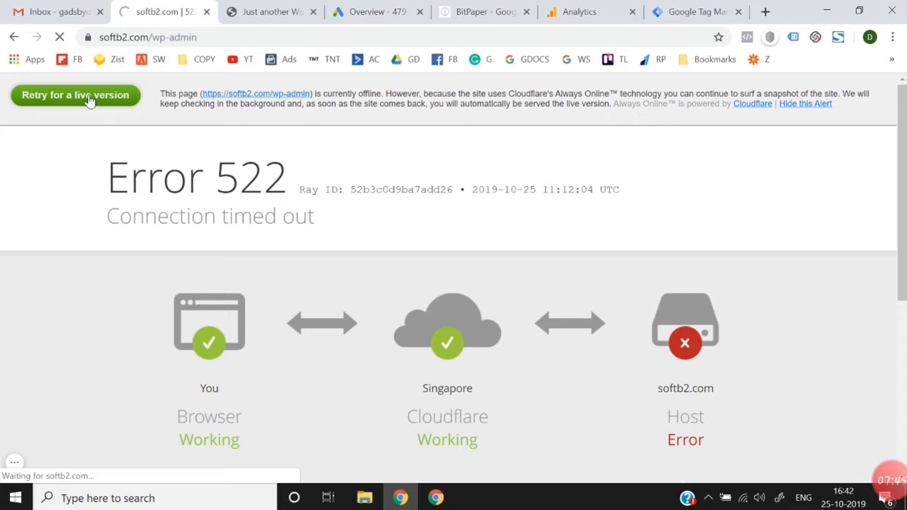
{"action": "left_click", "coordinate": [694, 12]}
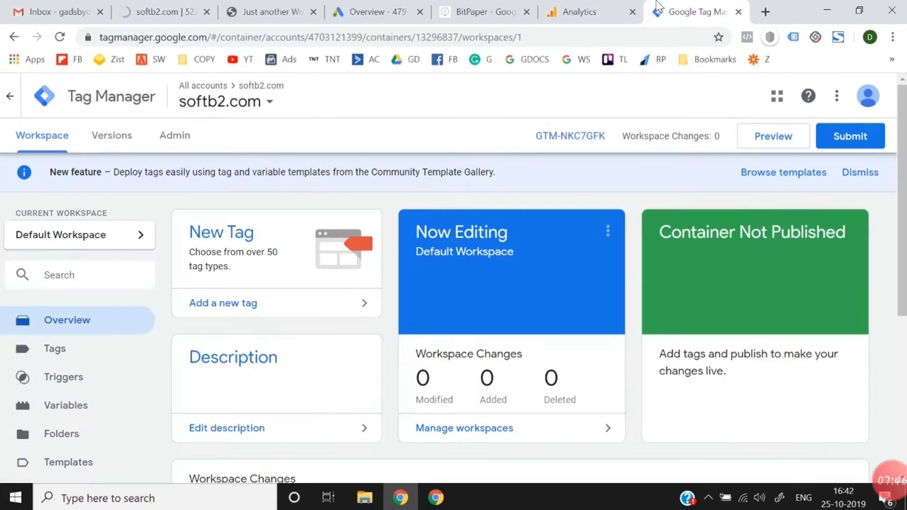
Step: Switch to Google Analytics and look through the softb2.com tracking code page, checking the WordPress site's page in between
{"action": "left_click", "coordinate": [580, 12]}
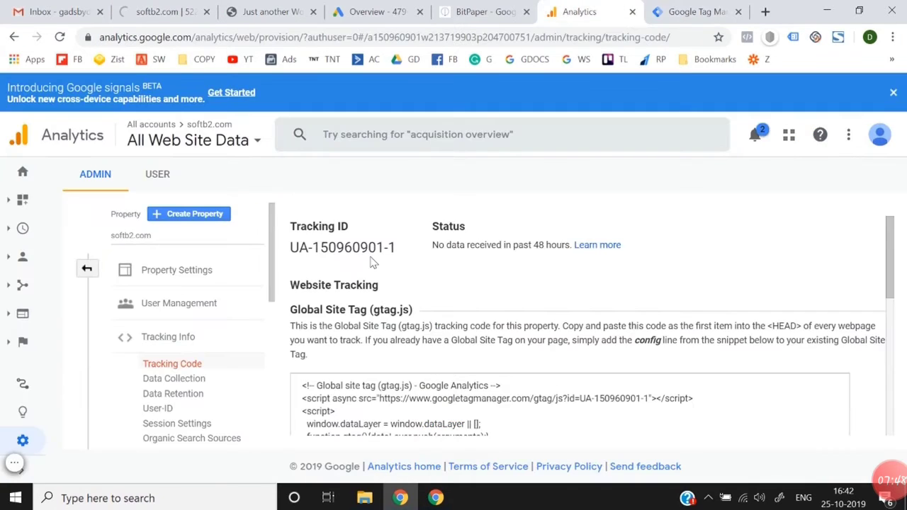
{"action": "left_click", "coordinate": [202, 9]}
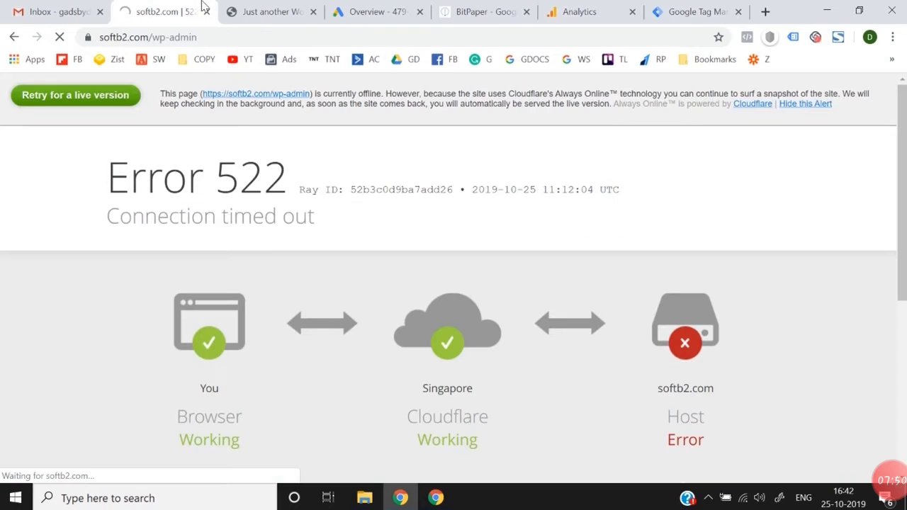
{"action": "left_click", "coordinate": [730, 10]}
{"action": "left_click", "coordinate": [579, 11]}
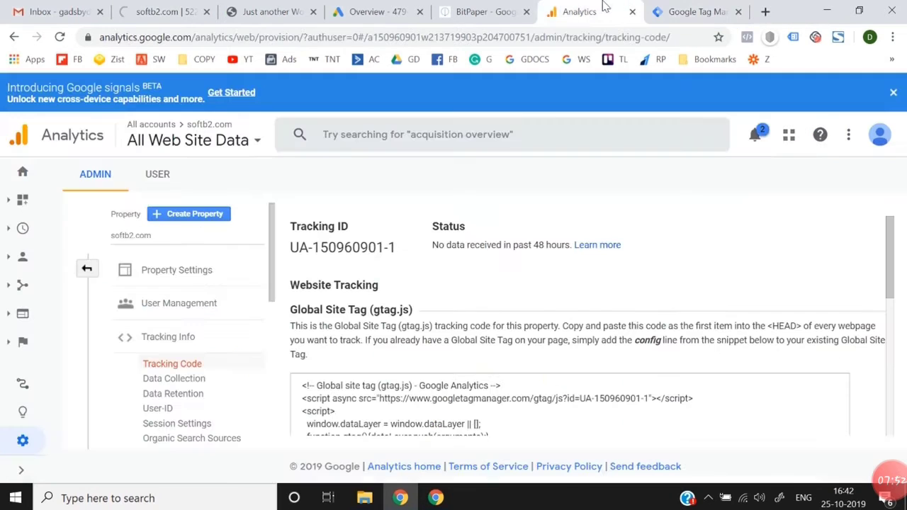
{"action": "scroll", "coordinate": [477, 246], "scroll_direction": "down", "scroll_amount": 10}
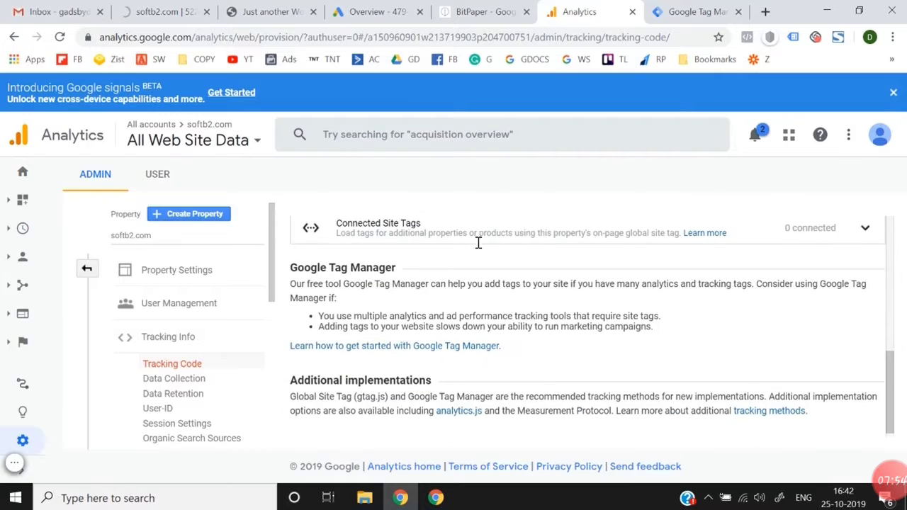
{"action": "scroll", "coordinate": [478, 246], "scroll_direction": "up", "scroll_amount": 10}
{"action": "scroll", "coordinate": [479, 246], "scroll_direction": "down", "scroll_amount": 10}
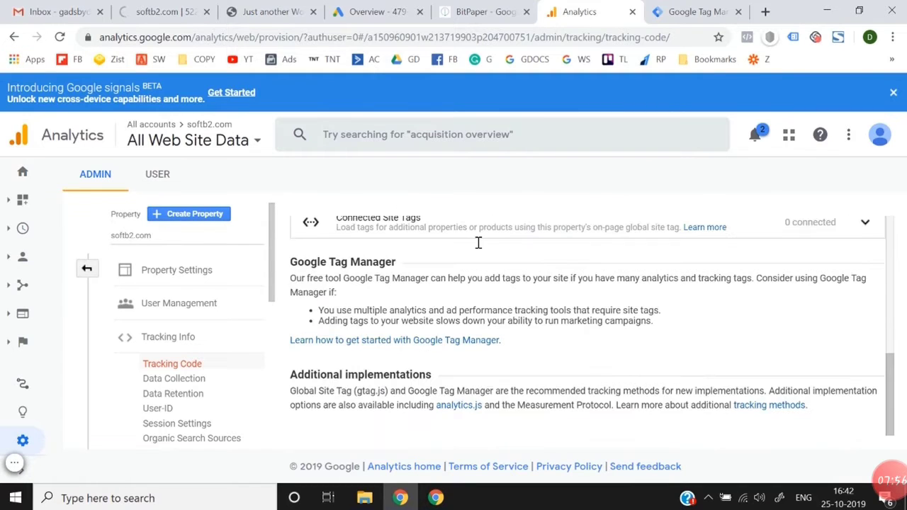
{"action": "scroll", "coordinate": [479, 245], "scroll_direction": "up", "scroll_amount": 10}
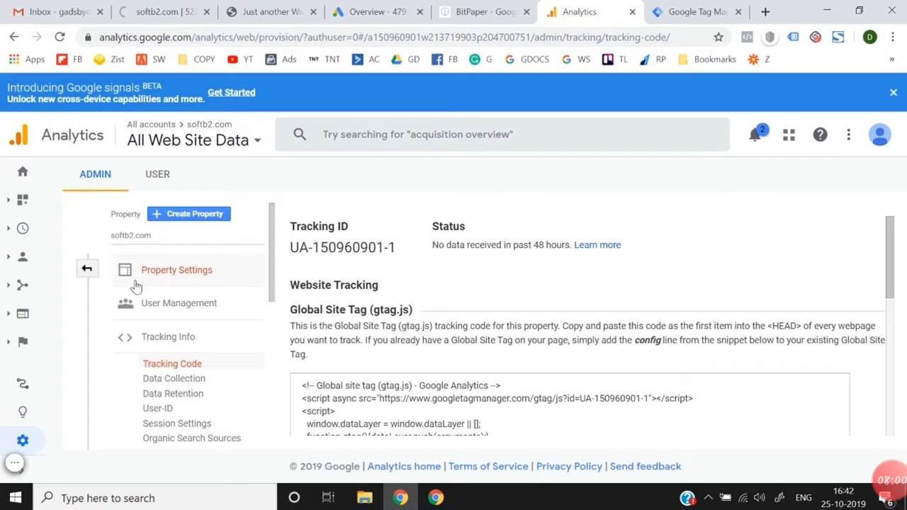
Step: Return to the Analytics admin overview and look through the account, property and view settings
{"action": "left_click", "coordinate": [88, 270]}
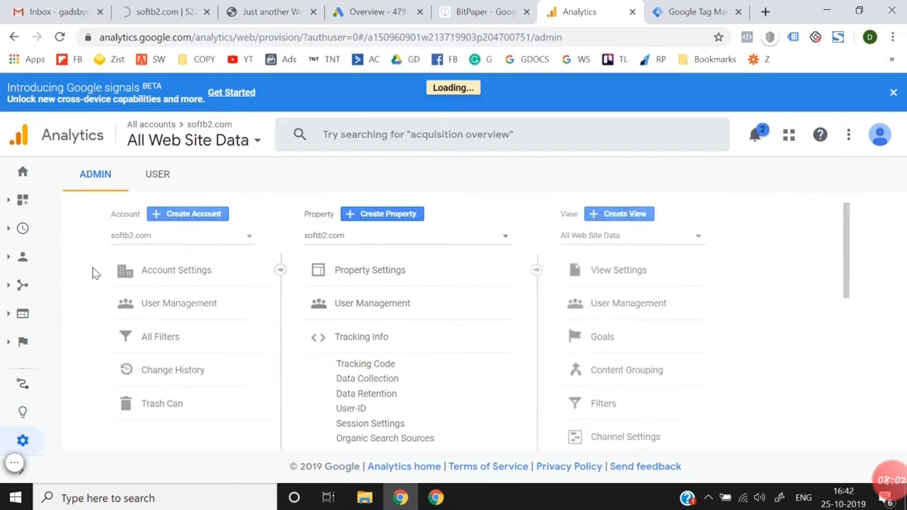
{"action": "scroll", "coordinate": [432, 382], "scroll_direction": "down", "scroll_amount": 2}
{"action": "scroll", "coordinate": [432, 382], "scroll_direction": "down", "scroll_amount": 2}
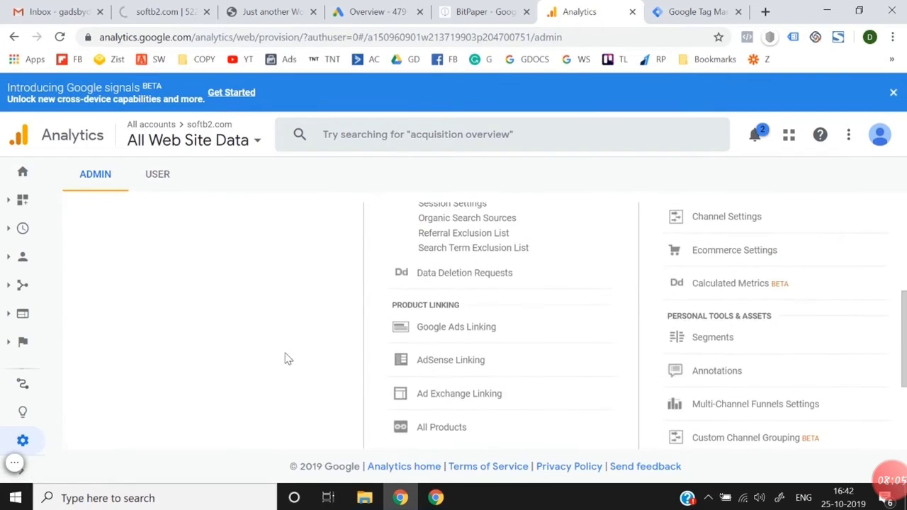
{"action": "scroll", "coordinate": [288, 358], "scroll_direction": "up", "scroll_amount": 3}
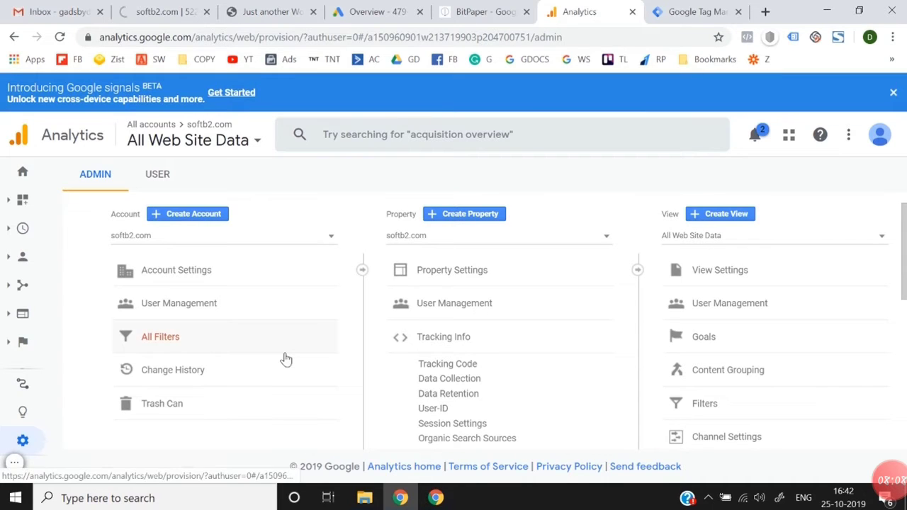
{"action": "scroll", "coordinate": [340, 371], "scroll_direction": "down", "scroll_amount": 1}
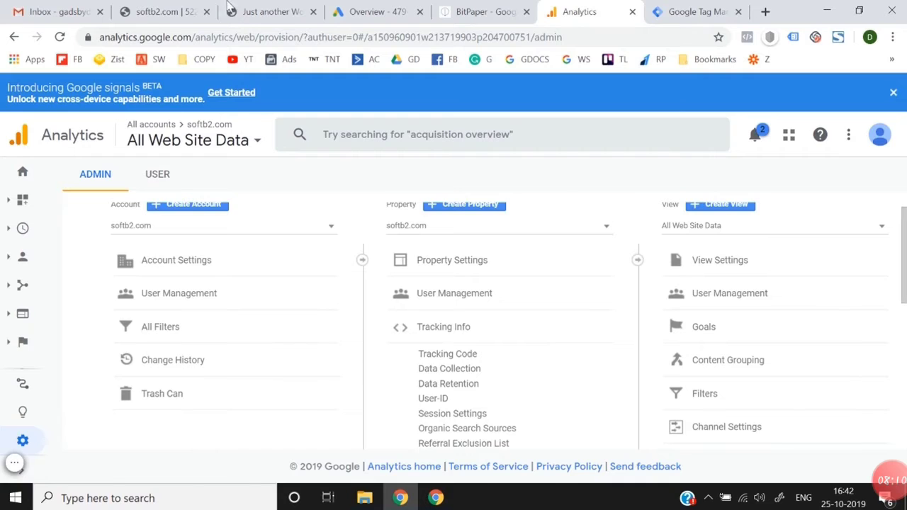
Step: Switch to the WordPress site, reload softb2.com/wp-admin and retry its live version
{"action": "left_click", "coordinate": [212, 9]}
{"action": "left_click", "coordinate": [233, 39]}
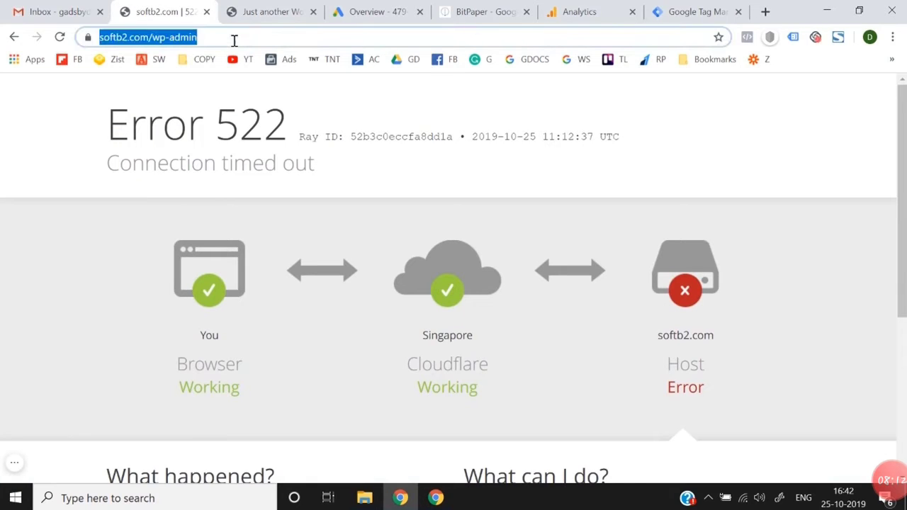
{"action": "key", "text": "Return"}
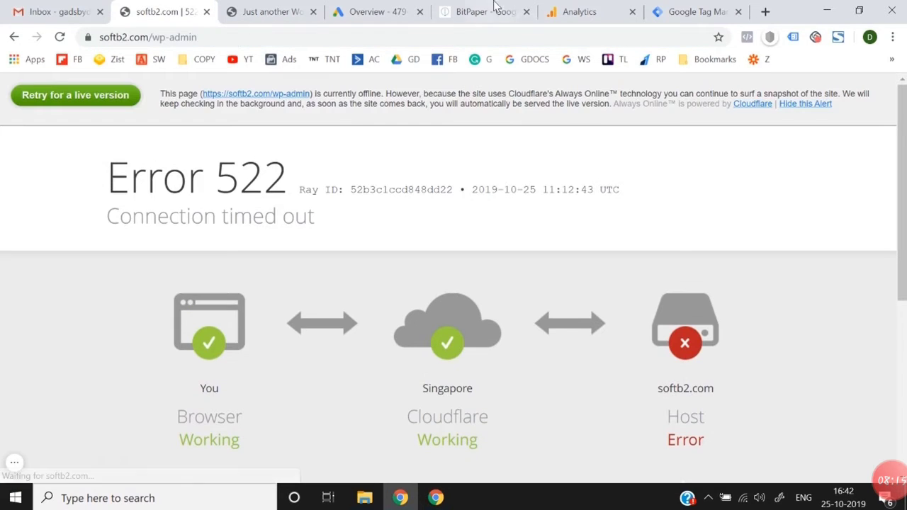
{"action": "left_click", "coordinate": [98, 94]}
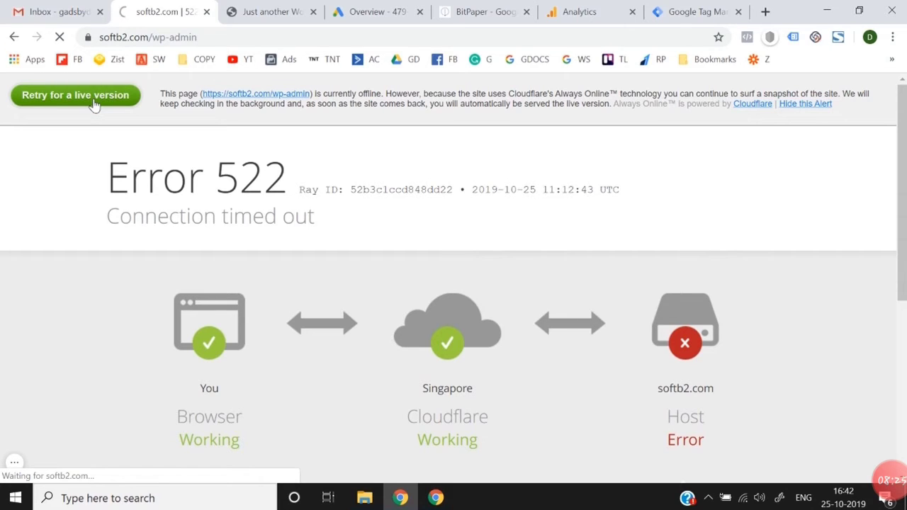
Step: Switch back to Google Analytics and open Google Ads Linking for the softb2.com property
{"action": "left_click", "coordinate": [581, 9]}
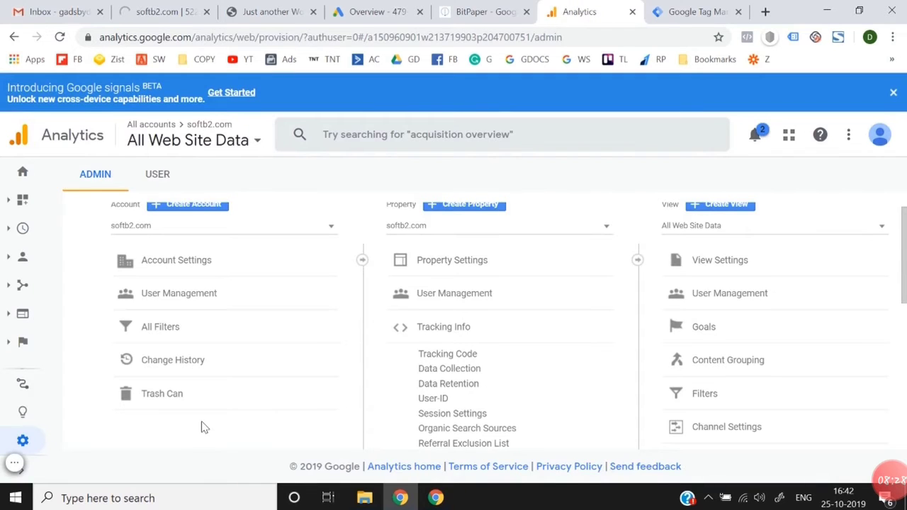
{"action": "scroll", "coordinate": [202, 426], "scroll_direction": "up", "scroll_amount": 1}
{"action": "scroll", "coordinate": [202, 426], "scroll_direction": "down", "scroll_amount": 5}
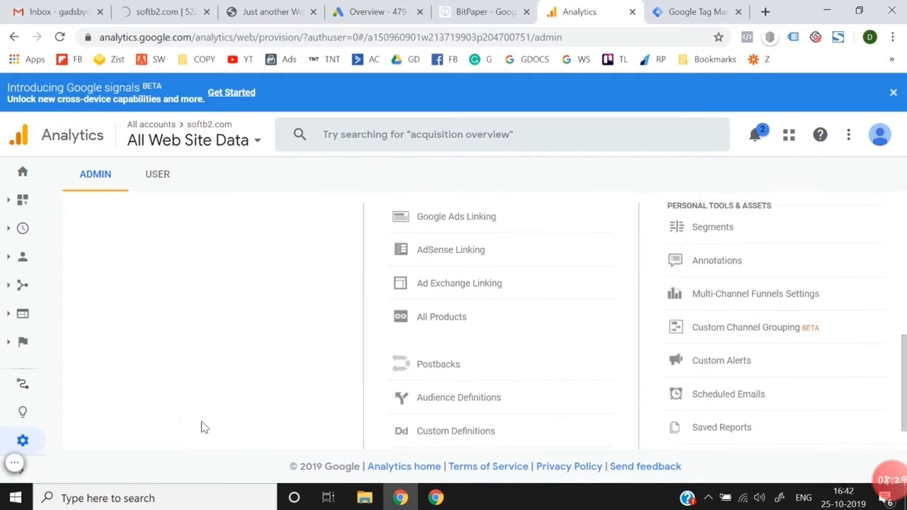
{"action": "left_click", "coordinate": [25, 441]}
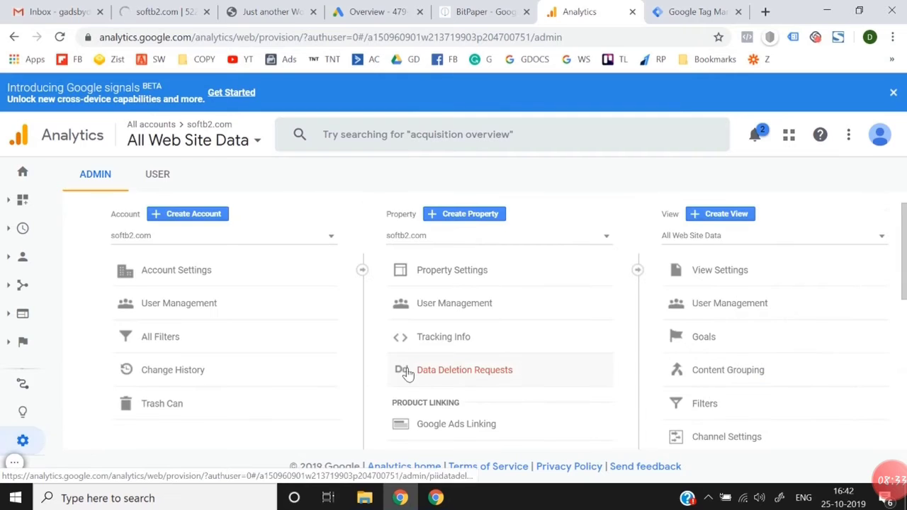
{"action": "scroll", "coordinate": [509, 287], "scroll_direction": "down", "scroll_amount": 4}
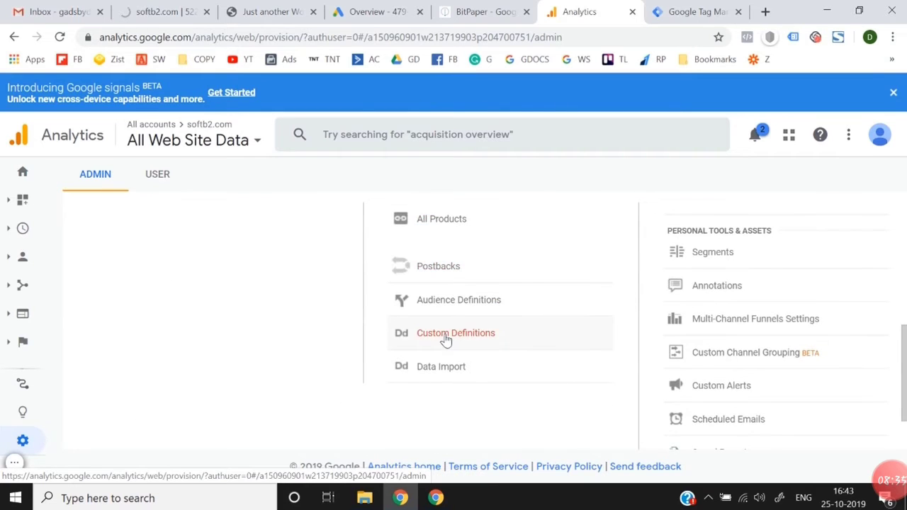
{"action": "scroll", "coordinate": [445, 340], "scroll_direction": "up", "scroll_amount": 2}
{"action": "scroll", "coordinate": [479, 319], "scroll_direction": "up", "scroll_amount": 1}
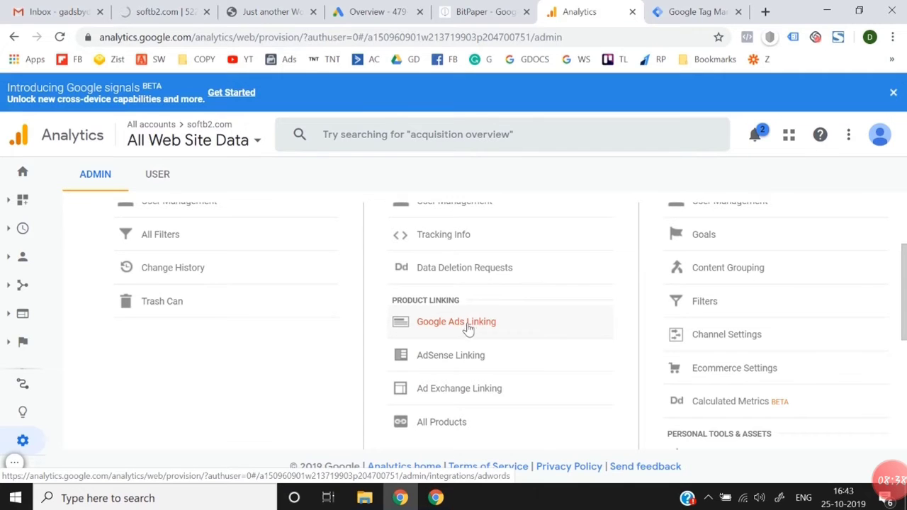
{"action": "left_click", "coordinate": [462, 328]}
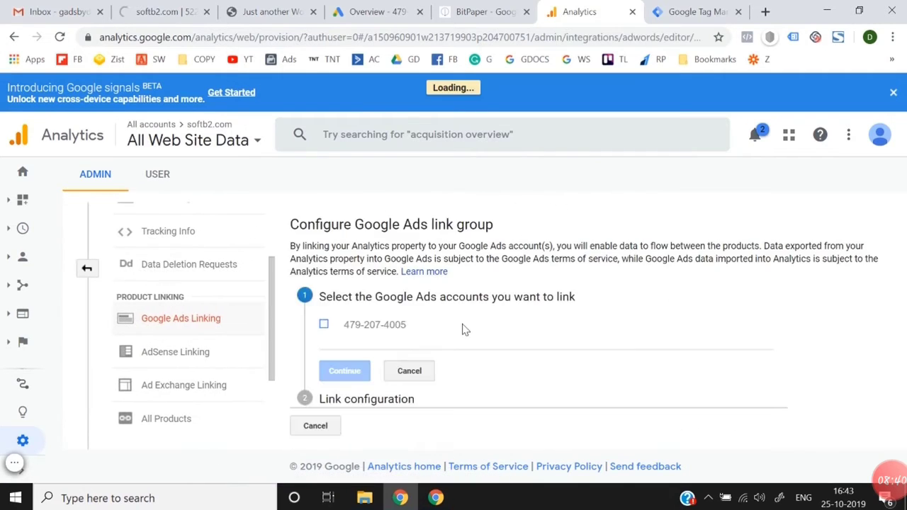
Step: Select the listed Google Ads account for linking and continue to the link configuration
{"action": "left_click", "coordinate": [324, 328]}
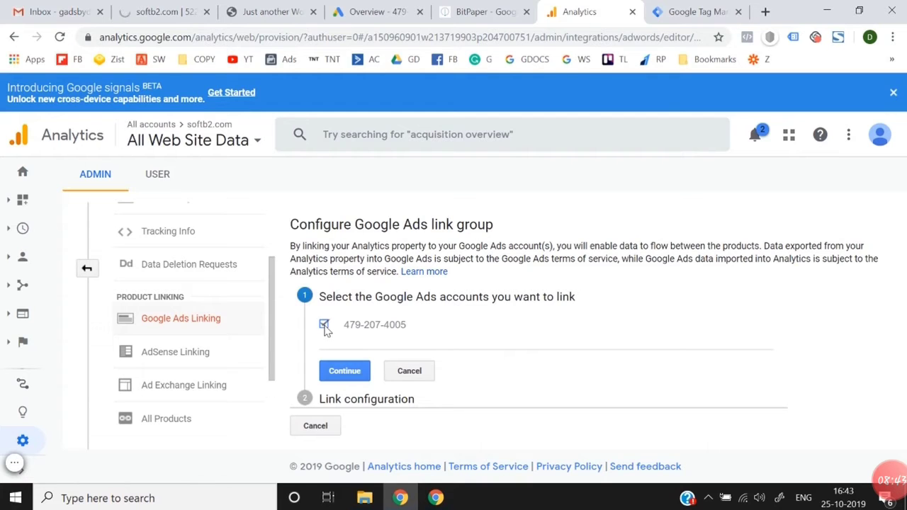
{"action": "left_click", "coordinate": [343, 374]}
{"action": "scroll", "coordinate": [344, 376], "scroll_direction": "down", "scroll_amount": 2}
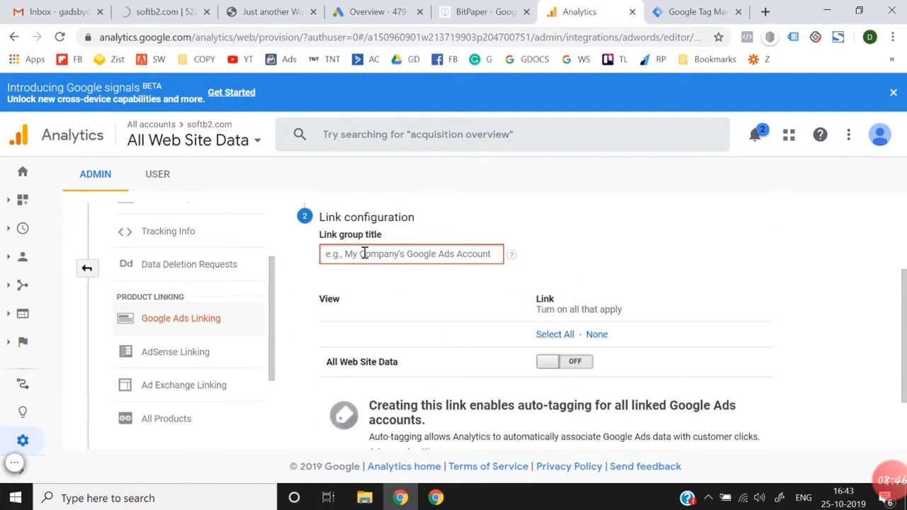
Step: Title the link group Softb2 and turn on linking for the All Web Site Data view
{"action": "left_click", "coordinate": [364, 254]}
{"action": "type", "text": "Soft"}
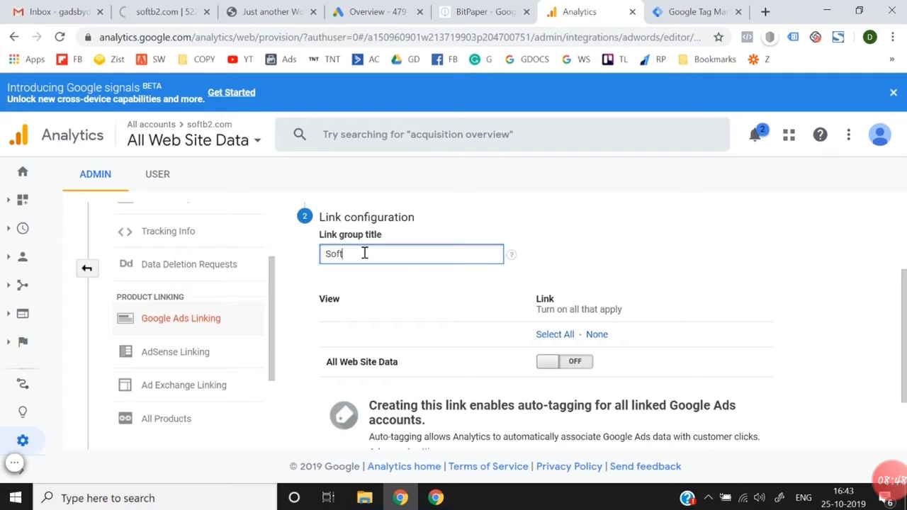
{"action": "type", "text": "b2"}
{"action": "scroll", "coordinate": [458, 359], "scroll_direction": "down", "scroll_amount": 1}
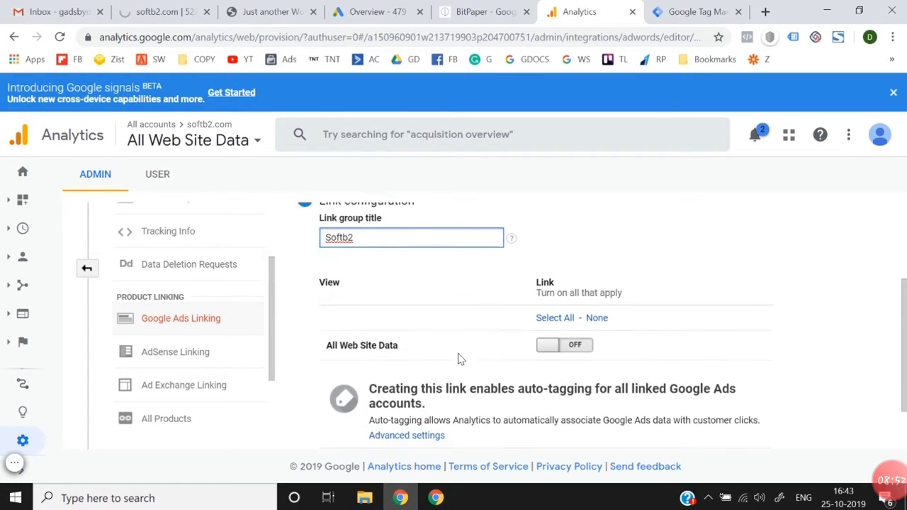
{"action": "left_click", "coordinate": [579, 331]}
{"action": "scroll", "coordinate": [579, 331], "scroll_direction": "down", "scroll_amount": 1}
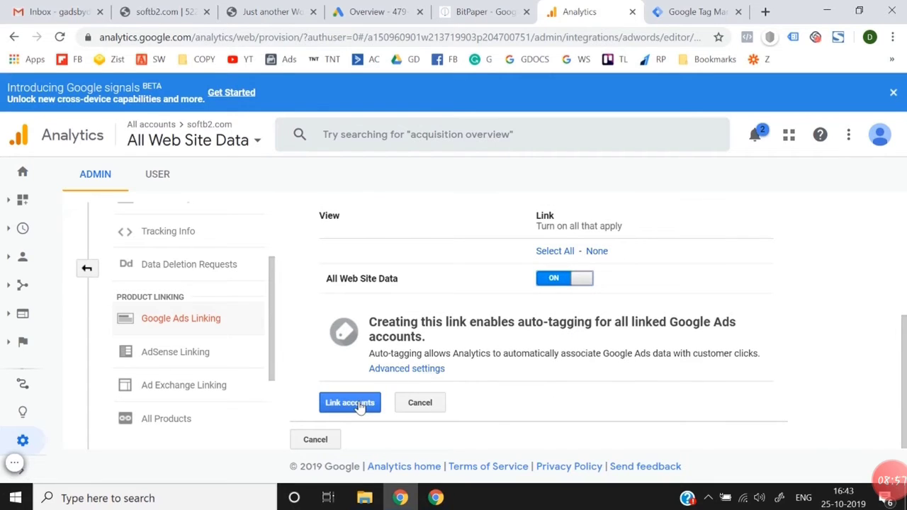
Step: Expand the advanced settings, link the accounts with auto-tagging enabled, and return to the admin overview
{"action": "left_click", "coordinate": [413, 370]}
{"action": "scroll", "coordinate": [414, 376], "scroll_direction": "down", "scroll_amount": 1}
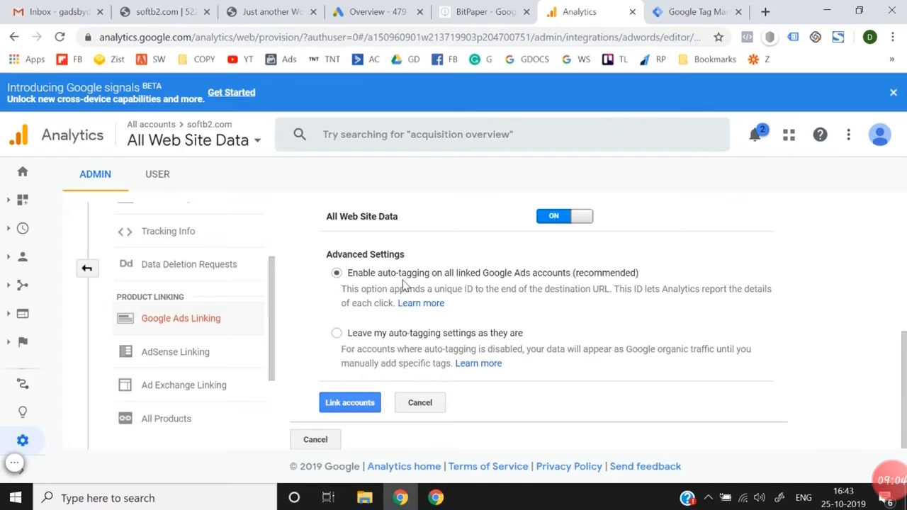
{"action": "left_click", "coordinate": [349, 408]}
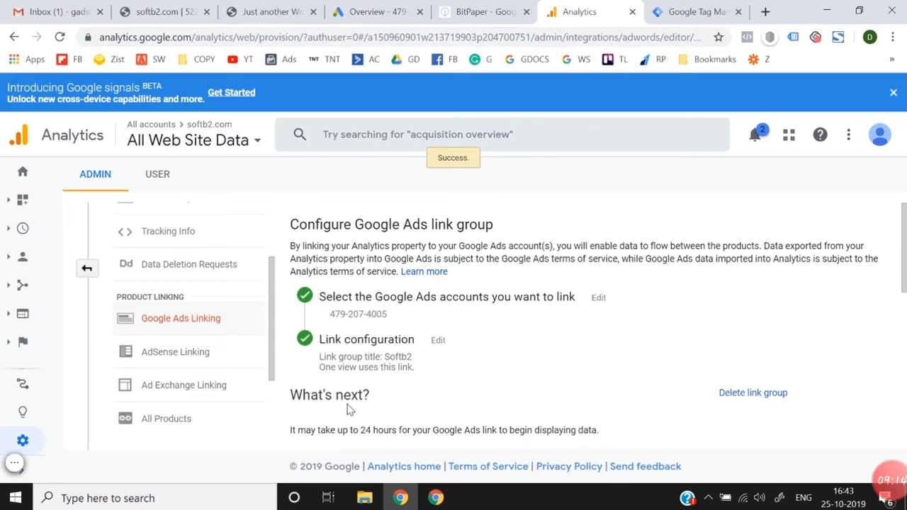
{"action": "scroll", "coordinate": [347, 411], "scroll_direction": "down", "scroll_amount": 4}
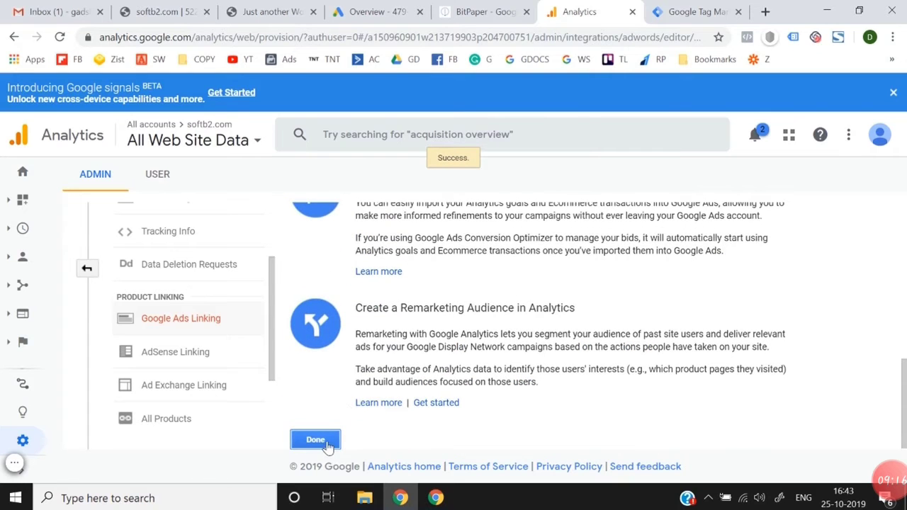
{"action": "left_click", "coordinate": [315, 440]}
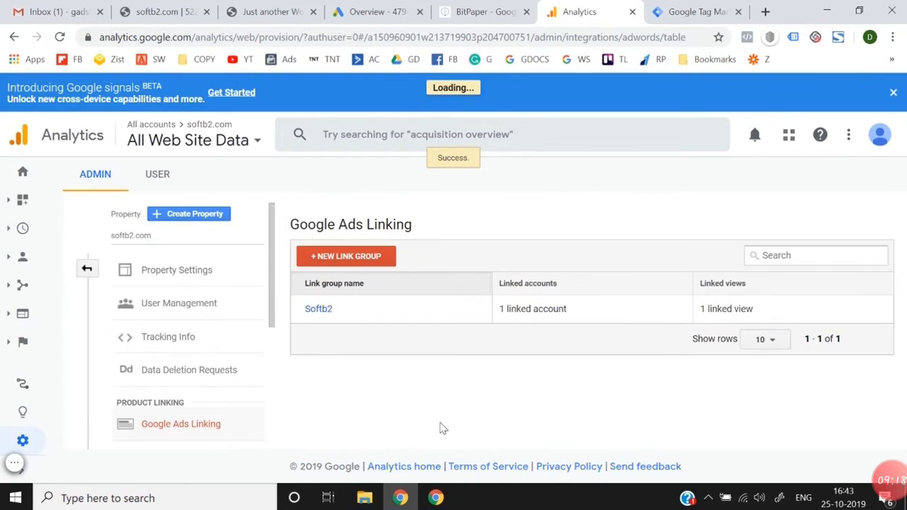
{"action": "left_click", "coordinate": [86, 271]}
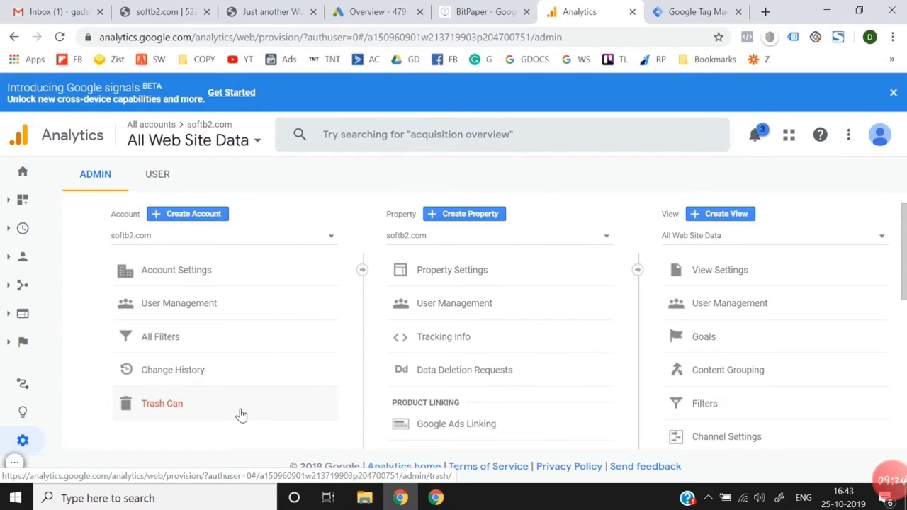
Step: Switch to the WordPress site and try loading softb2.com/wp-admin again
{"action": "left_click", "coordinate": [157, 11]}
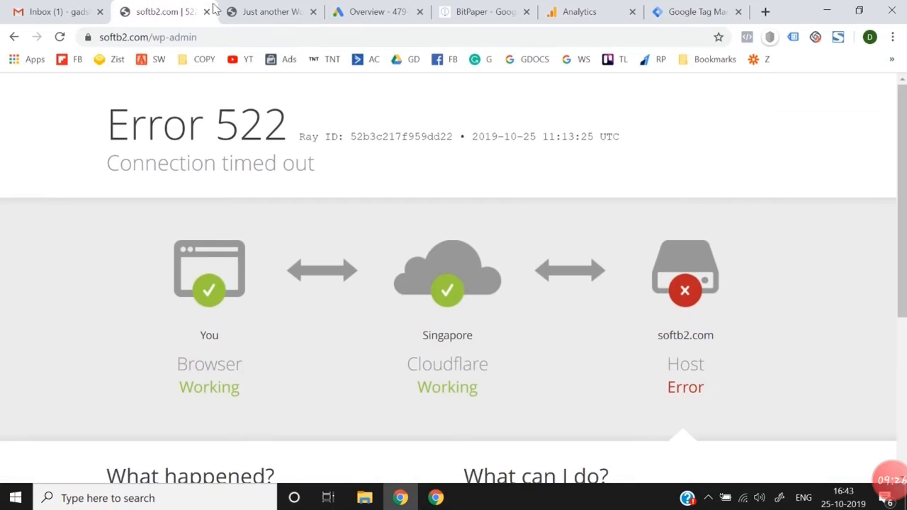
{"action": "left_click", "coordinate": [284, 29]}
{"action": "key", "text": "Return"}
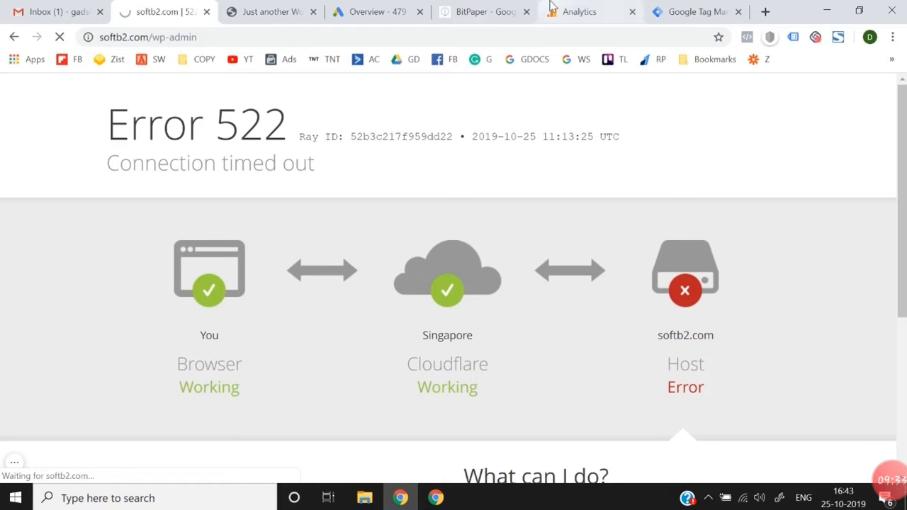
Step: Look over the Google Tag Manager workspace overview and return to the softb2.com/wp-admin page
{"action": "left_click", "coordinate": [570, 11]}
{"action": "left_click", "coordinate": [188, 6]}
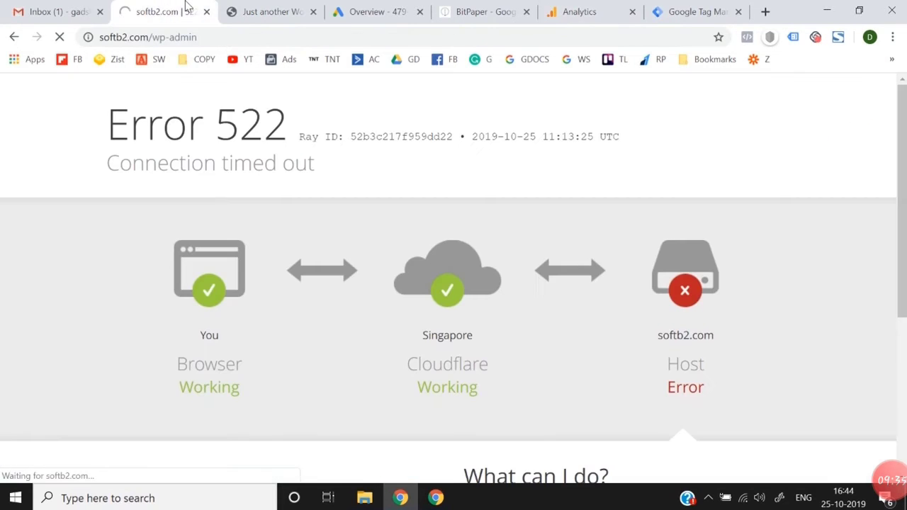
{"action": "left_click", "coordinate": [571, 11]}
{"action": "left_click", "coordinate": [680, 12]}
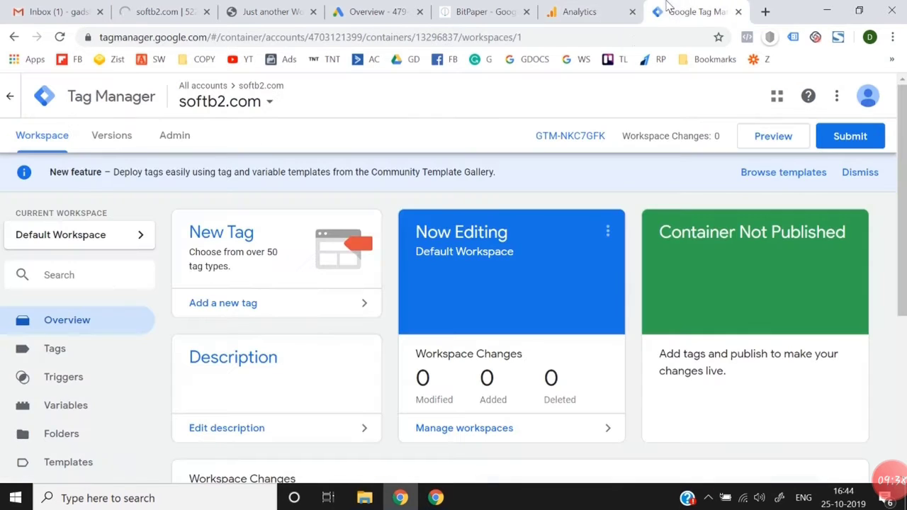
{"action": "scroll", "coordinate": [522, 301], "scroll_direction": "down", "scroll_amount": 3}
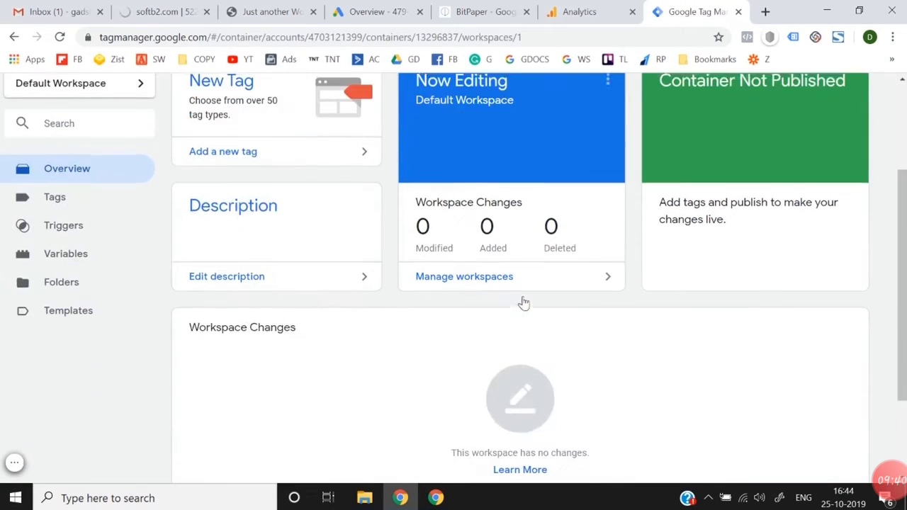
{"action": "scroll", "coordinate": [522, 300], "scroll_direction": "up", "scroll_amount": 3}
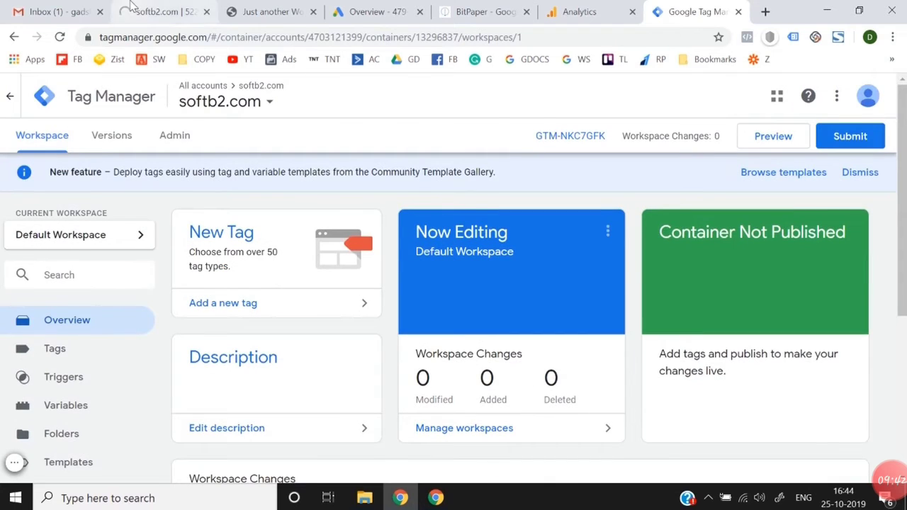
{"action": "left_click", "coordinate": [157, 12]}
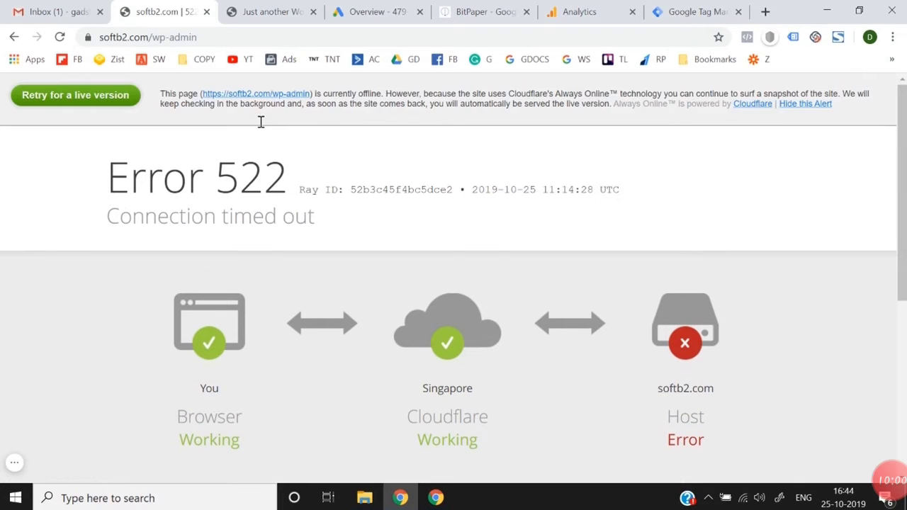
Step: Retry the live version of softb2.com/wp-admin and try loading the softb2.com home page instead
{"action": "left_click", "coordinate": [63, 94]}
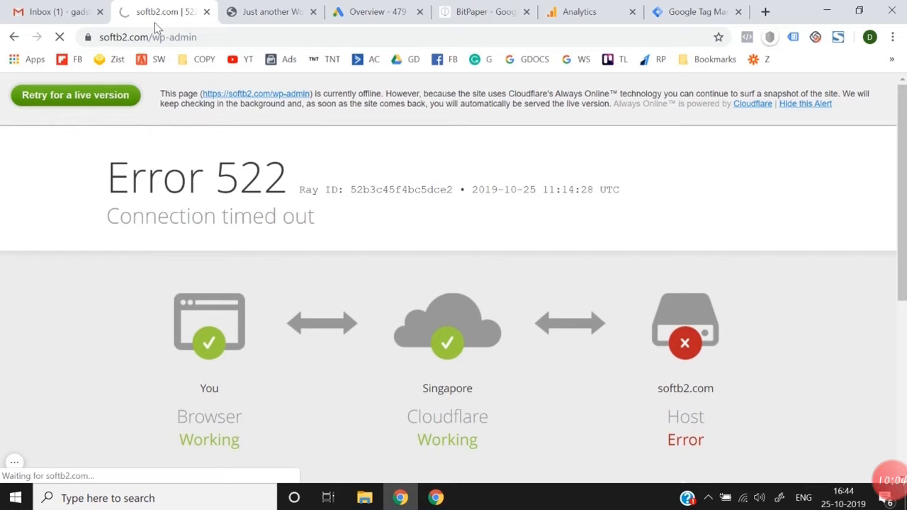
{"action": "left_click_drag", "start_coordinate": [152, 37], "coordinate": [243, 41]}
{"action": "key", "text": "BackSpace"}
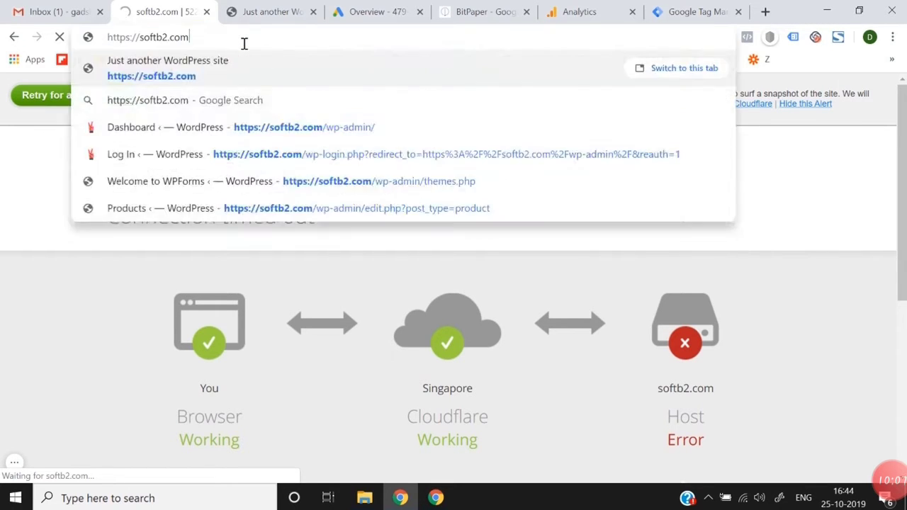
{"action": "key", "text": "Return"}
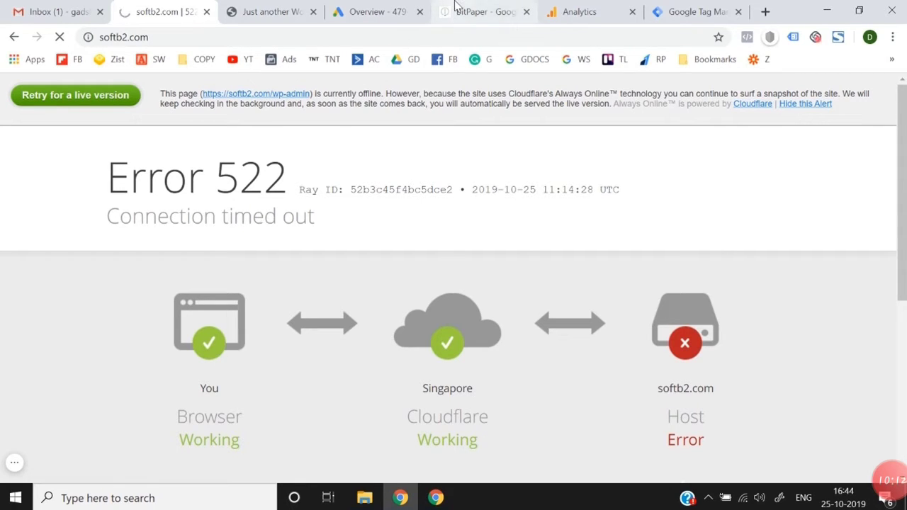
{"action": "left_click", "coordinate": [358, 10]}
{"action": "left_click", "coordinate": [595, 7]}
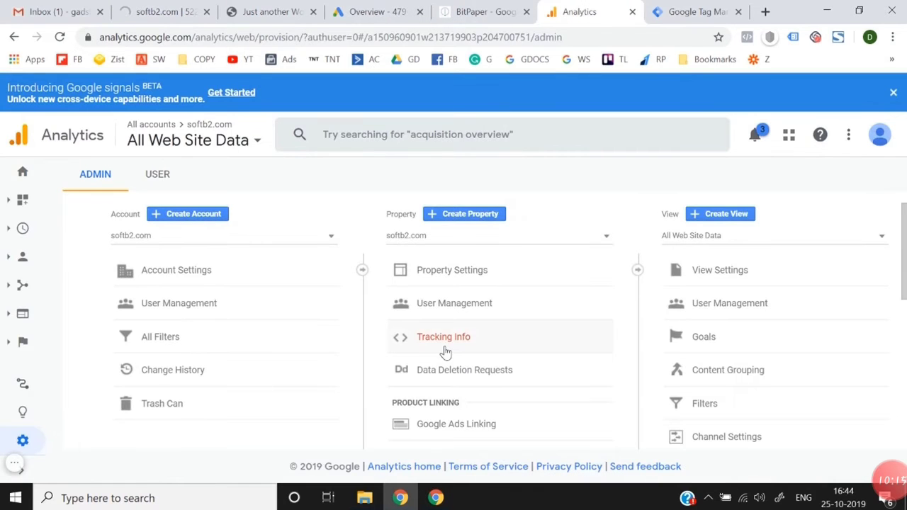
{"action": "scroll", "coordinate": [443, 349], "scroll_direction": "down", "scroll_amount": 5}
{"action": "scroll", "coordinate": [444, 352], "scroll_direction": "up", "scroll_amount": 5}
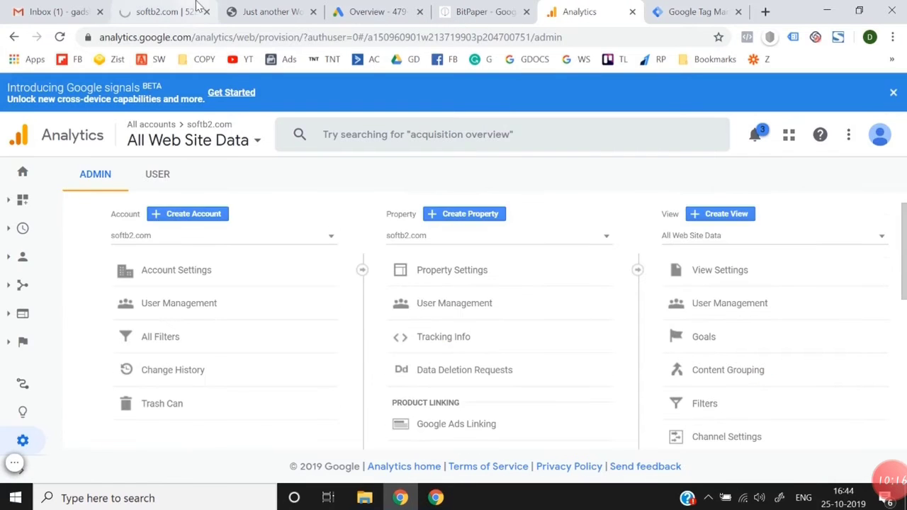
{"action": "left_click", "coordinate": [159, 11]}
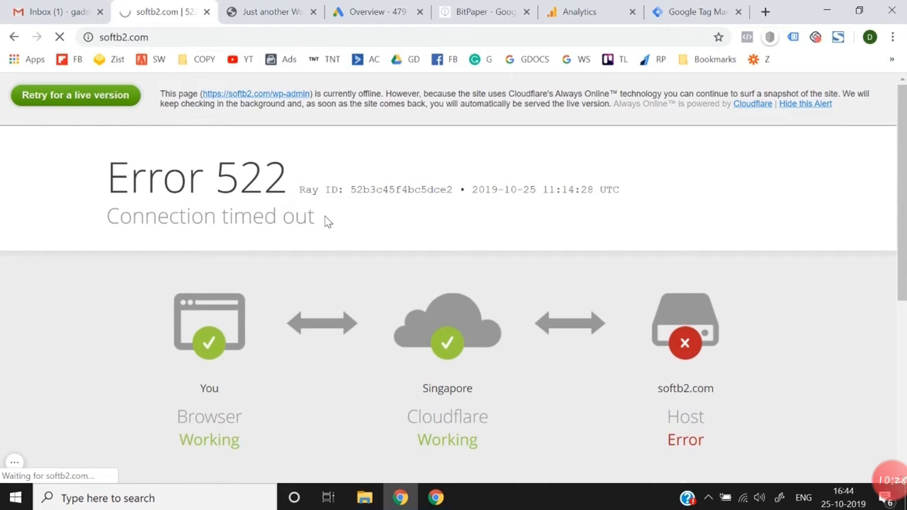
{"action": "left_click", "coordinate": [60, 11]}
{"action": "left_click", "coordinate": [200, 6]}
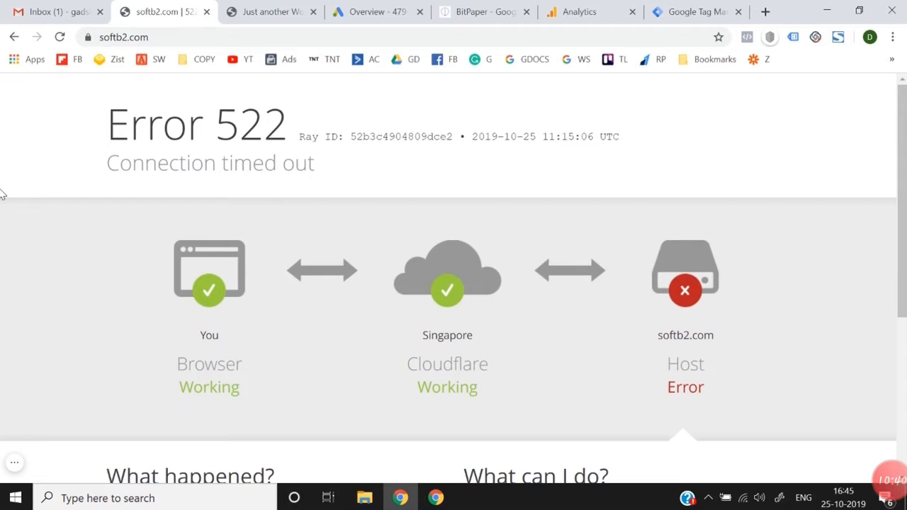
Step: Try reloading the softb2.com home page several times and request its live version again
{"action": "left_click", "coordinate": [200, 41]}
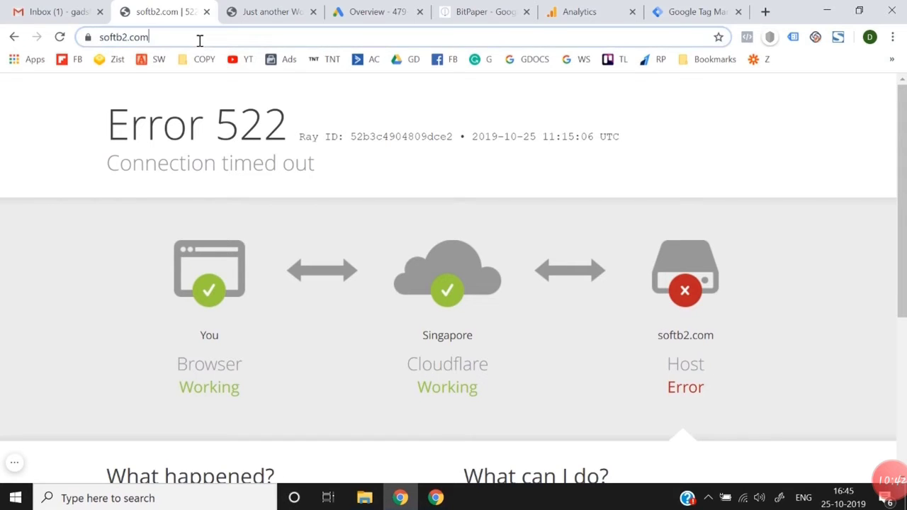
{"action": "key", "text": "Return"}
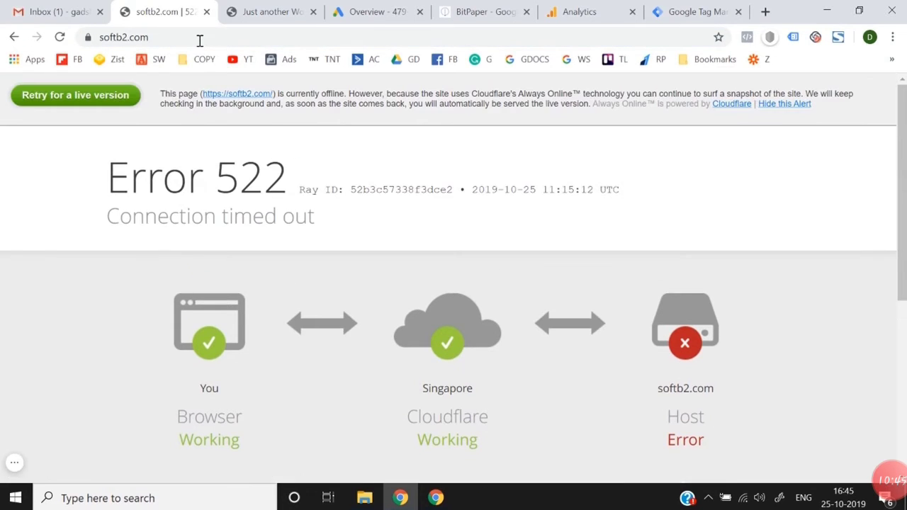
{"action": "left_click", "coordinate": [90, 96]}
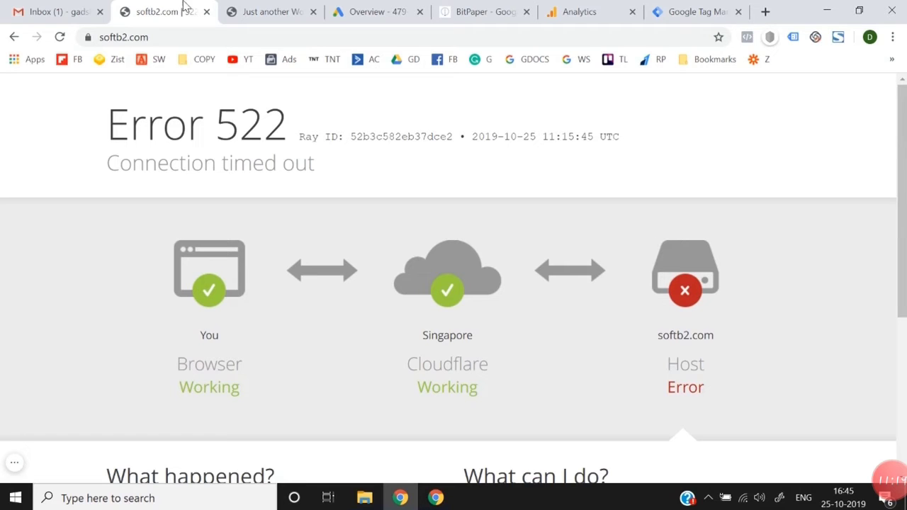
{"action": "left_click", "coordinate": [168, 37]}
{"action": "key", "text": "Return"}
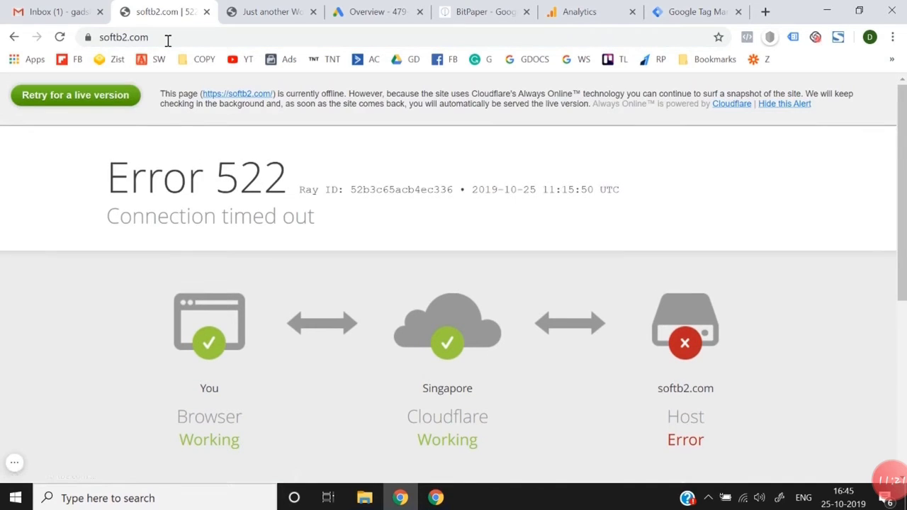
{"action": "left_click", "coordinate": [96, 96]}
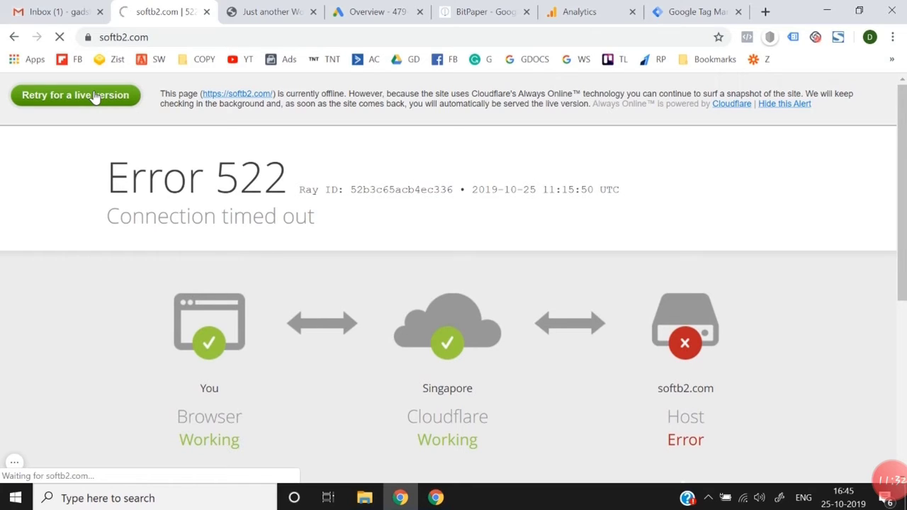
{"action": "left_click", "coordinate": [579, 11]}
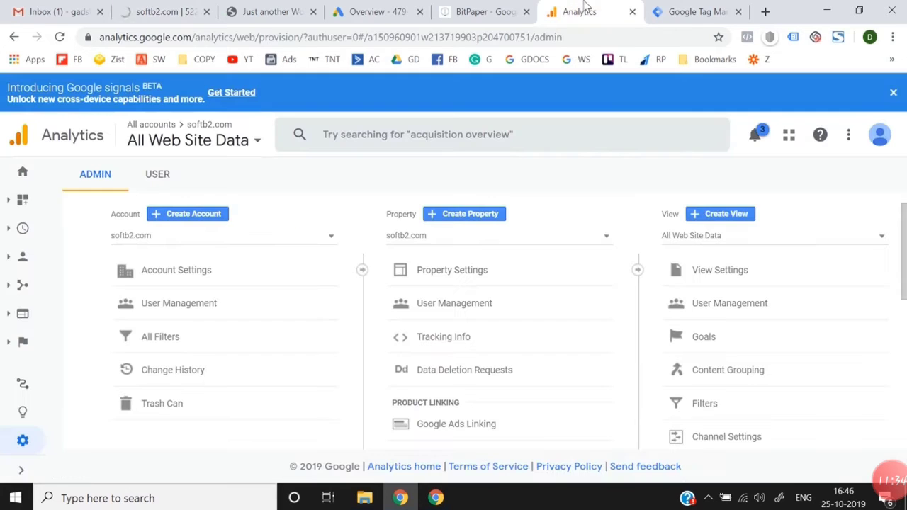
{"action": "left_click", "coordinate": [142, 6]}
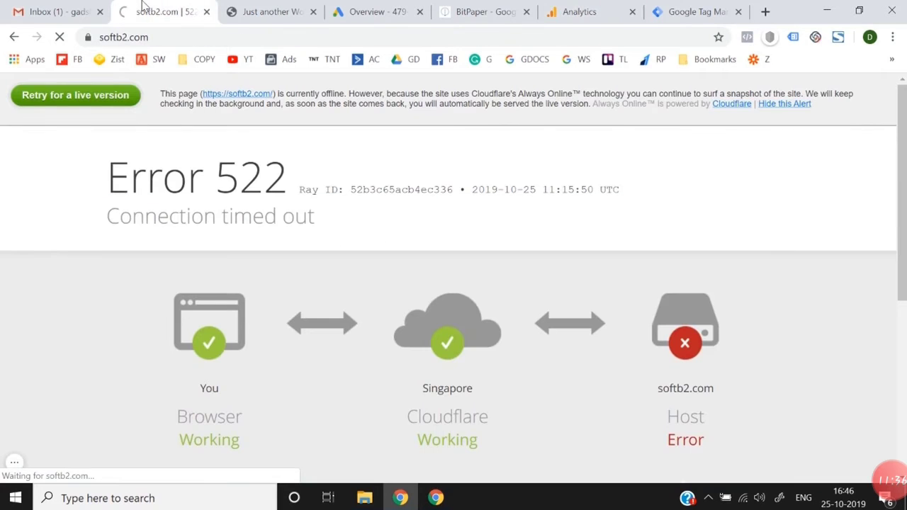
{"action": "left_click", "coordinate": [630, 7]}
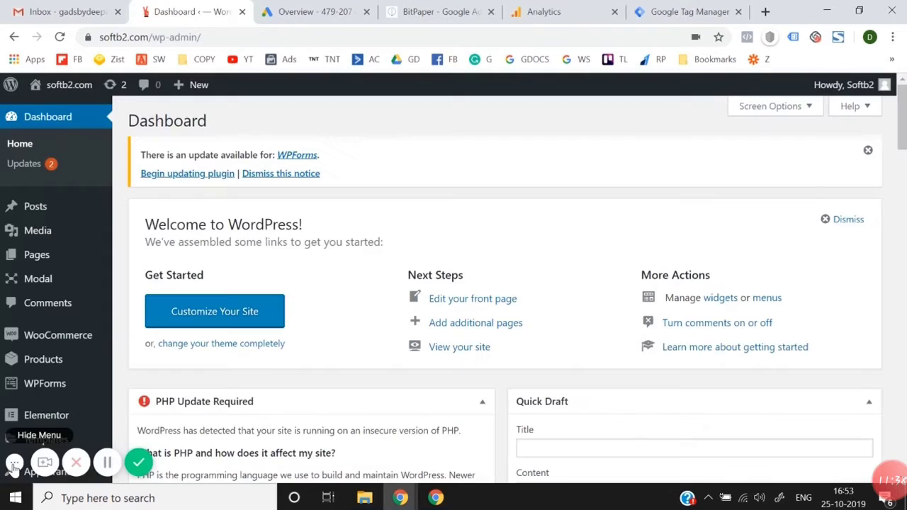
{"action": "left_click", "coordinate": [14, 462]}
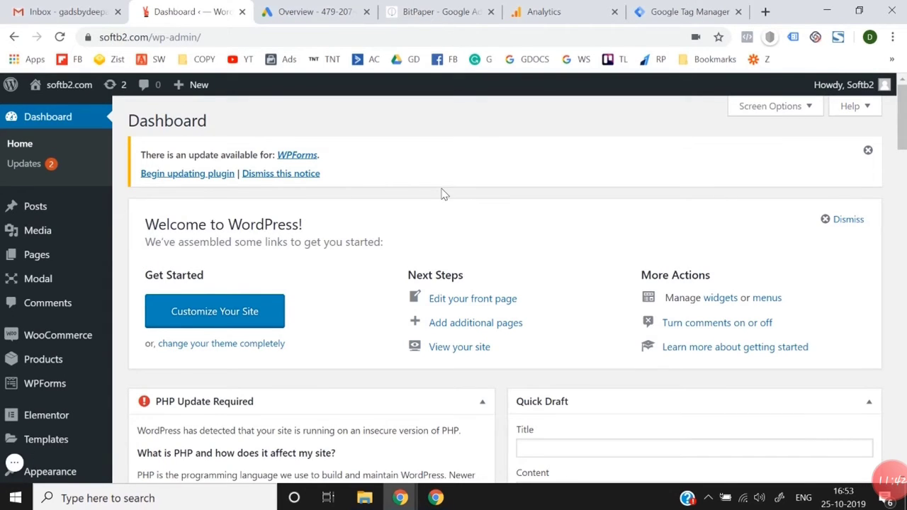
Step: Open the WordPress page for adding new plugins to the softb2.com site
{"action": "scroll", "coordinate": [29, 361], "scroll_direction": "down", "scroll_amount": 1}
{"action": "mouse_move", "coordinate": [60, 391]}
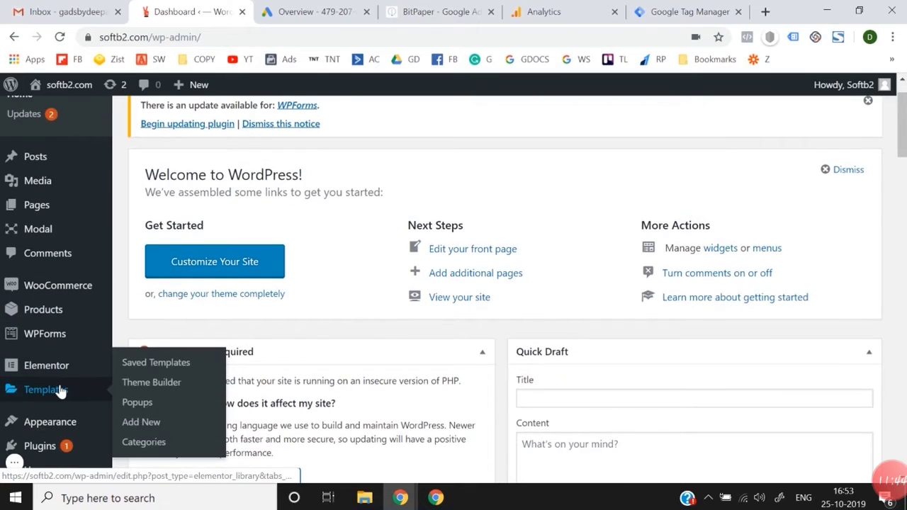
{"action": "mouse_move", "coordinate": [83, 315]}
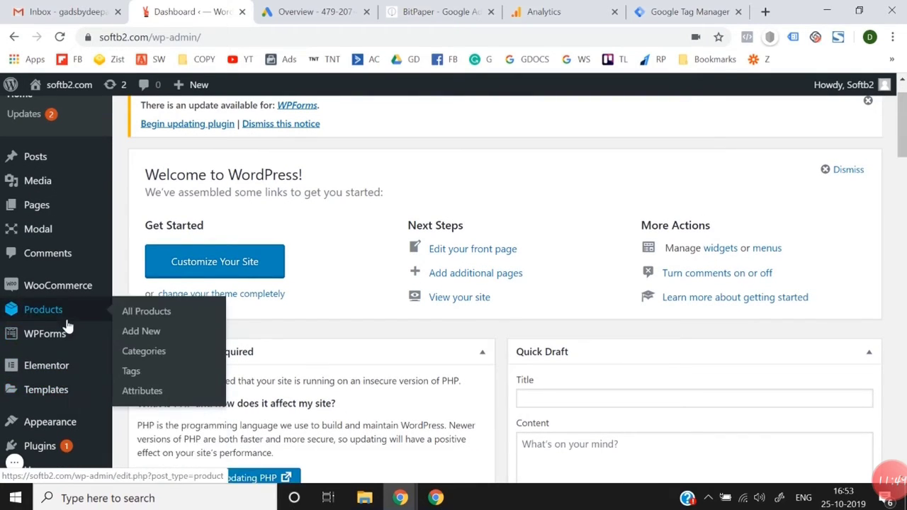
{"action": "scroll", "coordinate": [69, 325], "scroll_direction": "up", "scroll_amount": 1}
{"action": "scroll", "coordinate": [68, 324], "scroll_direction": "down", "scroll_amount": 3}
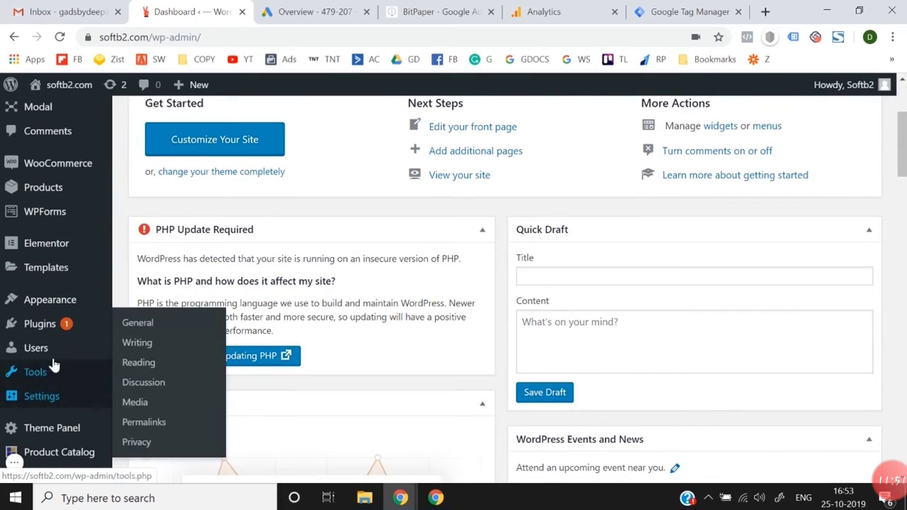
{"action": "mouse_move", "coordinate": [69, 329]}
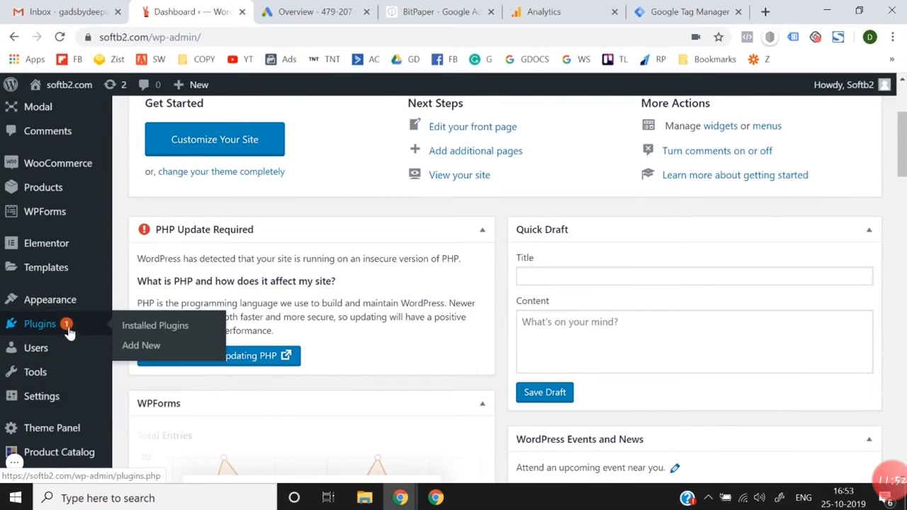
{"action": "left_click", "coordinate": [140, 347]}
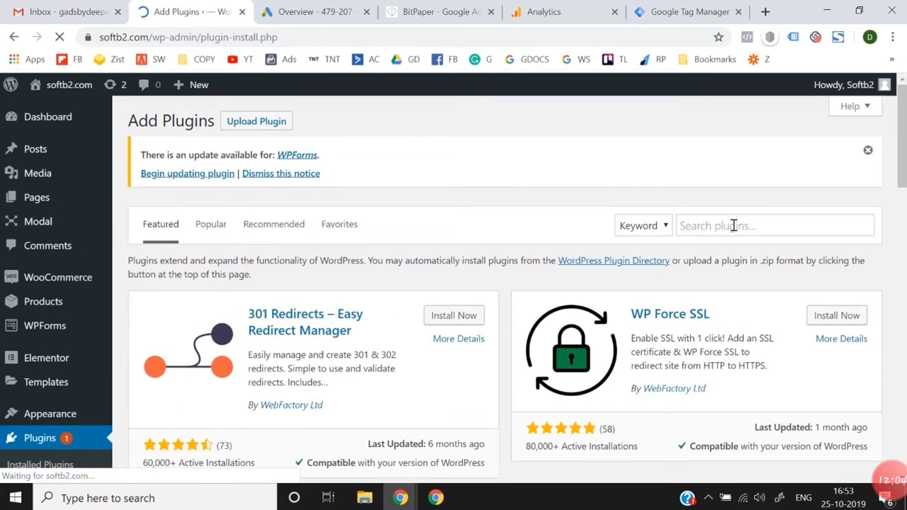
Step: Search the WordPress plugin directory for "google tag manager"
{"action": "left_click", "coordinate": [739, 222]}
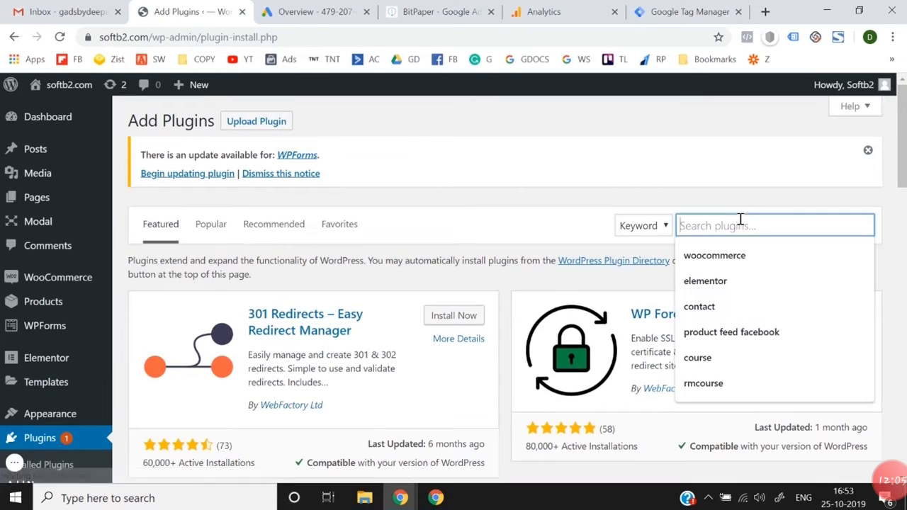
{"action": "type", "text": "google tag m"}
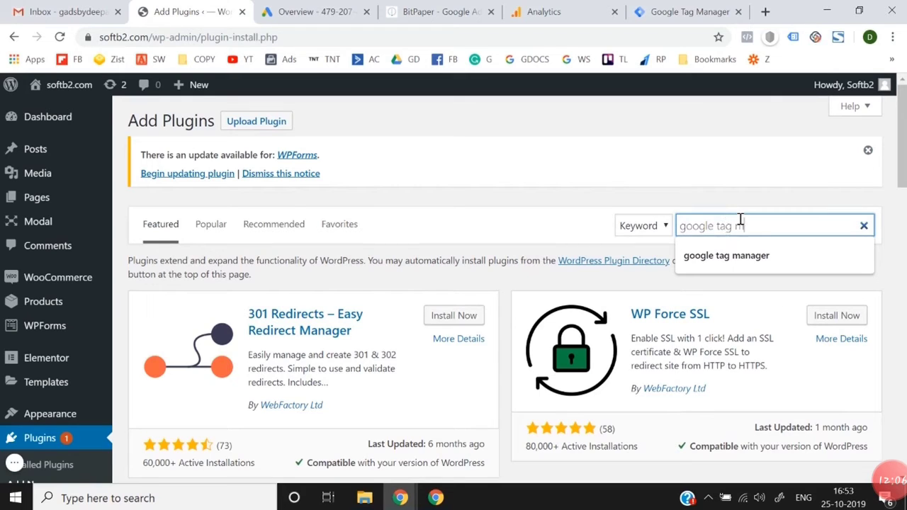
{"action": "type", "text": "anager"}
{"action": "key", "text": "Return"}
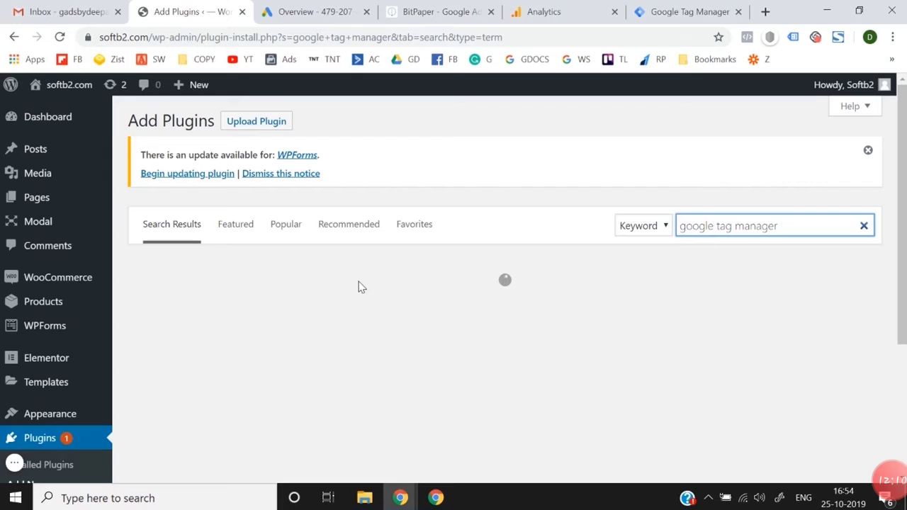
Step: Install and activate the Google Tag Manager for WordPress plugin
{"action": "scroll", "coordinate": [359, 286], "scroll_direction": "down", "scroll_amount": 1}
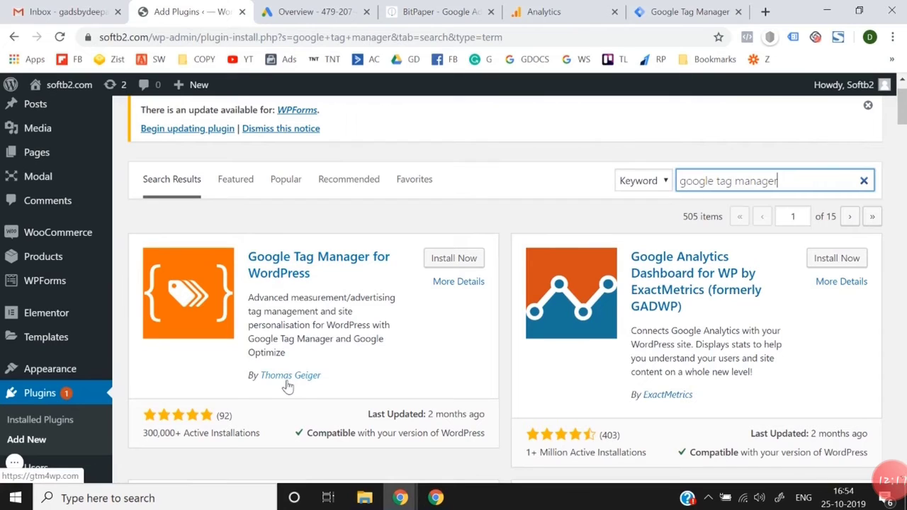
{"action": "left_click", "coordinate": [471, 259]}
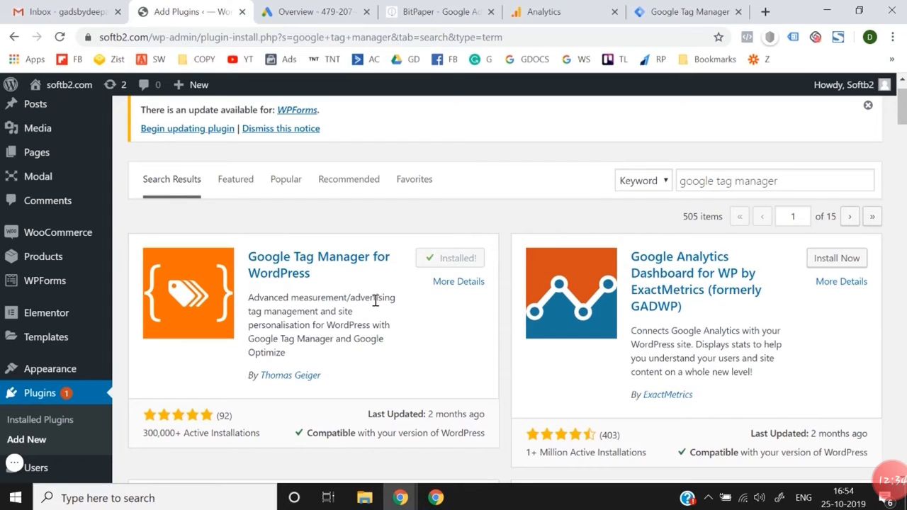
{"action": "left_click", "coordinate": [458, 260]}
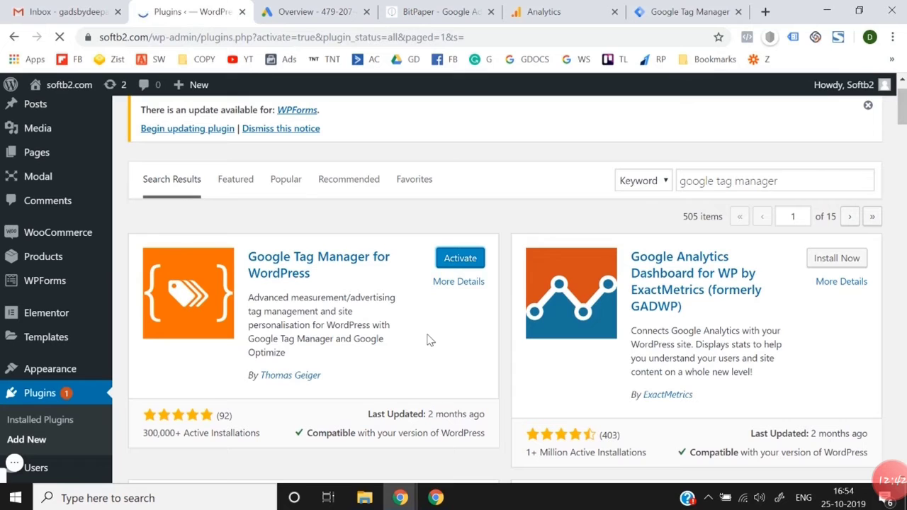
Step: Open the Google Tag Manager for WordPress settings from the GTM ID notice and go to the Google Tag Manager ID field
{"action": "scroll", "coordinate": [427, 340], "scroll_direction": "down", "scroll_amount": 4}
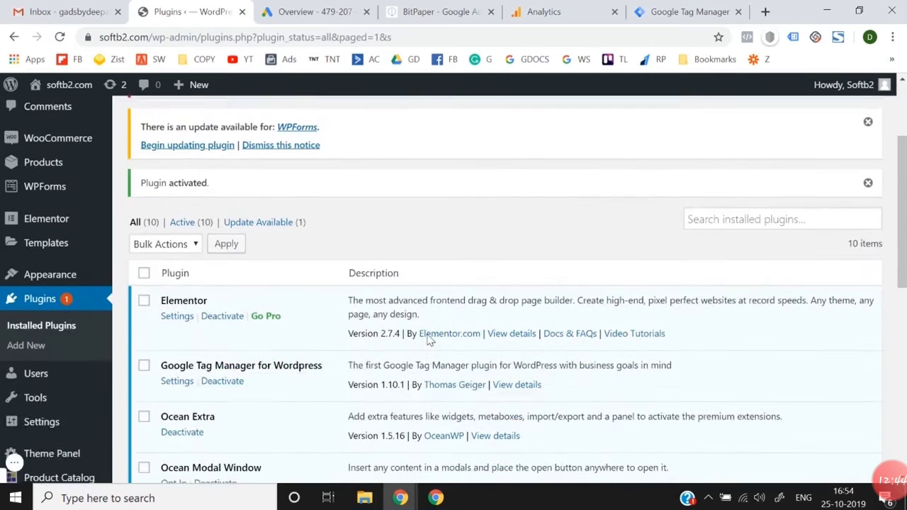
{"action": "scroll", "coordinate": [427, 340], "scroll_direction": "up", "scroll_amount": 4}
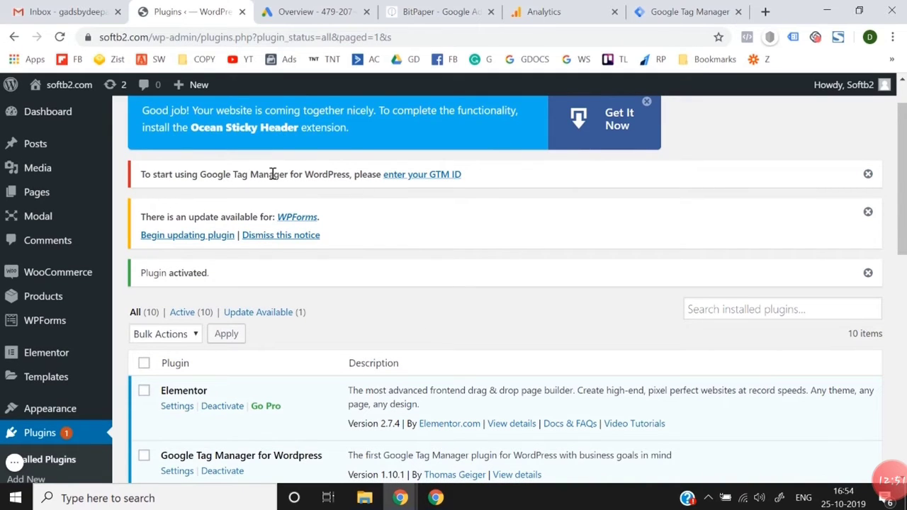
{"action": "left_click", "coordinate": [416, 179]}
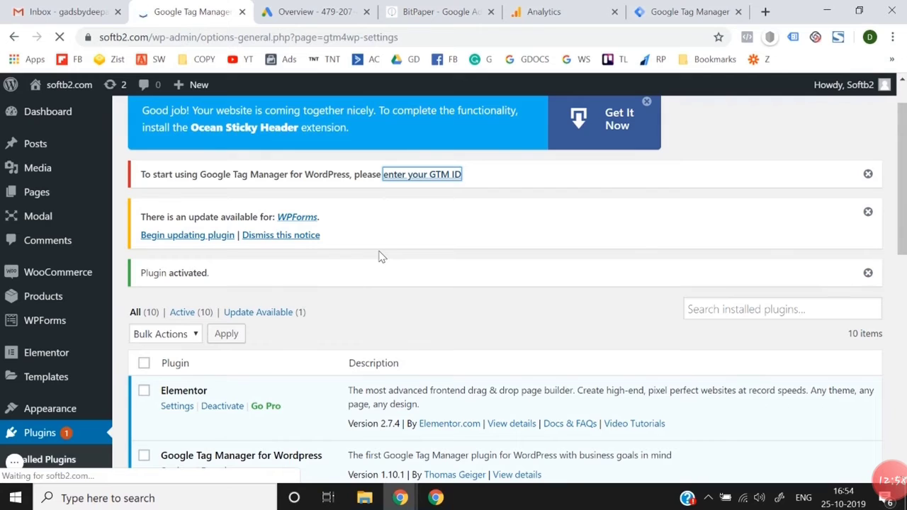
{"action": "scroll", "coordinate": [380, 258], "scroll_direction": "down", "scroll_amount": 1}
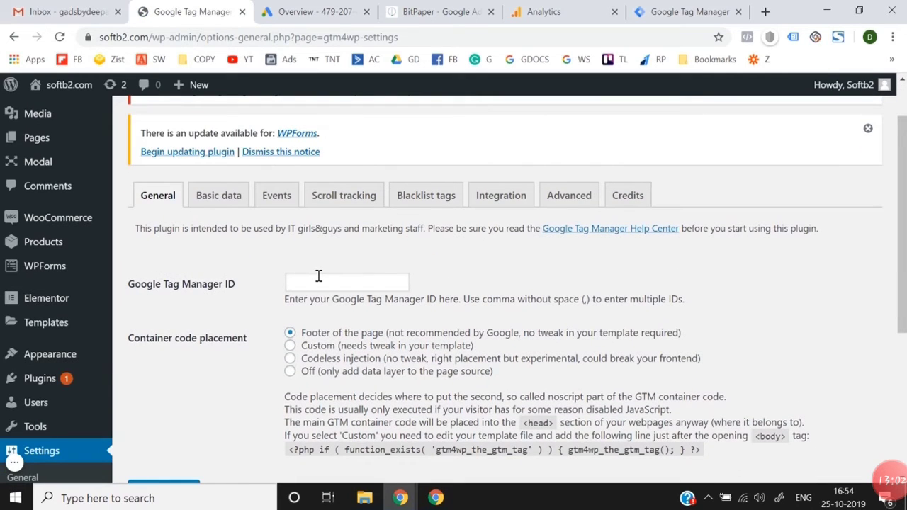
{"action": "left_click", "coordinate": [318, 276]}
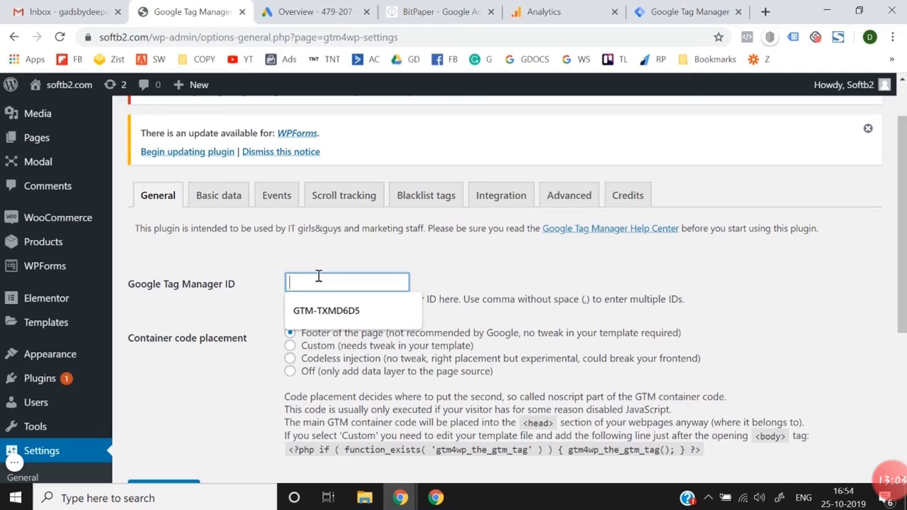
Step: Copy the softb2.com container ID from Tag Manager into the WordPress plugin's Google Tag Manager ID field
{"action": "left_click", "coordinate": [691, 11]}
{"action": "left_click_drag", "start_coordinate": [528, 146], "coordinate": [580, 142]}
{"action": "right_click", "coordinate": [585, 138]}
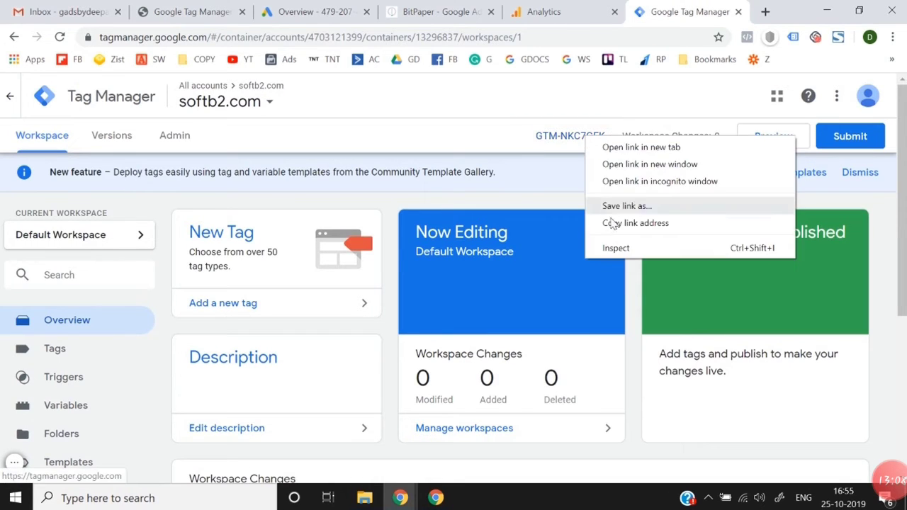
{"action": "left_click", "coordinate": [542, 125]}
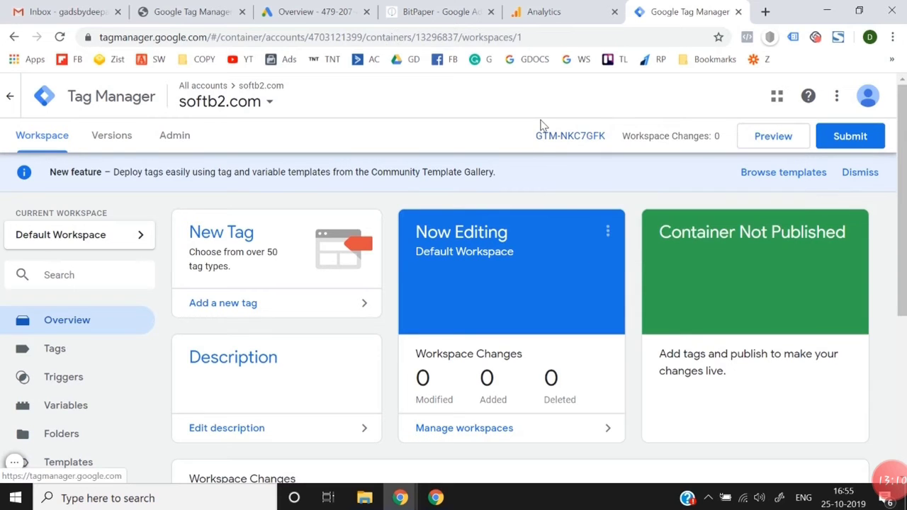
{"action": "left_click_drag", "start_coordinate": [536, 126], "coordinate": [607, 142]}
{"action": "key", "text": "ctrl+c"}
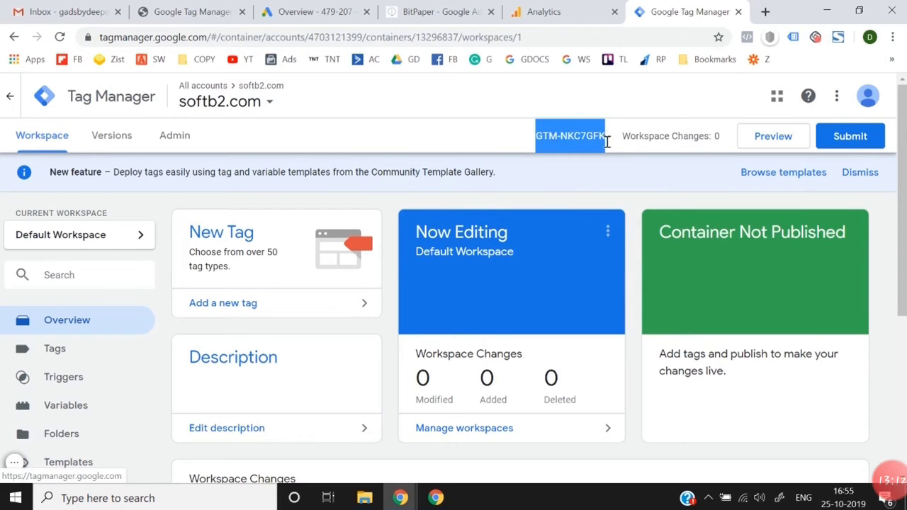
{"action": "key", "text": "ctrl+2"}
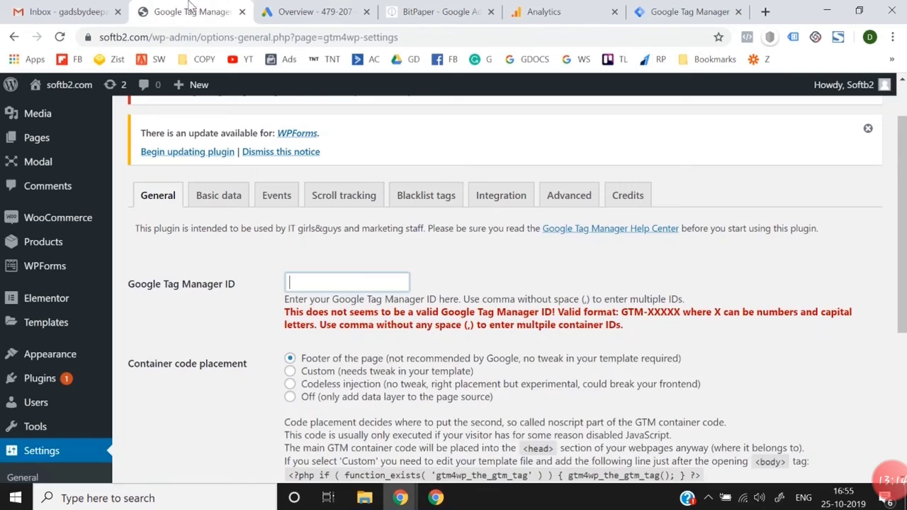
{"action": "left_click", "coordinate": [325, 282]}
{"action": "key", "text": "ctrl+v"}
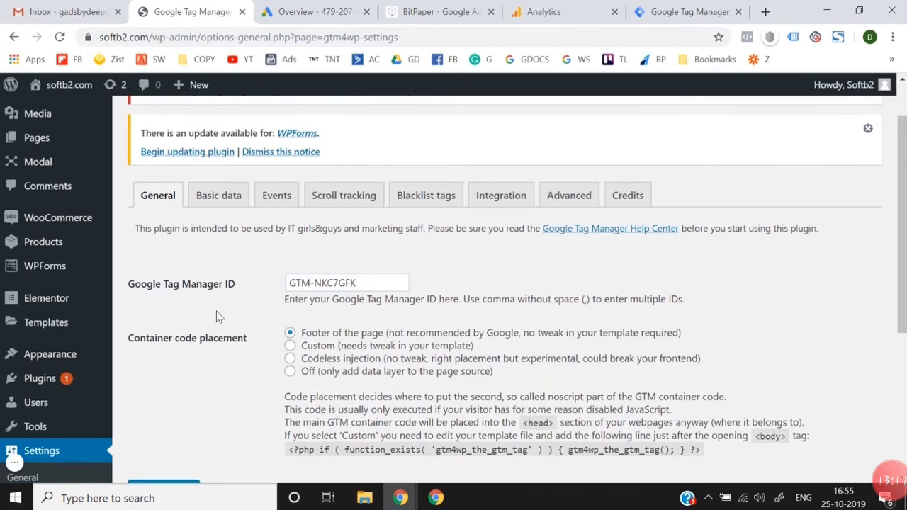
Step: Set the container code placement to Codeless injection and save the plugin settings
{"action": "scroll", "coordinate": [216, 311], "scroll_direction": "down", "scroll_amount": 2}
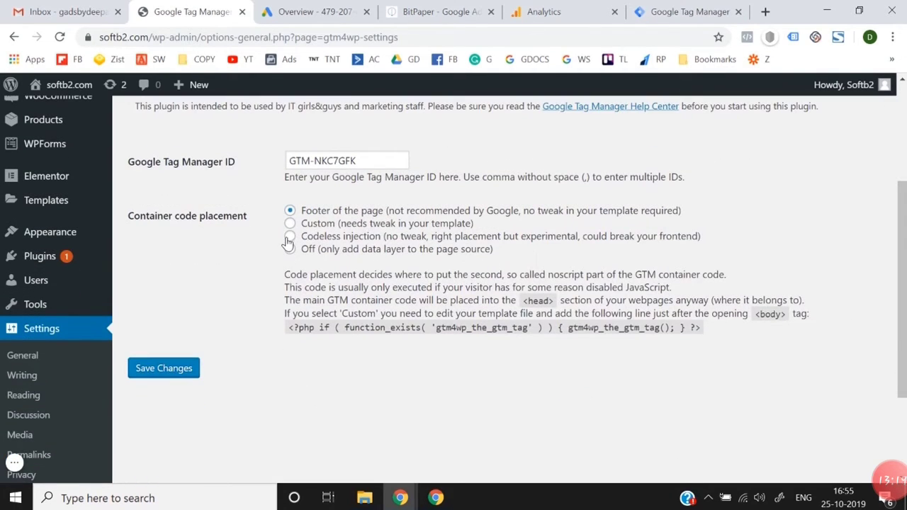
{"action": "left_click", "coordinate": [290, 237]}
{"action": "left_click", "coordinate": [158, 377]}
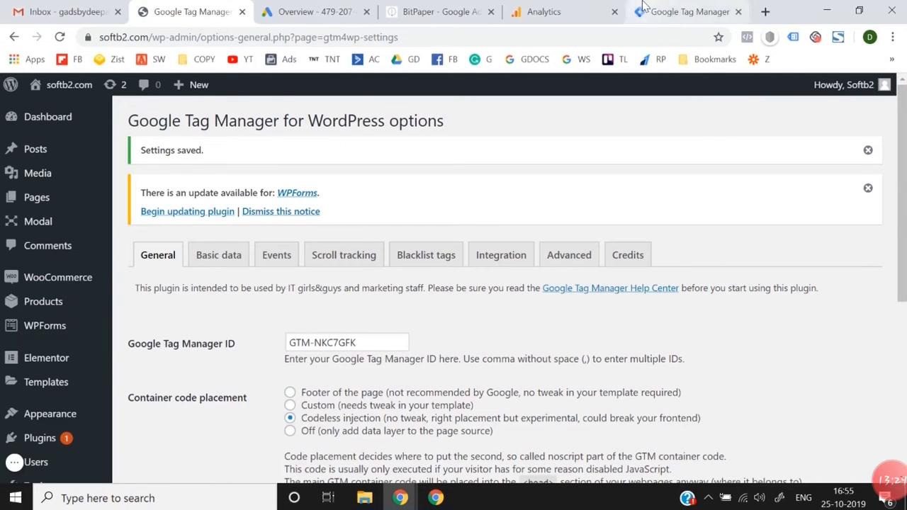
Step: Open the live softb2.com site from the WordPress dashboard in a separate browser tab
{"action": "mouse_move", "coordinate": [57, 89]}
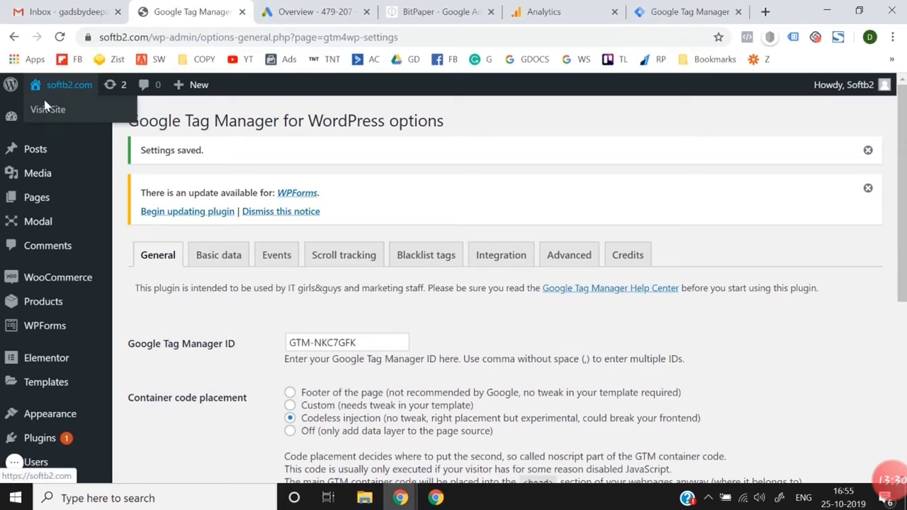
{"action": "right_click", "coordinate": [46, 115]}
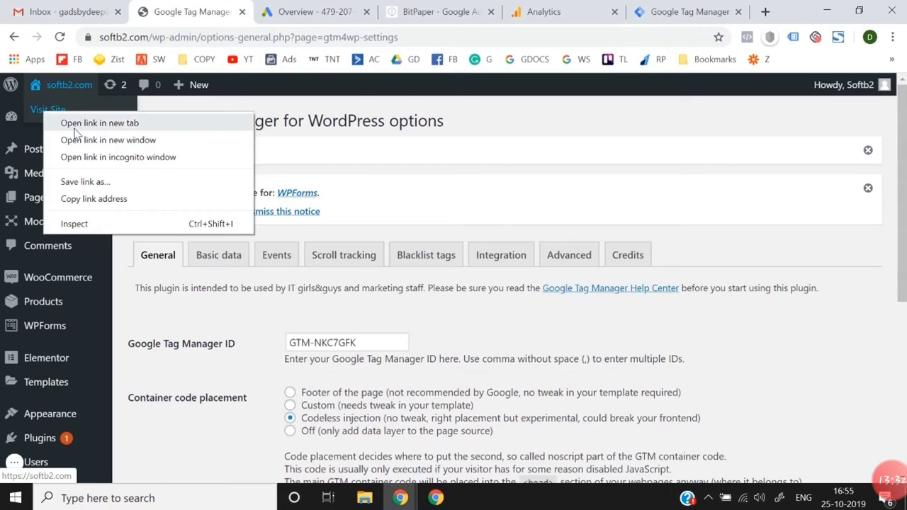
{"action": "left_click", "coordinate": [76, 123]}
{"action": "left_click", "coordinate": [287, 8]}
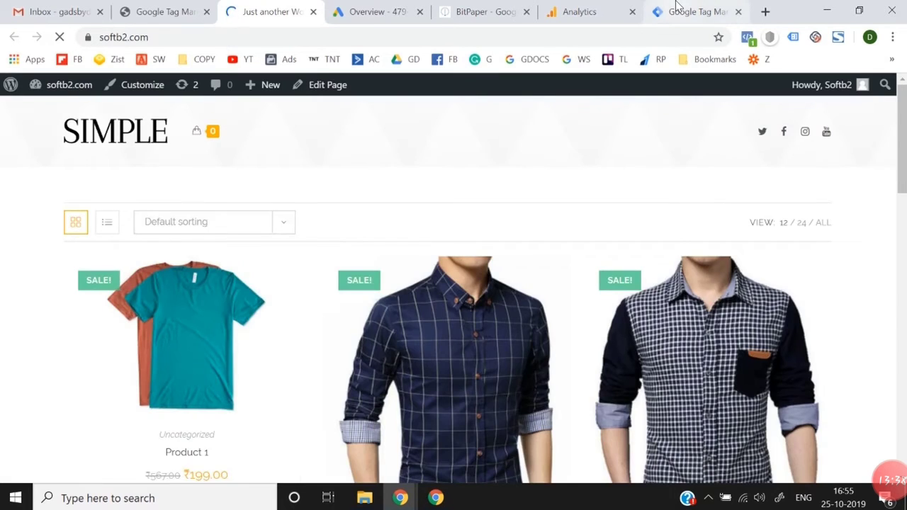
Step: Submit and publish the softb2.com container in Tag Manager without a version name or description
{"action": "left_click", "coordinate": [677, 10]}
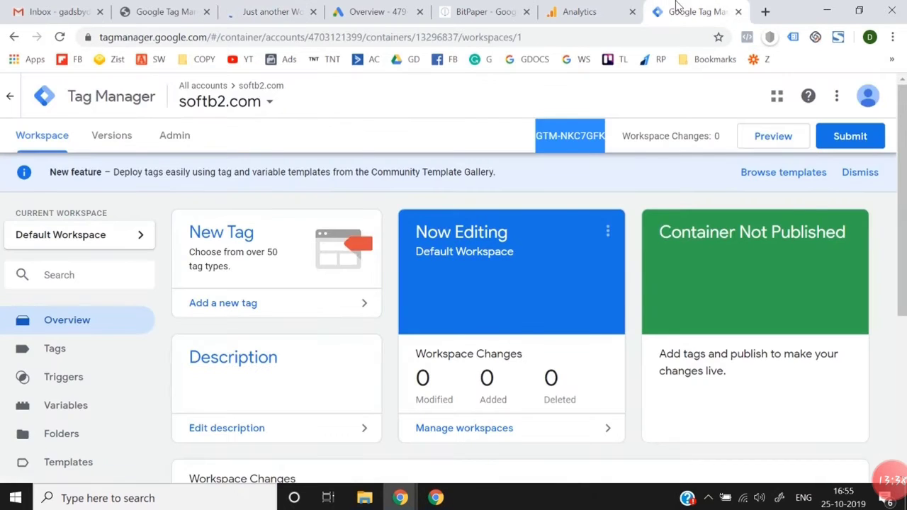
{"action": "left_click", "coordinate": [858, 138]}
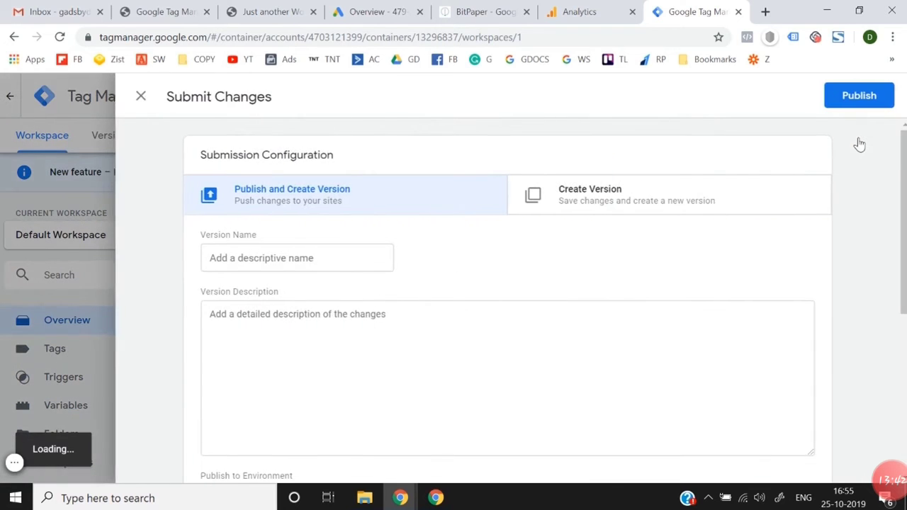
{"action": "left_click", "coordinate": [860, 99]}
{"action": "left_click", "coordinate": [647, 454]}
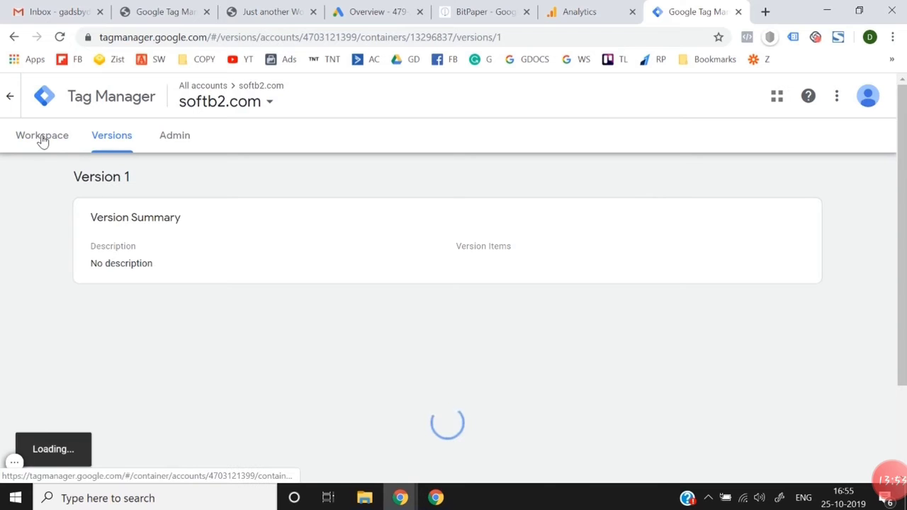
Step: Return to the container's workspace overview and dismiss the new feature notice about the Community Template Gallery
{"action": "left_click", "coordinate": [42, 138]}
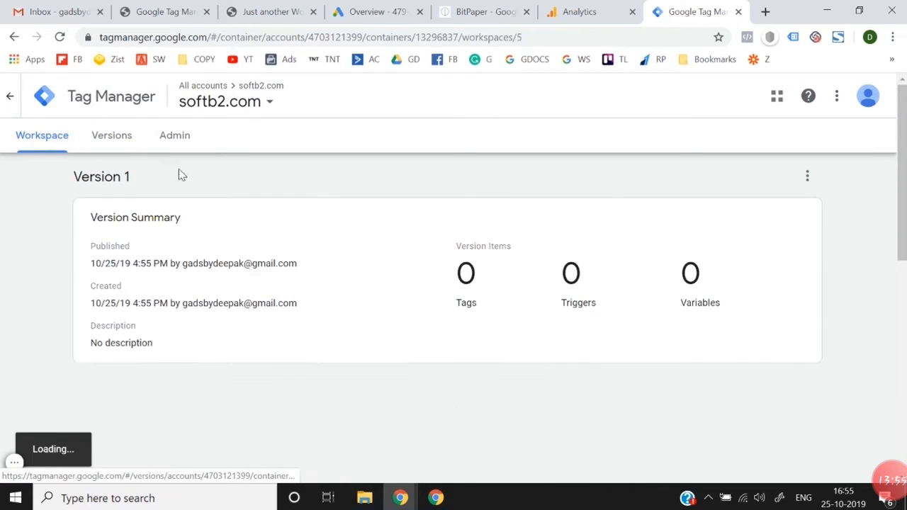
{"action": "scroll", "coordinate": [297, 229], "scroll_direction": "down", "scroll_amount": 1}
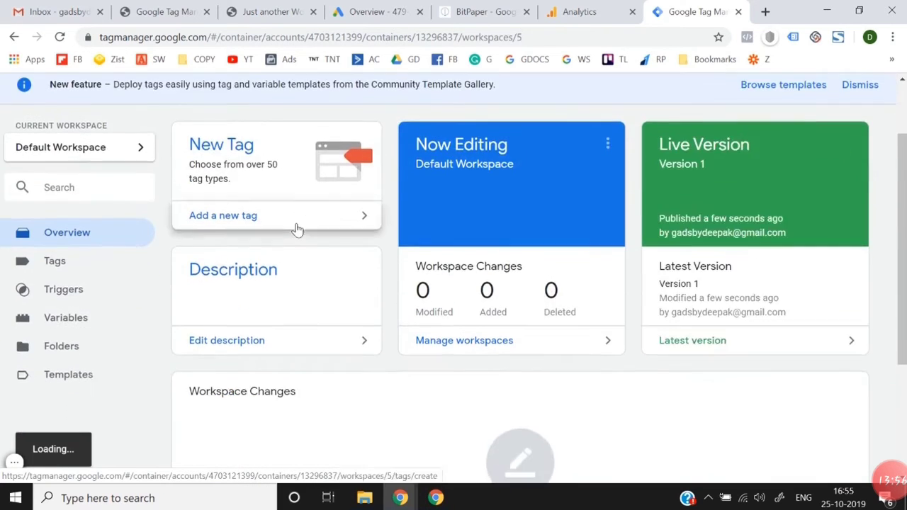
{"action": "scroll", "coordinate": [298, 229], "scroll_direction": "up", "scroll_amount": 1}
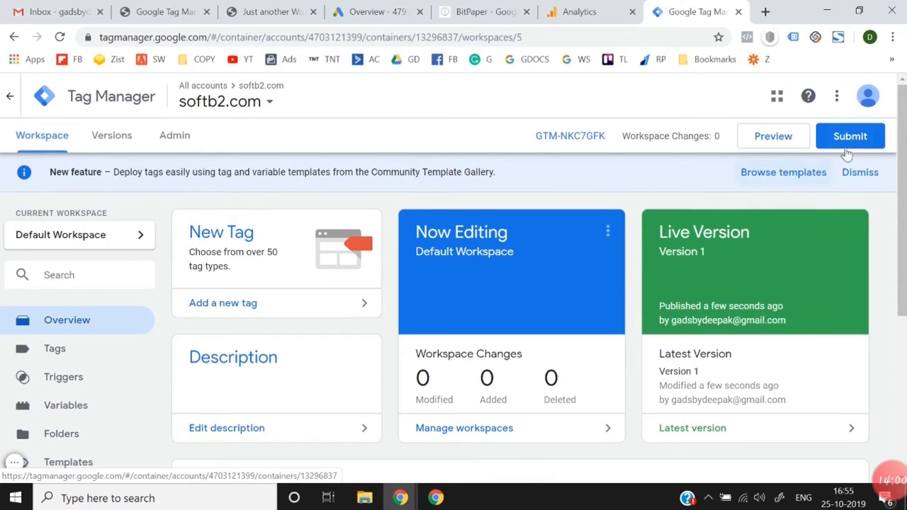
{"action": "left_click", "coordinate": [864, 172]}
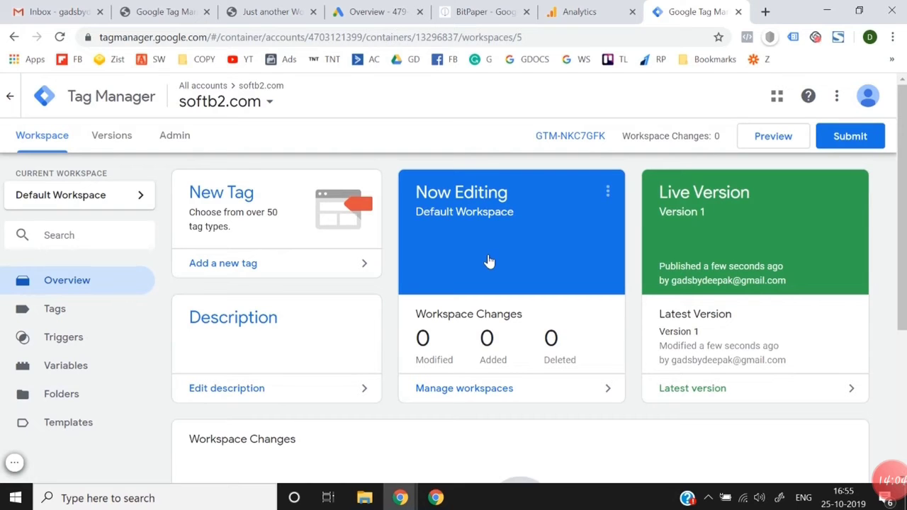
Step: Create a tag named "Google Analytics" with the tag type Google Analytics: Universal Analytics
{"action": "left_click", "coordinate": [281, 269]}
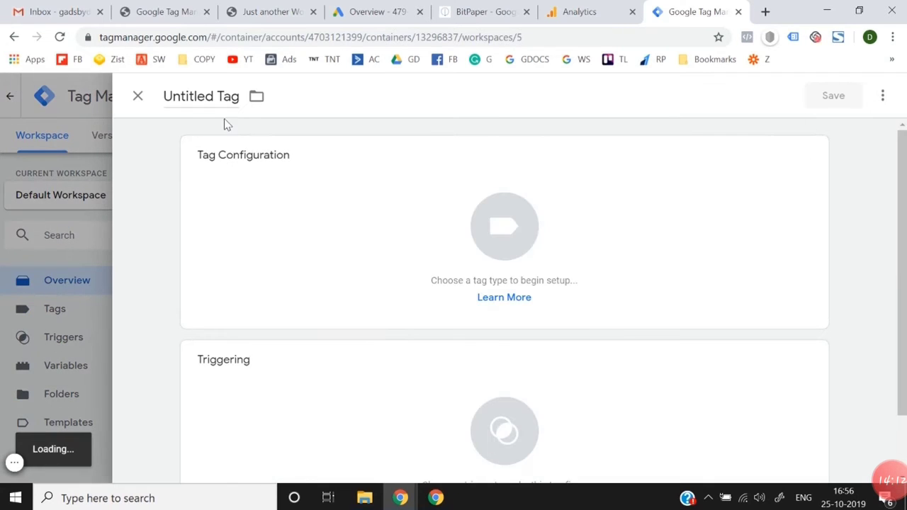
{"action": "left_click", "coordinate": [209, 108]}
{"action": "type", "text": "Googl"}
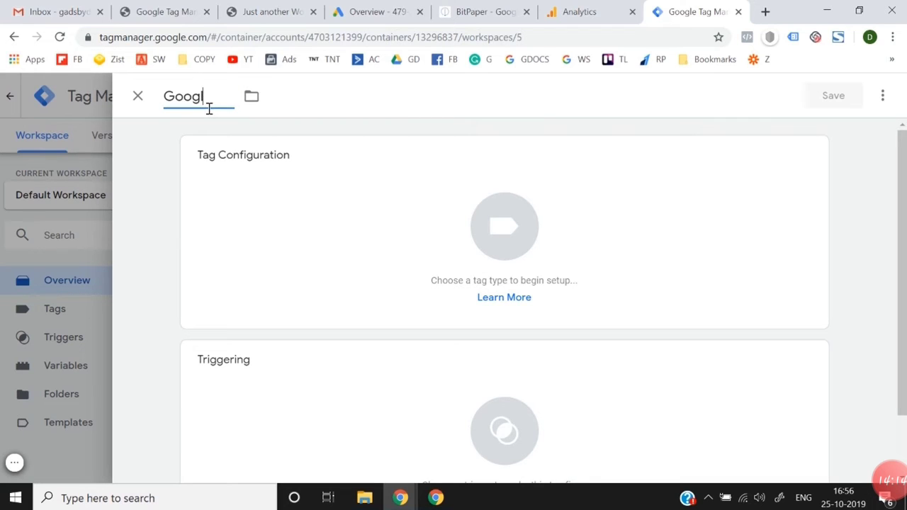
{"action": "type", "text": "e Analytics"}
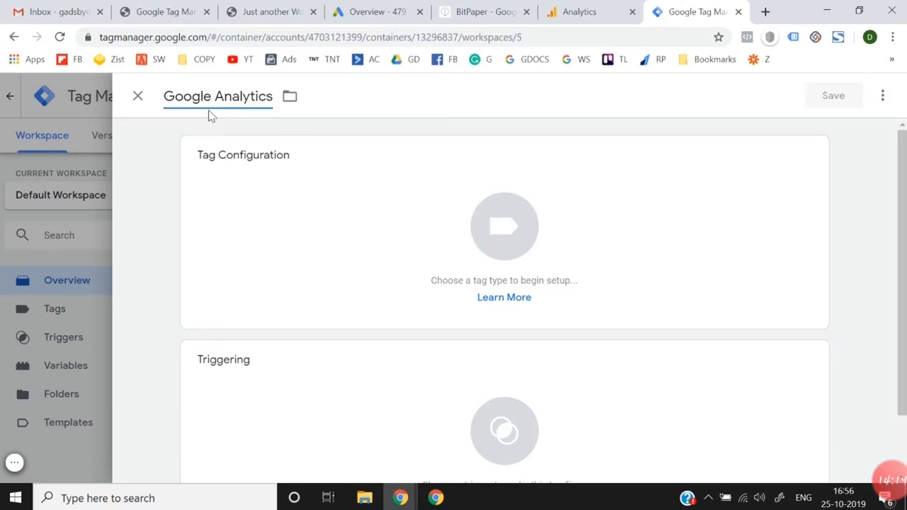
{"action": "left_click", "coordinate": [518, 203]}
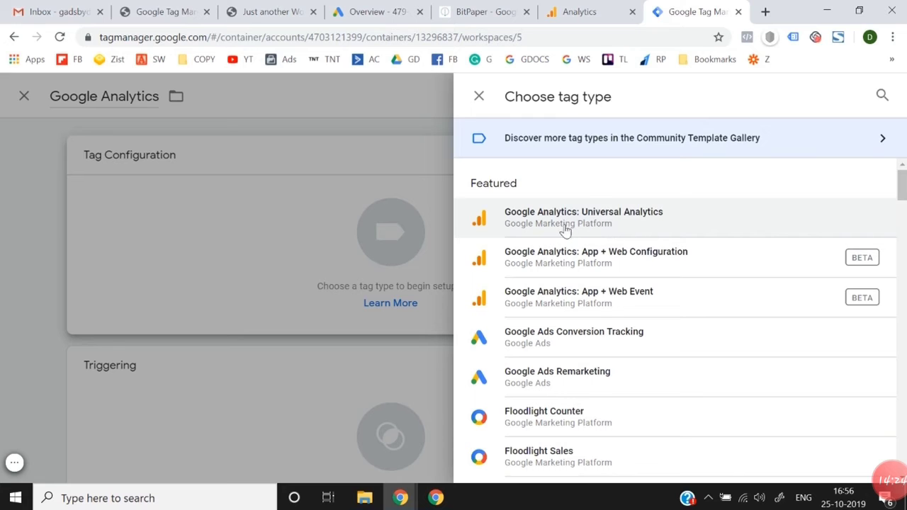
{"action": "left_click", "coordinate": [601, 231]}
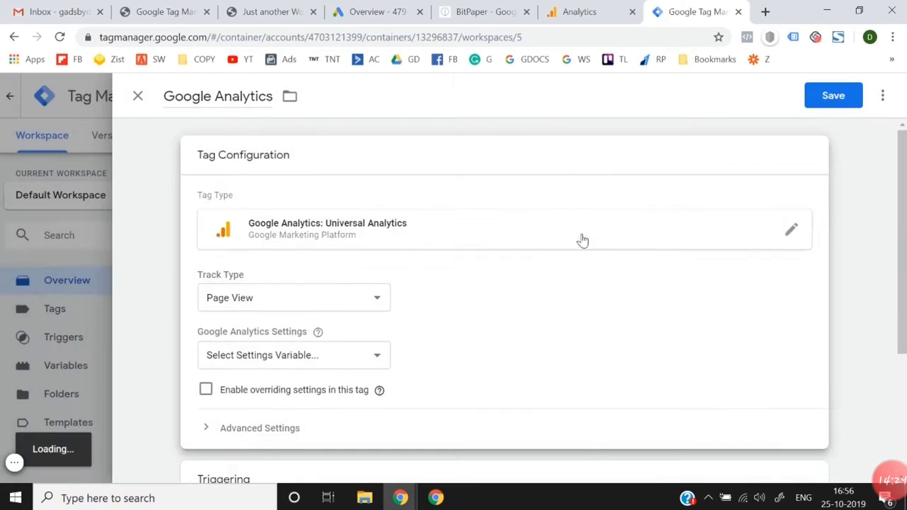
Step: Start a new Google Analytics Settings variable for the tag, name it "Google Analytics", and go to its Tracking ID field
{"action": "scroll", "coordinate": [486, 302], "scroll_direction": "down", "scroll_amount": 1}
{"action": "scroll", "coordinate": [380, 314], "scroll_direction": "down", "scroll_amount": 1}
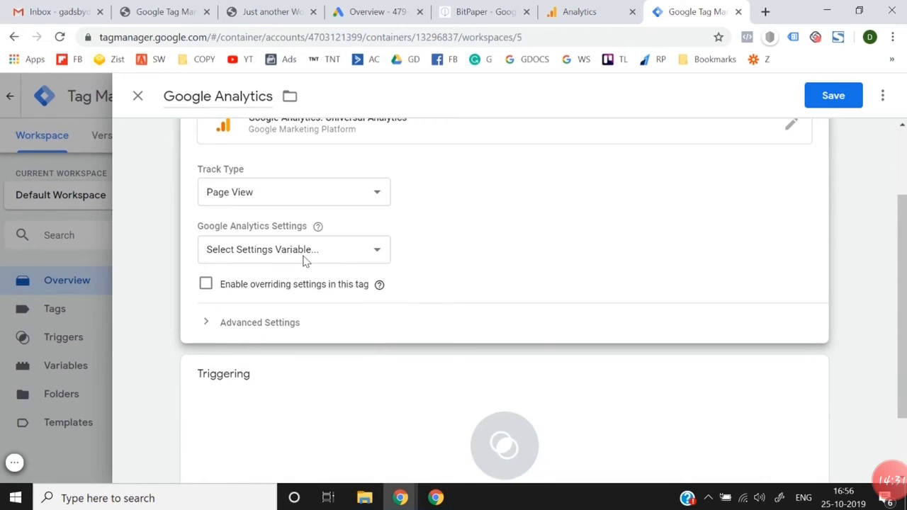
{"action": "mouse_move", "coordinate": [281, 249]}
{"action": "left_click", "coordinate": [265, 255]}
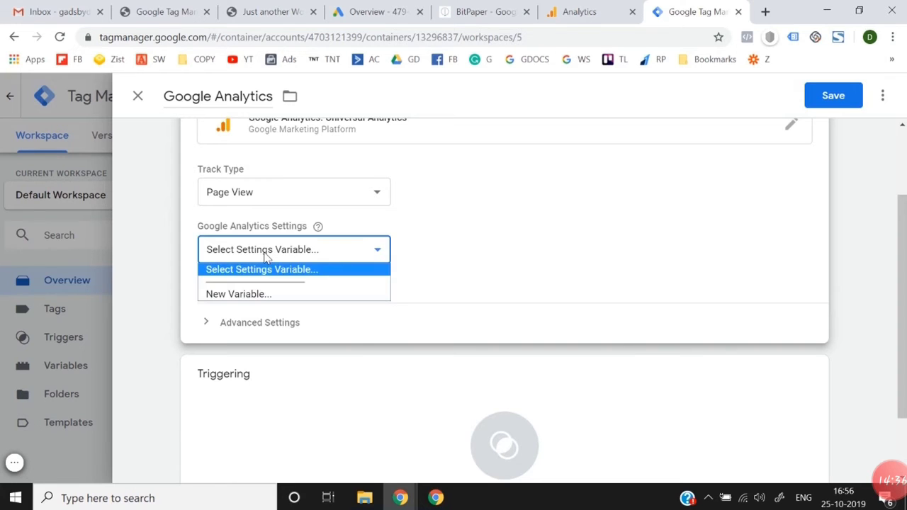
{"action": "left_click", "coordinate": [259, 295]}
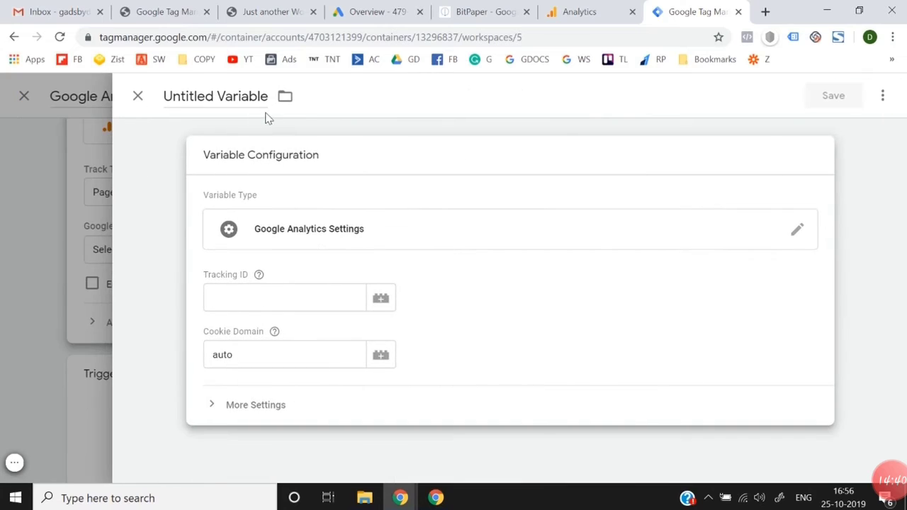
{"action": "left_click", "coordinate": [245, 96]}
{"action": "type", "text": "Go"}
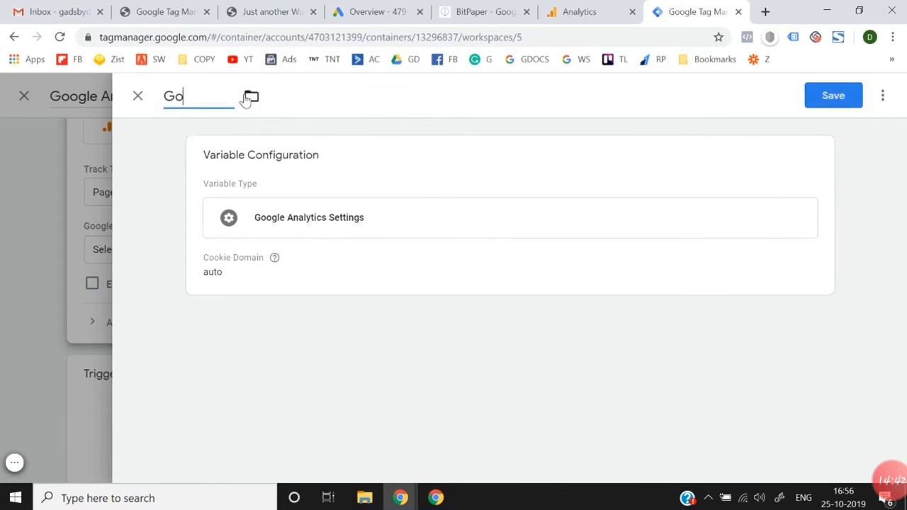
{"action": "type", "text": "ogle Anal"}
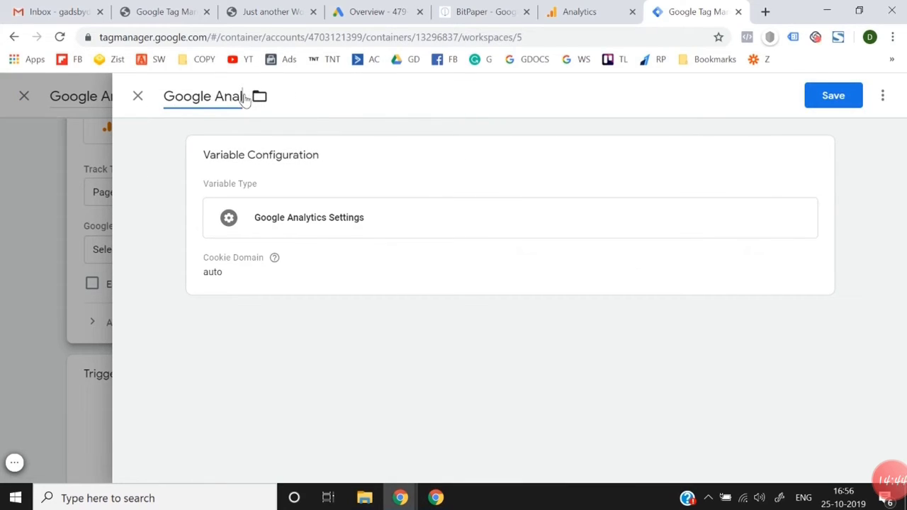
{"action": "type", "text": "ytics"}
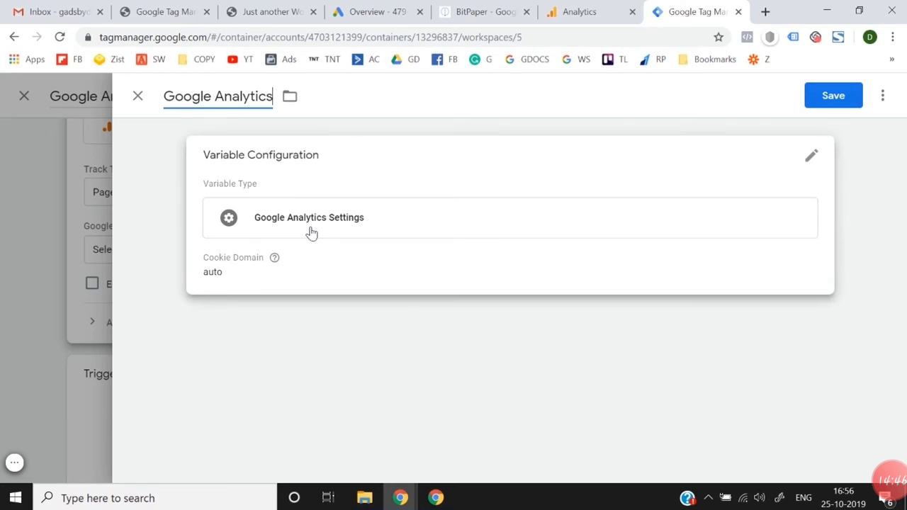
{"action": "left_click", "coordinate": [340, 238]}
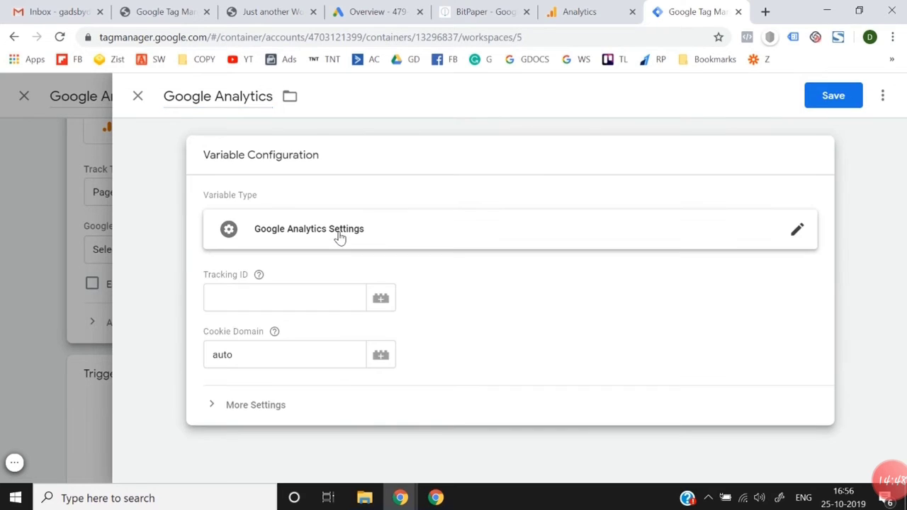
{"action": "left_click", "coordinate": [265, 296]}
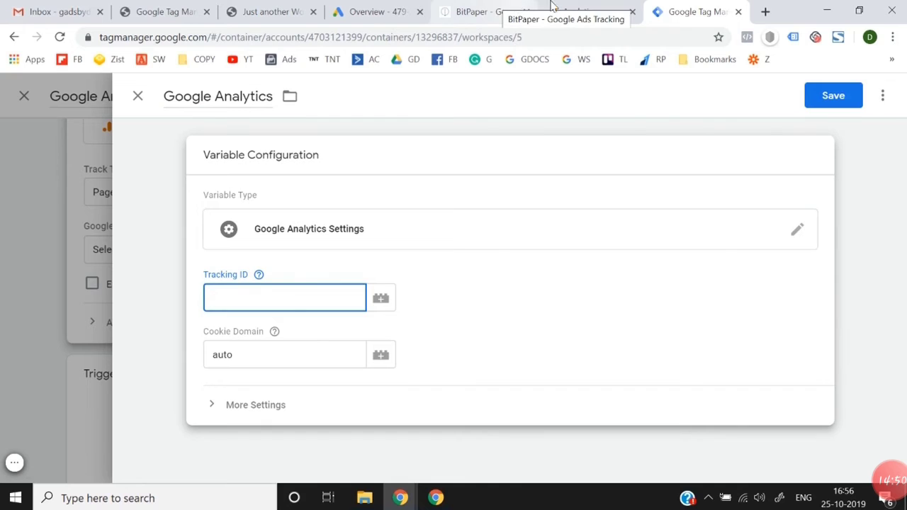
Step: Switch to Analytics, look through the softb2.com property settings for the tracking ID, and return to the admin overview
{"action": "left_click", "coordinate": [583, 9]}
{"action": "scroll", "coordinate": [536, 299], "scroll_direction": "down", "scroll_amount": 1}
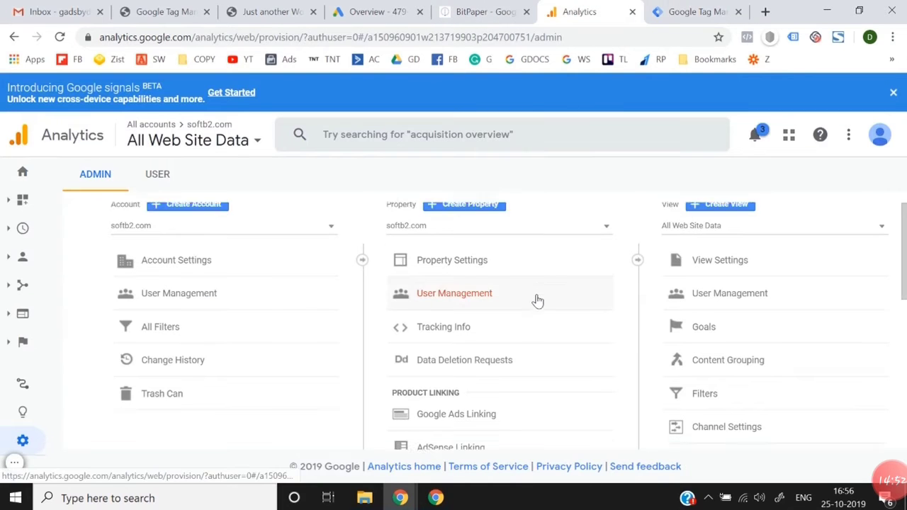
{"action": "left_click", "coordinate": [500, 268]}
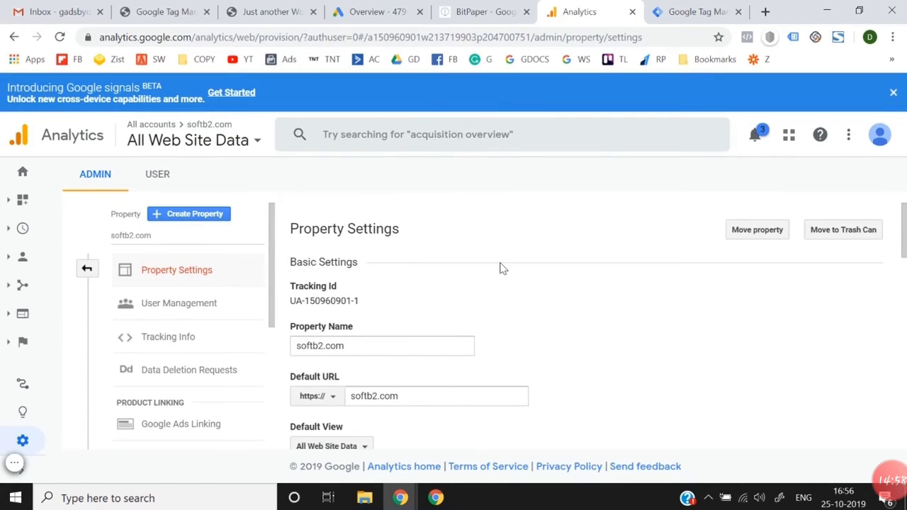
{"action": "scroll", "coordinate": [500, 269], "scroll_direction": "down", "scroll_amount": 1}
{"action": "scroll", "coordinate": [414, 281], "scroll_direction": "down", "scroll_amount": 10}
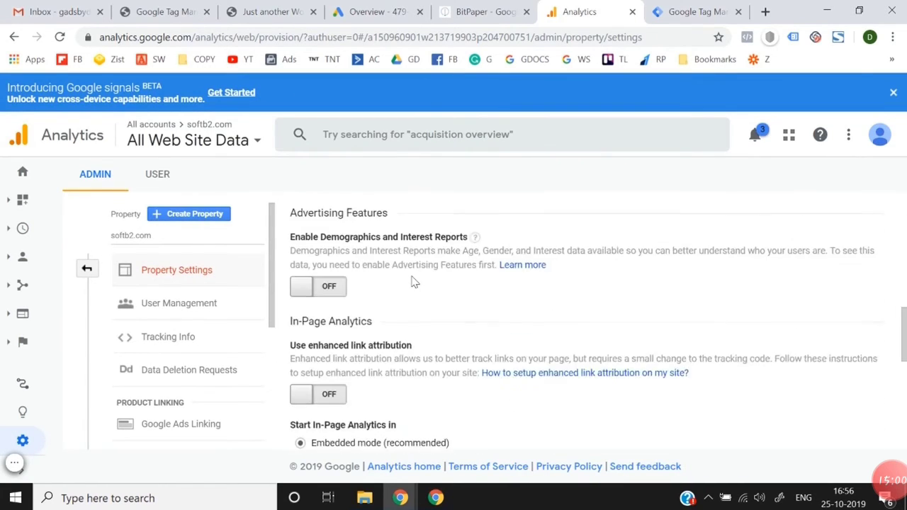
{"action": "scroll", "coordinate": [414, 282], "scroll_direction": "up", "scroll_amount": 10}
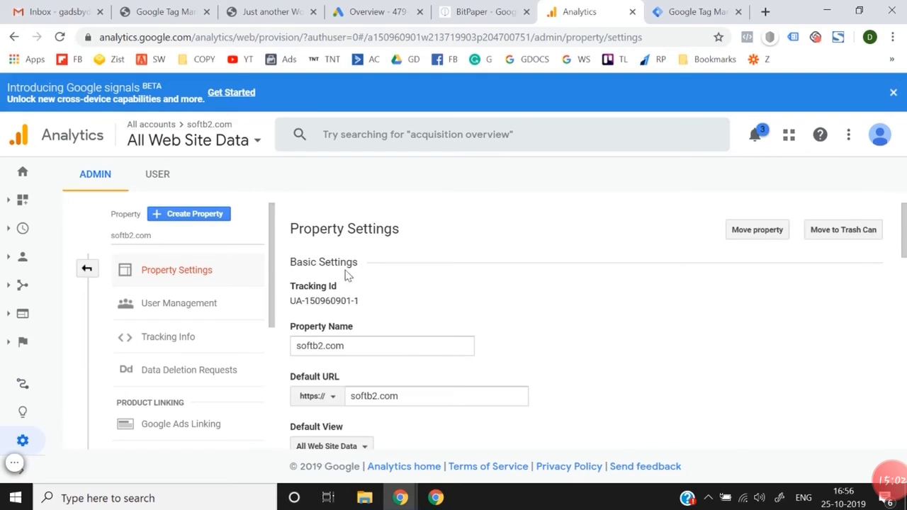
{"action": "left_click", "coordinate": [86, 270]}
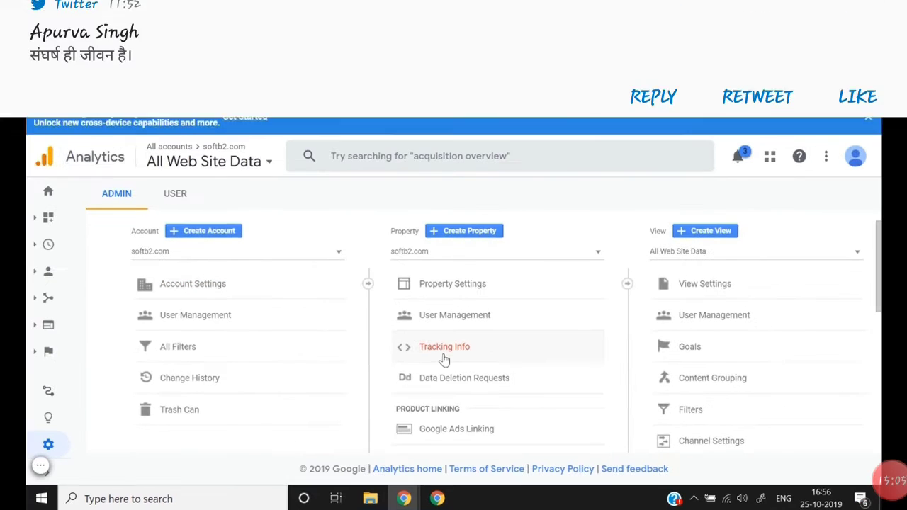
Step: Copy the tracking ID from the softb2.com property's tracking code page into the Tag Manager variable's Tracking ID and save the variable
{"action": "left_click", "coordinate": [437, 342]}
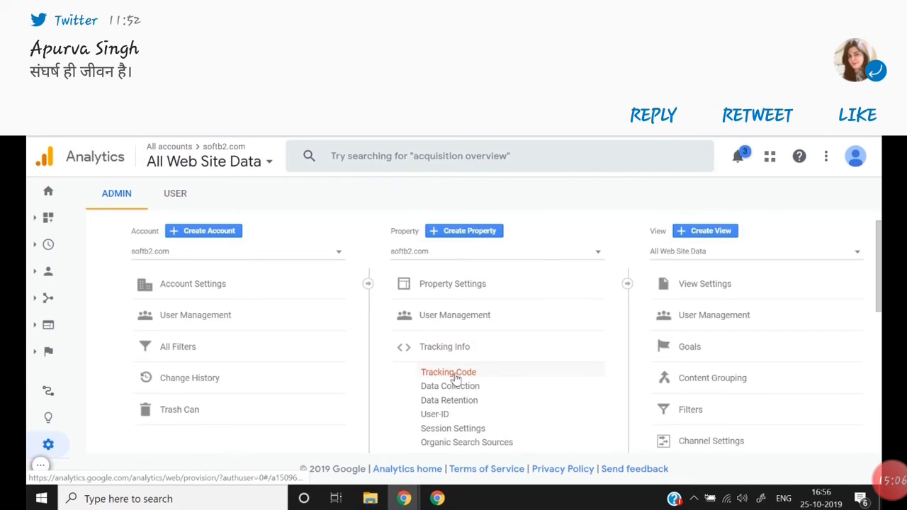
{"action": "left_click", "coordinate": [450, 372]}
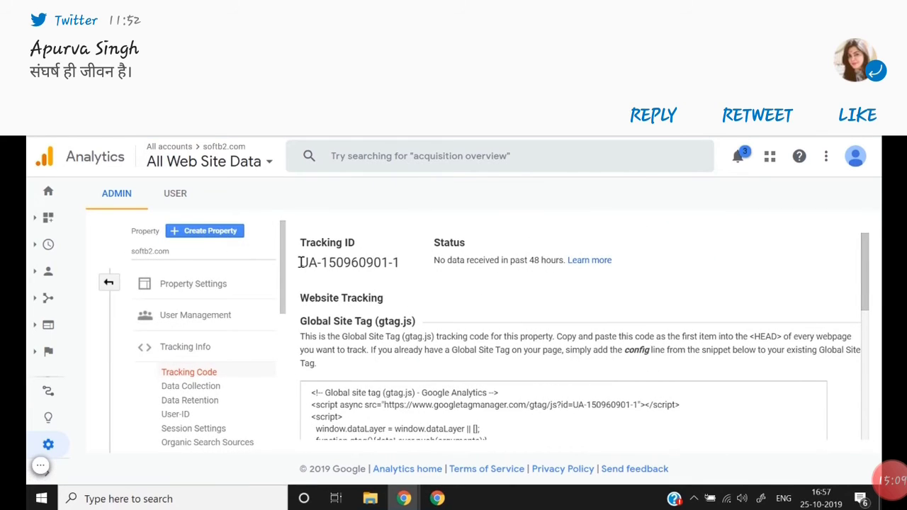
{"action": "left_click_drag", "start_coordinate": [300, 262], "coordinate": [400, 261]}
{"action": "key", "text": "ctrl+c"}
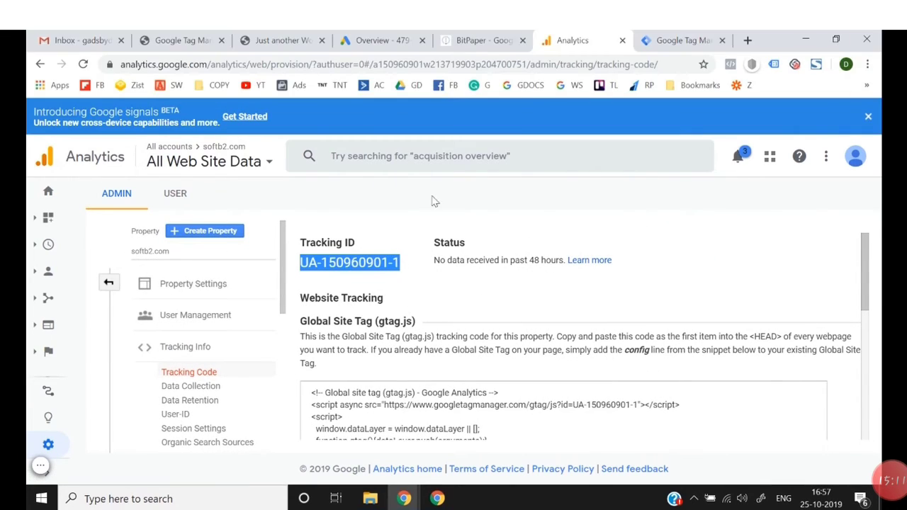
{"action": "left_click", "coordinate": [673, 44]}
{"action": "left_click", "coordinate": [333, 298]}
{"action": "key", "text": "ctrl+v"}
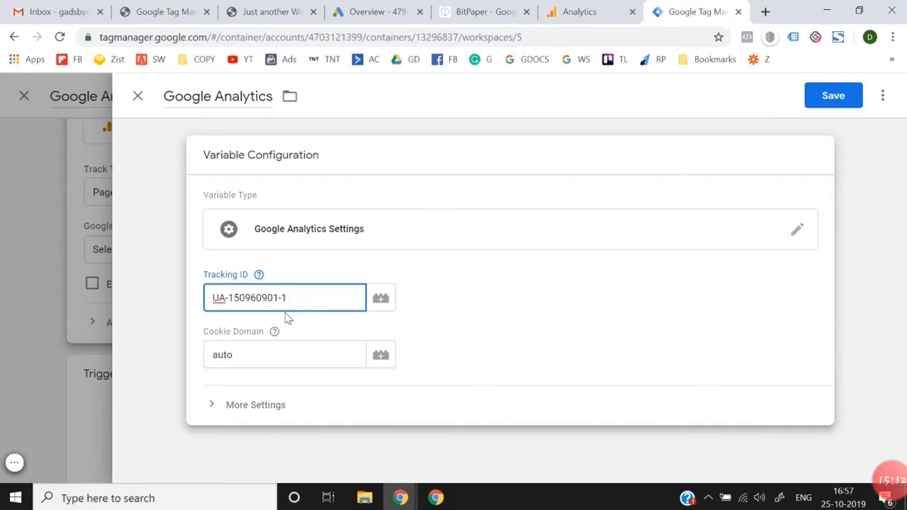
{"action": "left_click", "coordinate": [827, 94]}
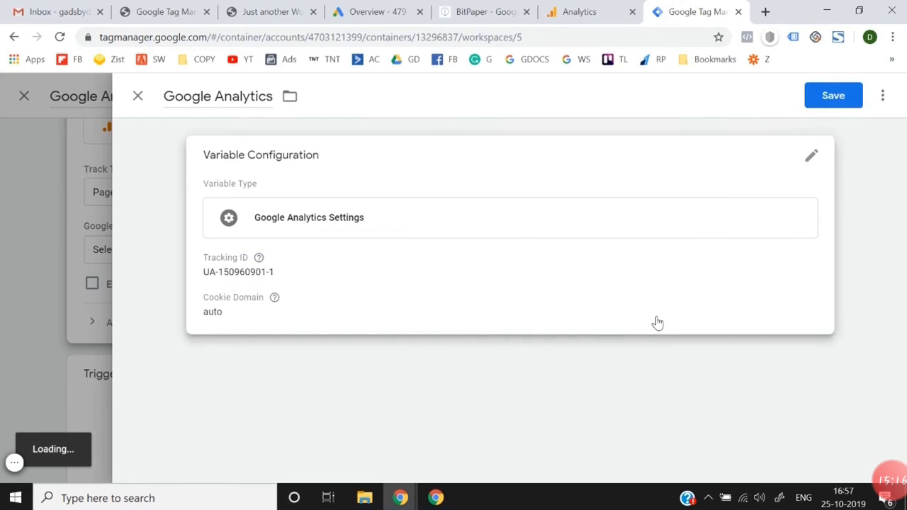
Step: Assign the All Pages page view trigger to the Google Analytics tag and save the tag
{"action": "scroll", "coordinate": [789, 280], "scroll_direction": "down", "scroll_amount": 1}
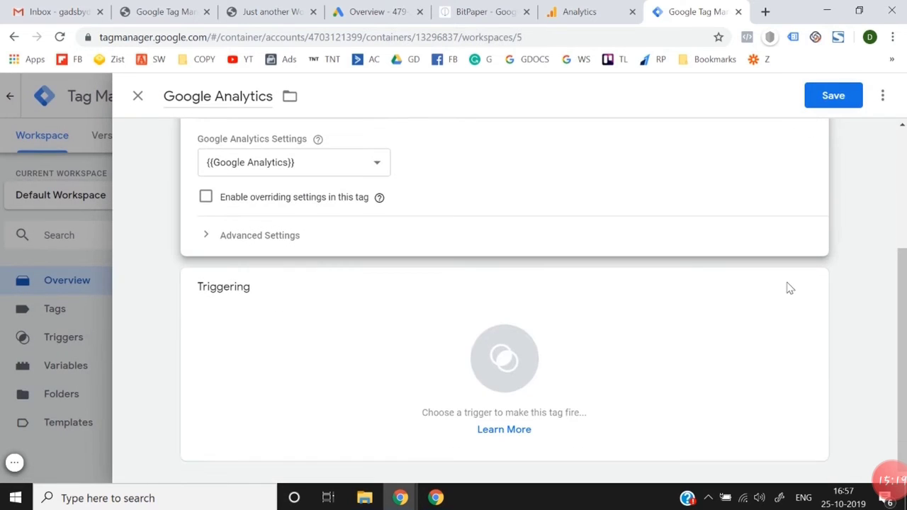
{"action": "left_click", "coordinate": [506, 360]}
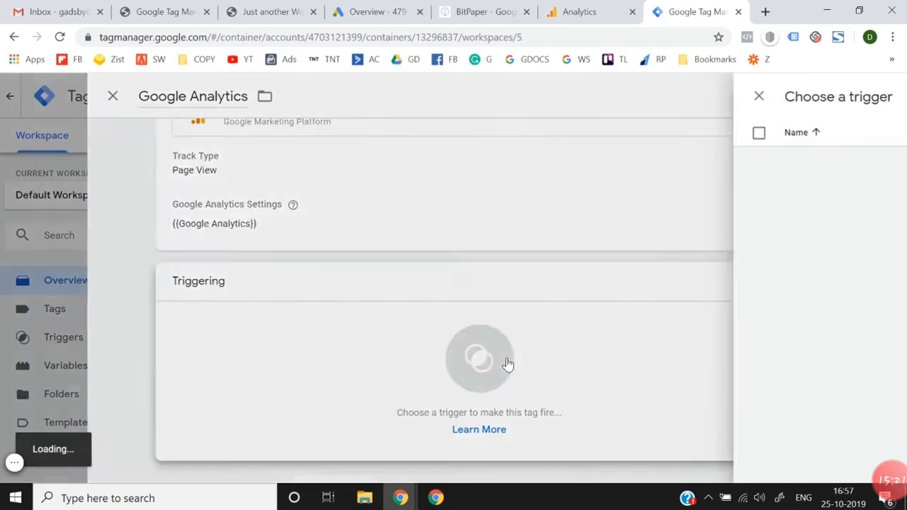
{"action": "left_click", "coordinate": [274, 164]}
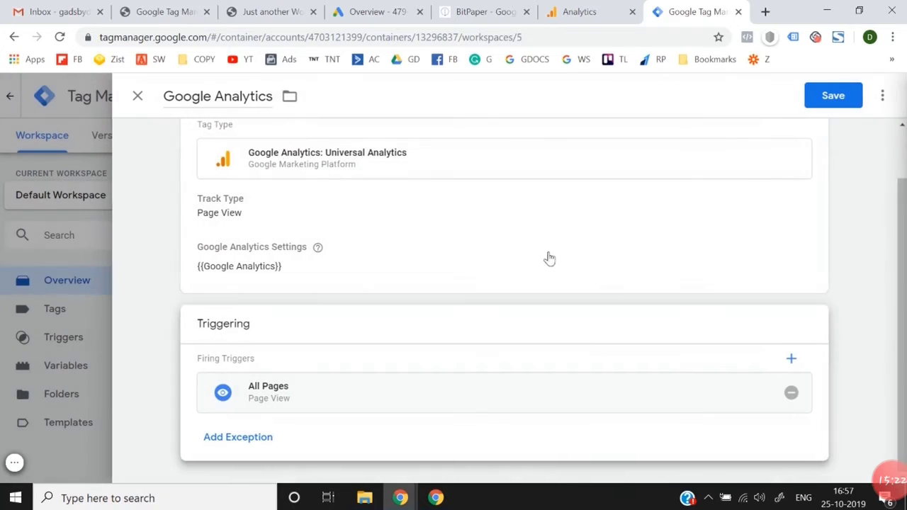
{"action": "left_click", "coordinate": [827, 93]}
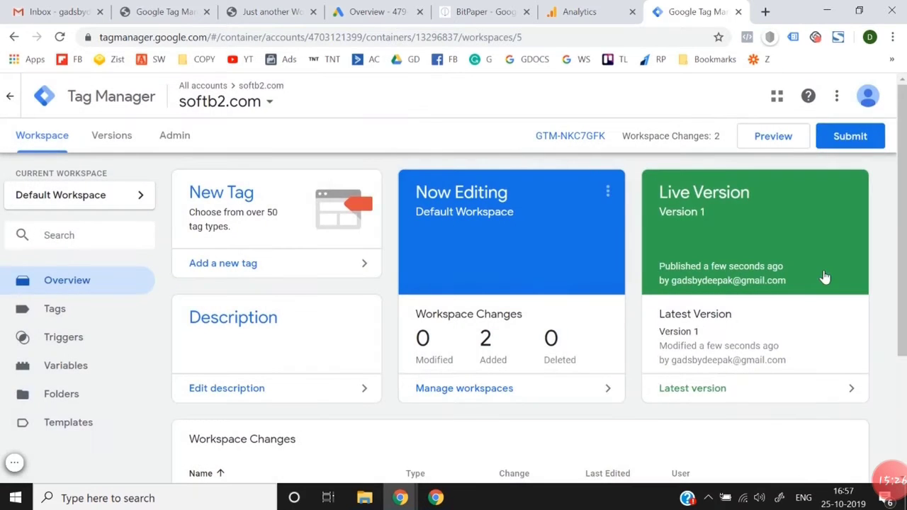
Step: Publish the workspace changes without a version name or description, and return to the workspace overview
{"action": "left_click", "coordinate": [843, 142]}
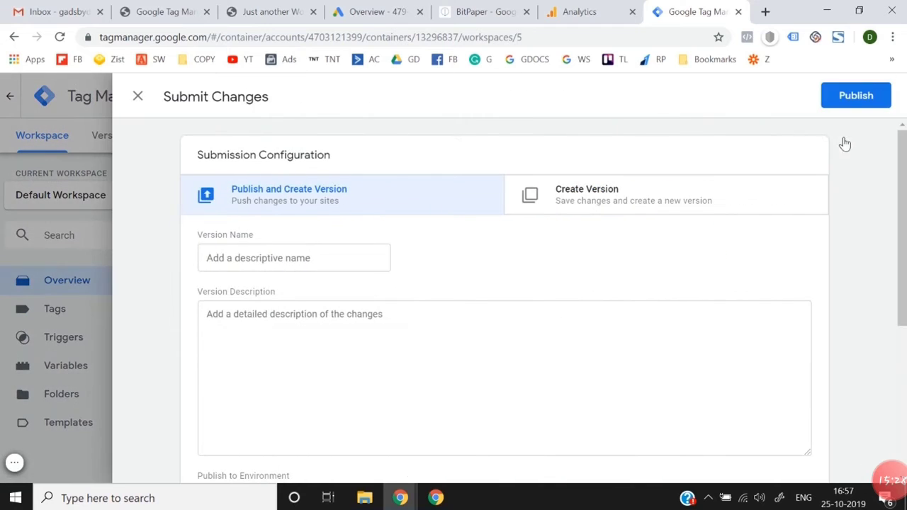
{"action": "left_click", "coordinate": [854, 95]}
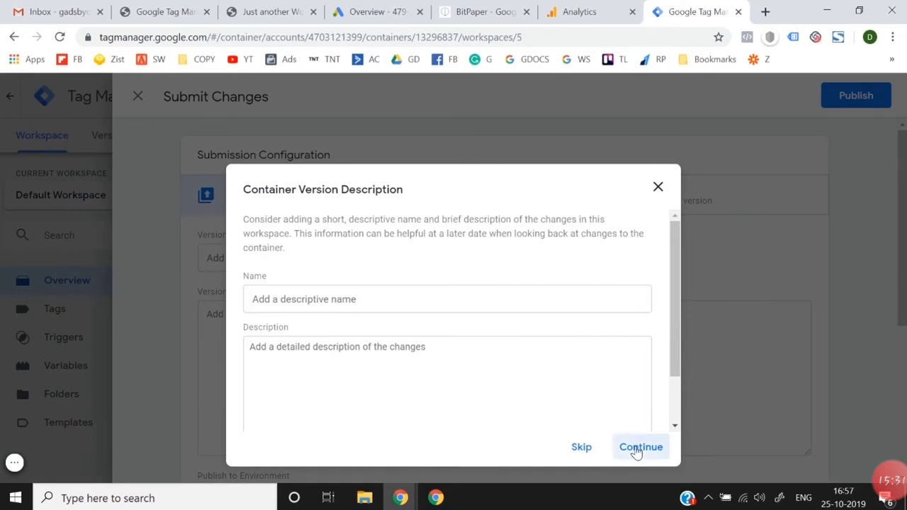
{"action": "left_click", "coordinate": [640, 447]}
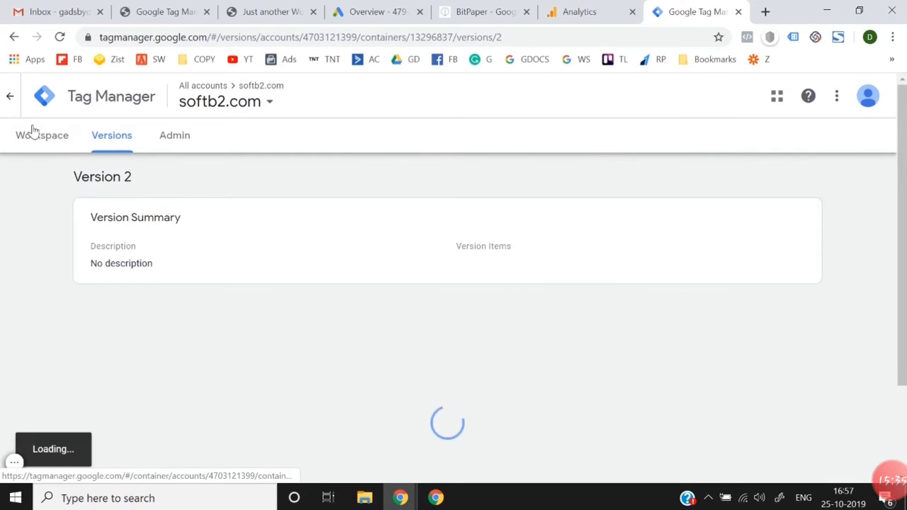
{"action": "left_click", "coordinate": [32, 130]}
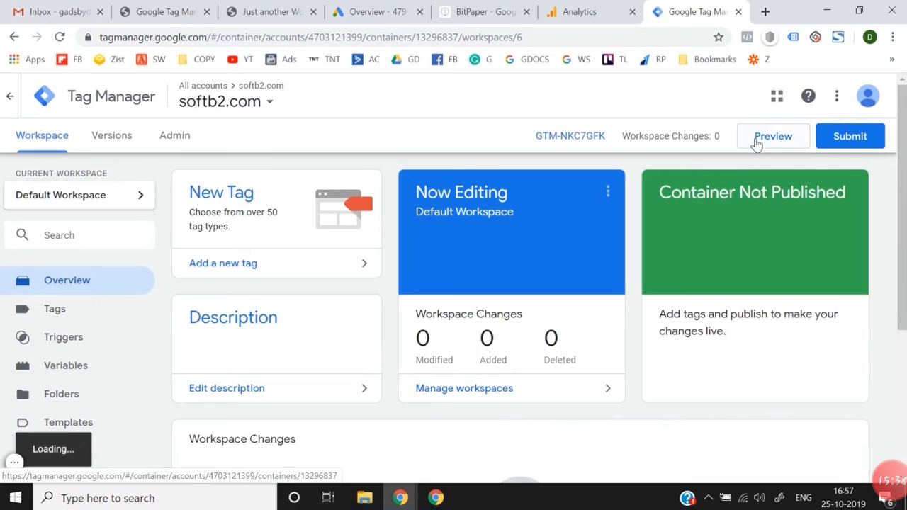
Step: Reload the softb2.com storefront, return to Tag Manager, and start previewing the Default Workspace
{"action": "left_click", "coordinate": [301, 10]}
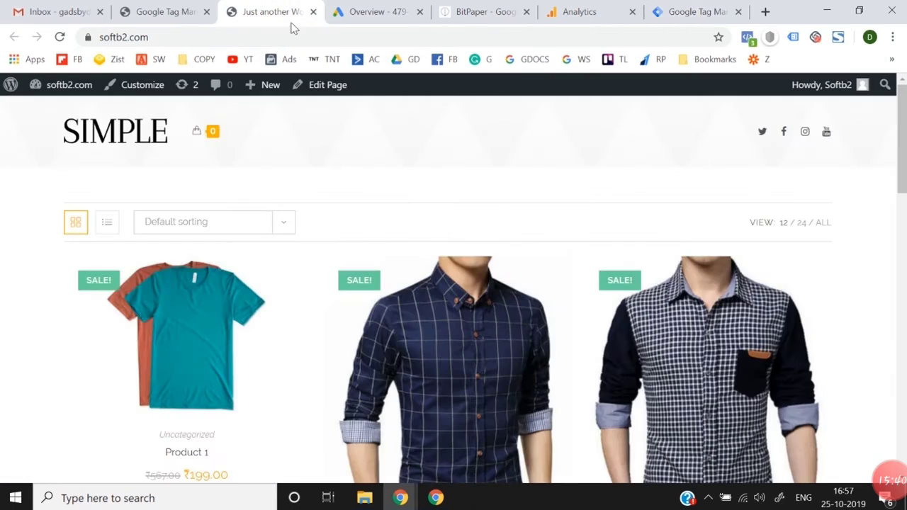
{"action": "left_click", "coordinate": [59, 37]}
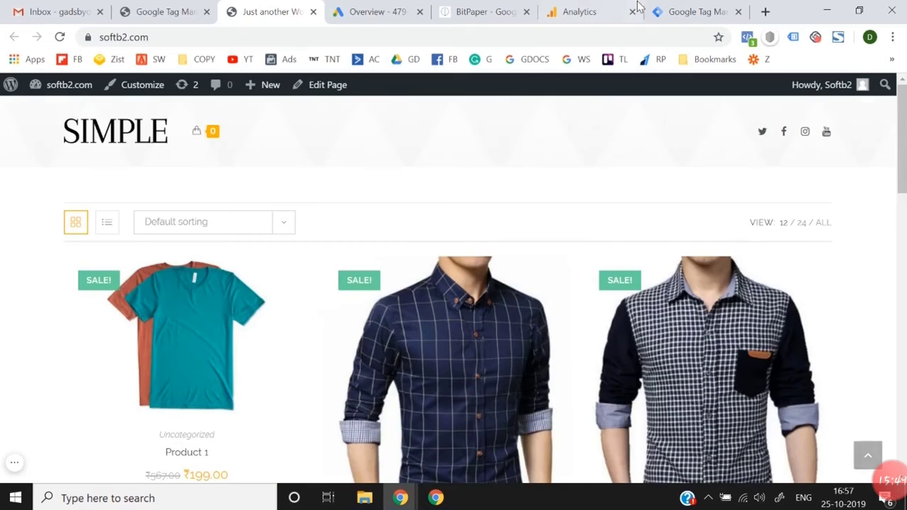
{"action": "left_click", "coordinate": [687, 12]}
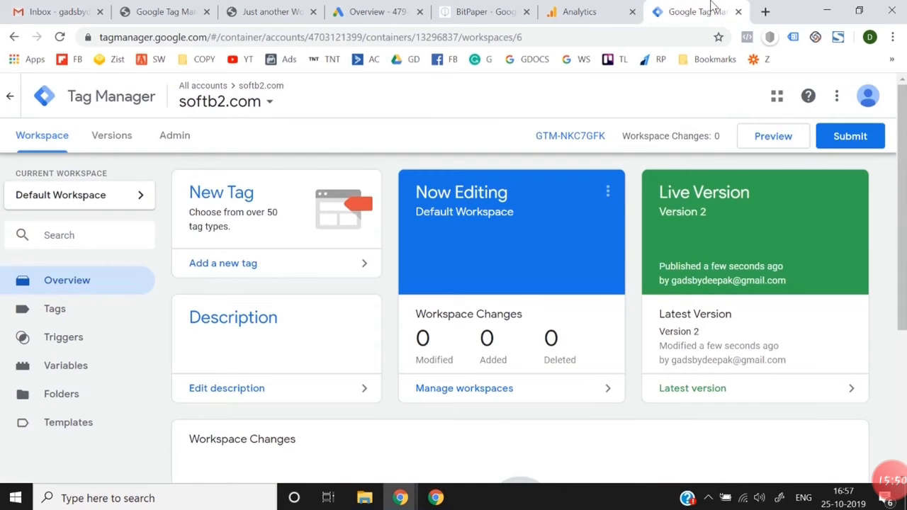
{"action": "left_click", "coordinate": [793, 146]}
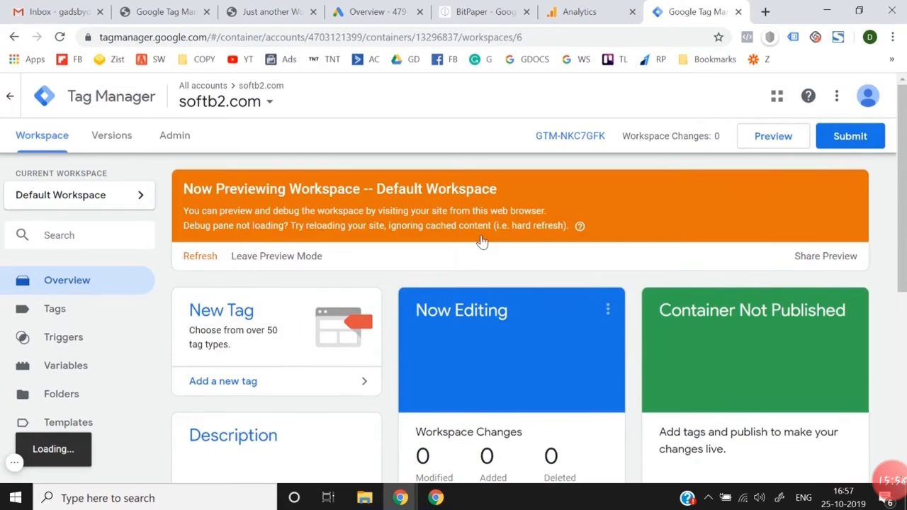
Step: Switch to the softb2.com storefront and reload it in preview mode to bring up the Tag Manager debug pane
{"action": "left_click", "coordinate": [272, 11]}
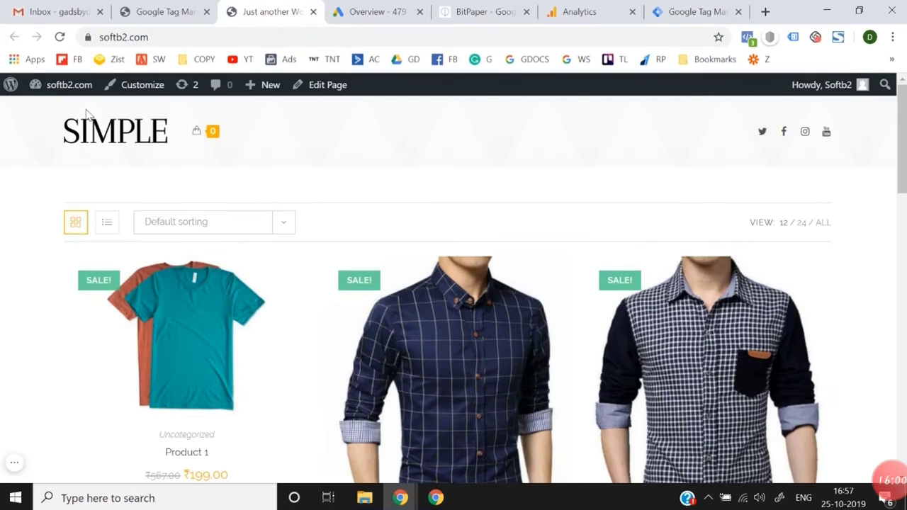
{"action": "left_click", "coordinate": [60, 38]}
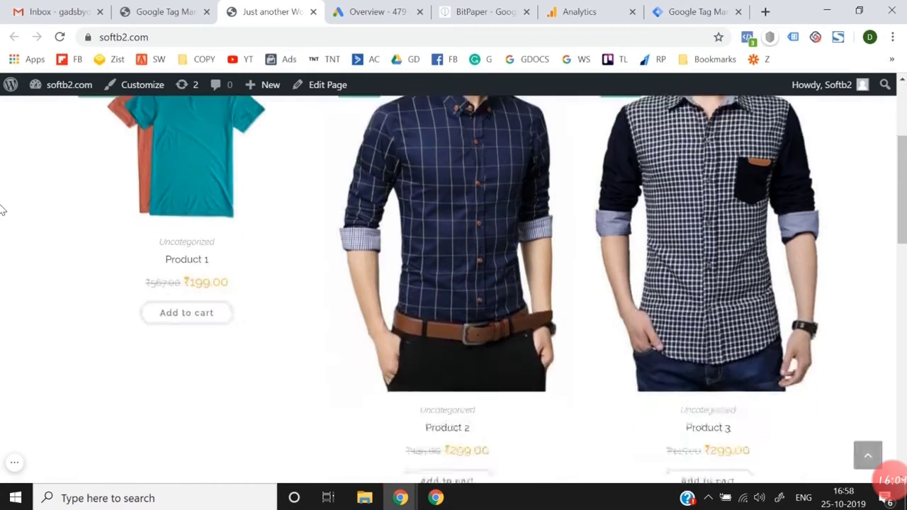
{"action": "scroll", "coordinate": [311, 274], "scroll_direction": "down", "scroll_amount": 10}
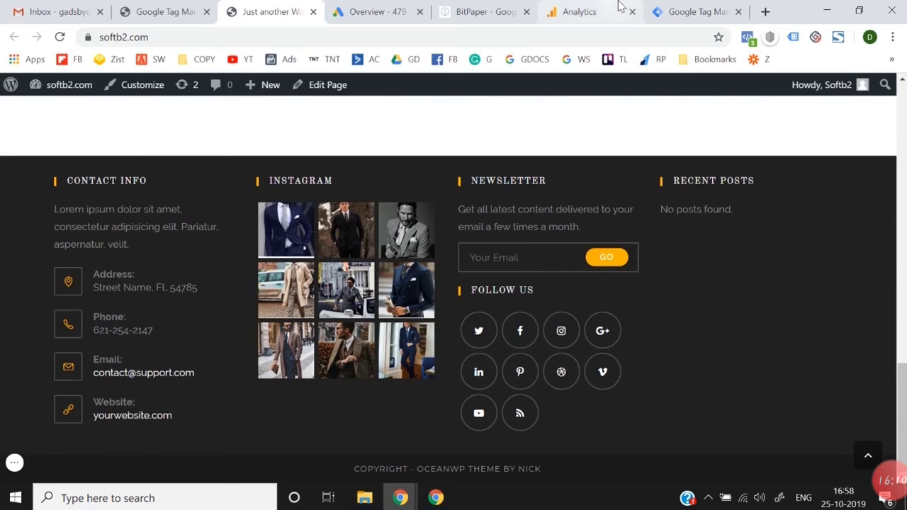
{"action": "left_click", "coordinate": [691, 8]}
{"action": "left_click", "coordinate": [225, 7]}
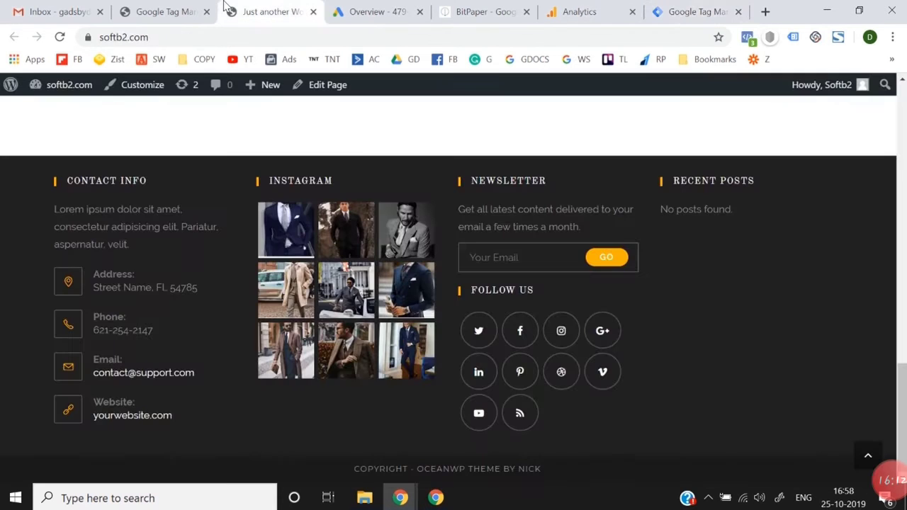
{"action": "scroll", "coordinate": [404, 228], "scroll_direction": "up", "scroll_amount": 10}
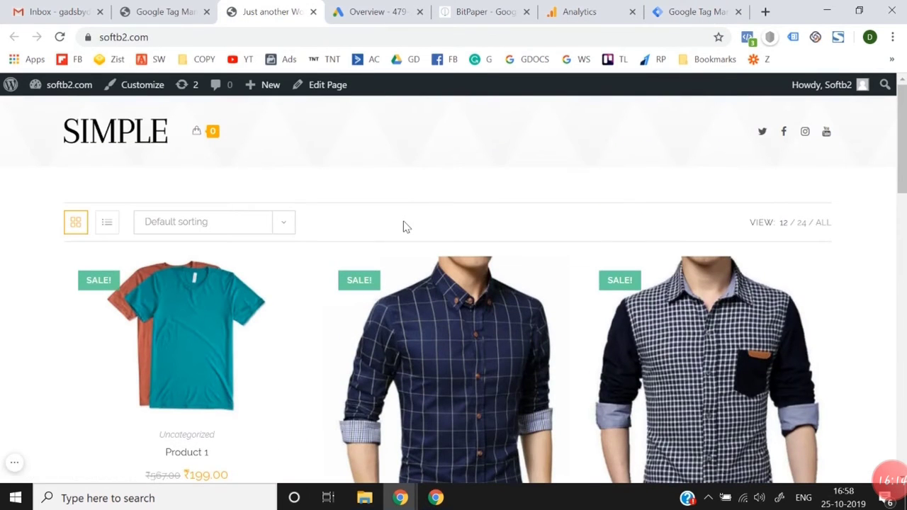
{"action": "key", "text": "F5"}
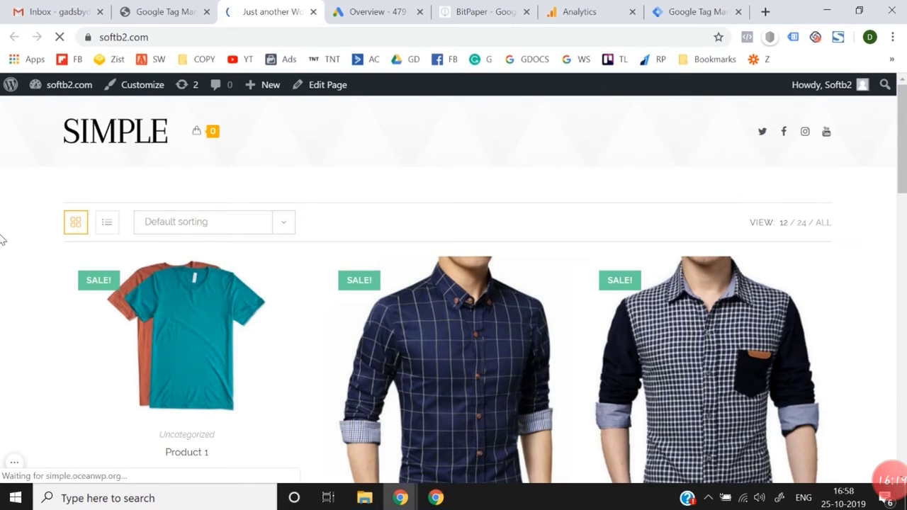
{"action": "scroll", "coordinate": [337, 327], "scroll_direction": "down", "scroll_amount": 15}
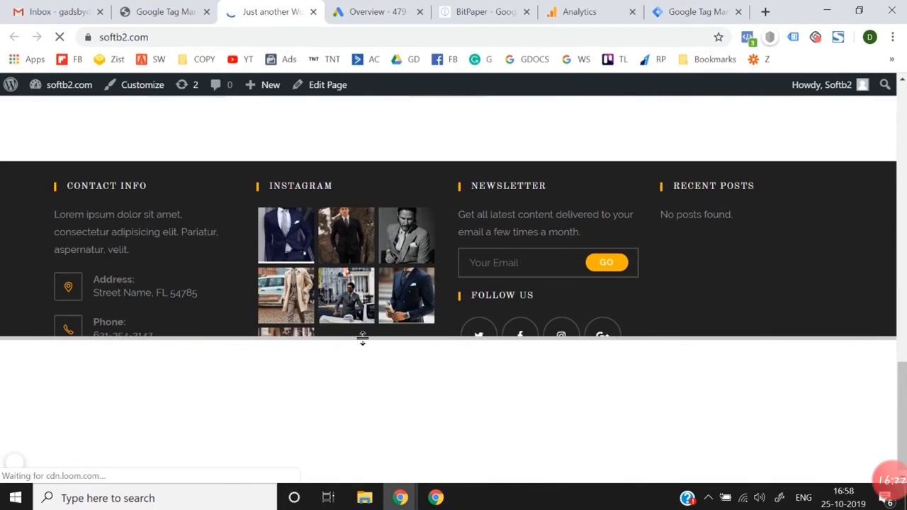
Step: Enlarge the Tag Manager debug pane and examine which tags fired on the storefront page
{"action": "left_click_drag", "start_coordinate": [363, 338], "coordinate": [390, 280]}
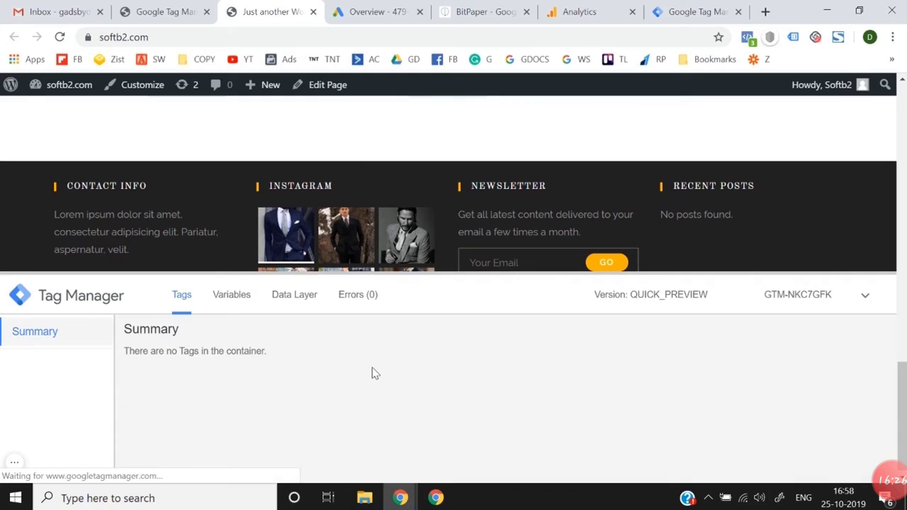
{"action": "scroll", "coordinate": [273, 385], "scroll_direction": "down", "scroll_amount": 1}
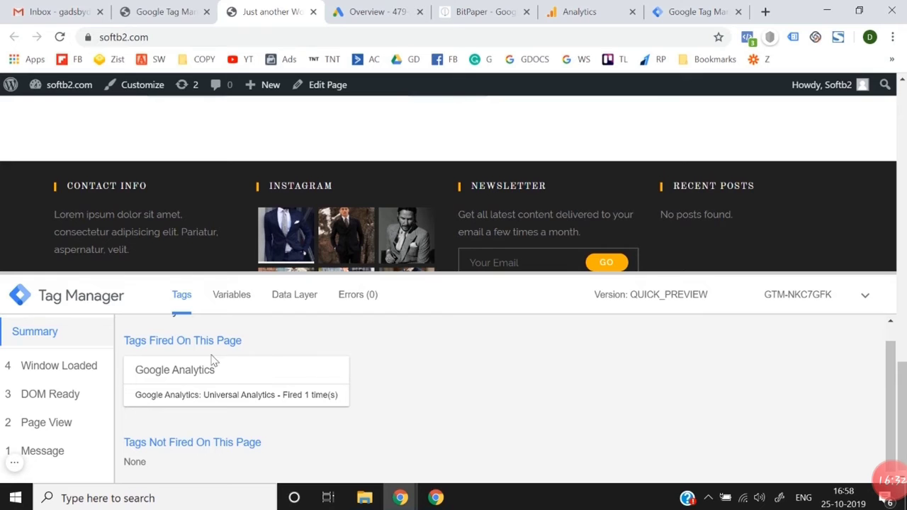
{"action": "scroll", "coordinate": [234, 383], "scroll_direction": "up", "scroll_amount": 1}
{"action": "scroll", "coordinate": [297, 137], "scroll_direction": "up", "scroll_amount": 10}
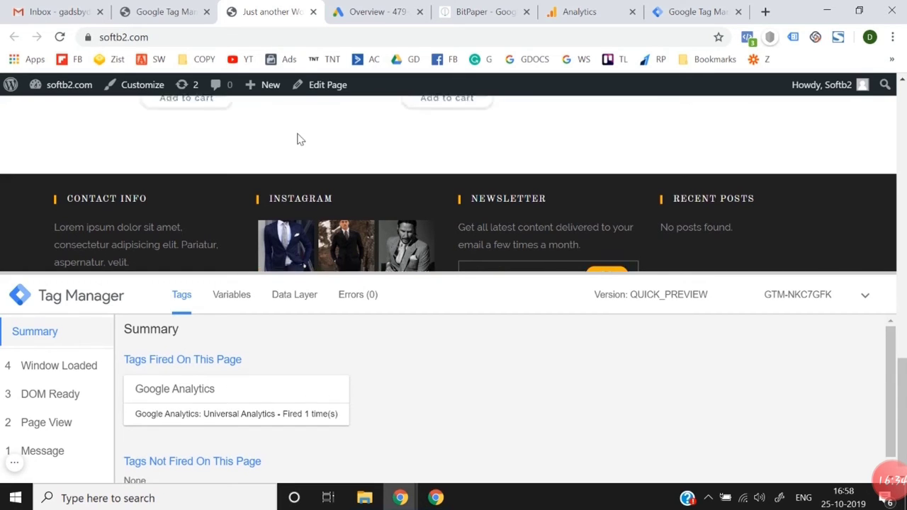
{"action": "scroll", "coordinate": [297, 137], "scroll_direction": "up", "scroll_amount": 3}
Step: Leave preview mode in Tag Manager, and switch to Analytics to return from the tracking code page to the admin overview
{"action": "left_click", "coordinate": [696, 11]}
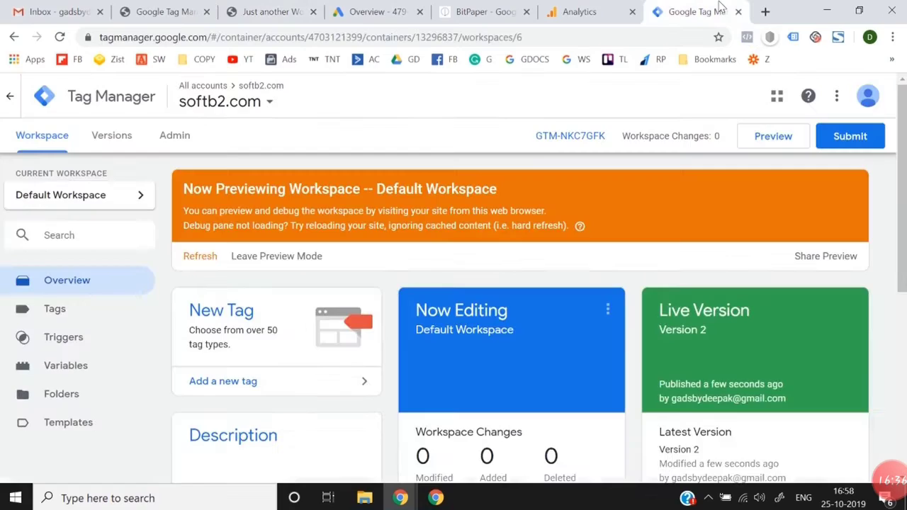
{"action": "left_click", "coordinate": [269, 256]}
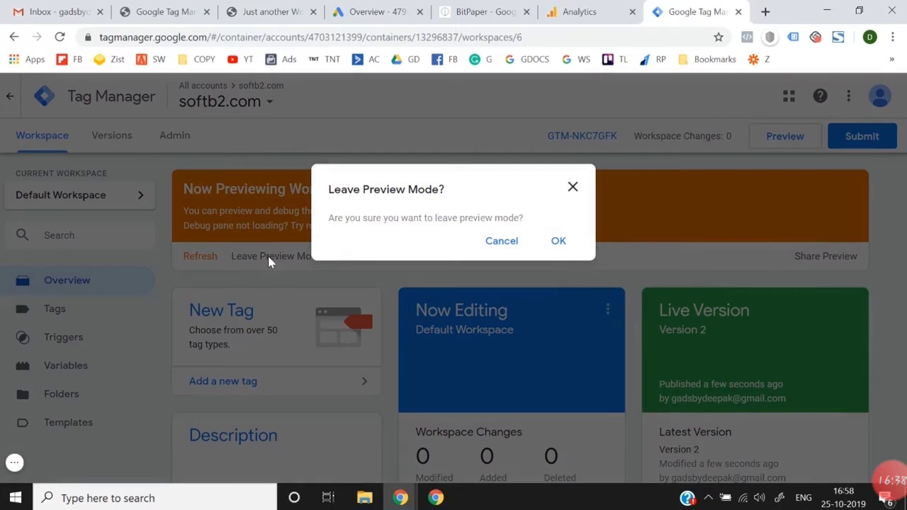
{"action": "left_click", "coordinate": [559, 245]}
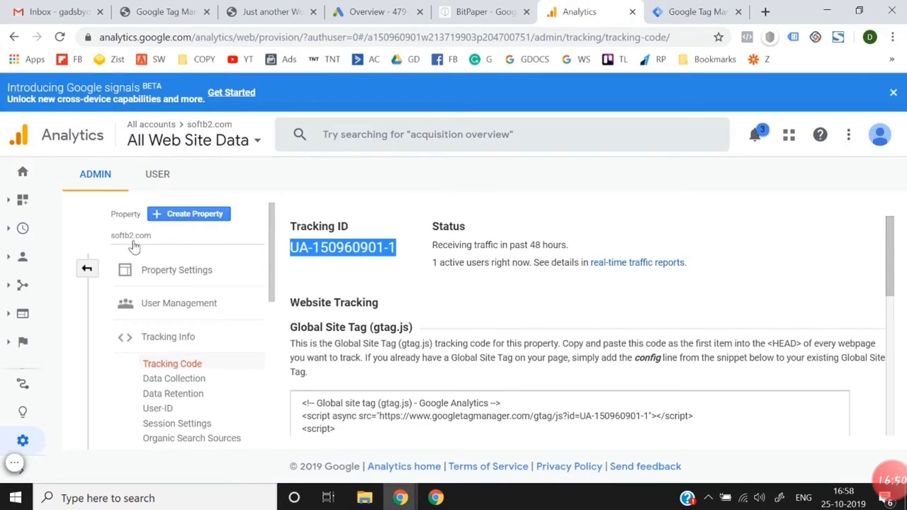
{"action": "left_click", "coordinate": [90, 271]}
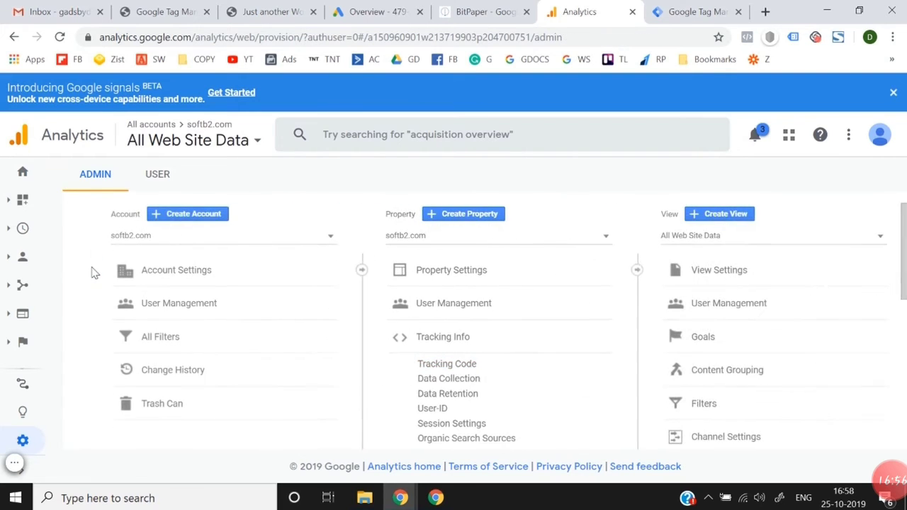
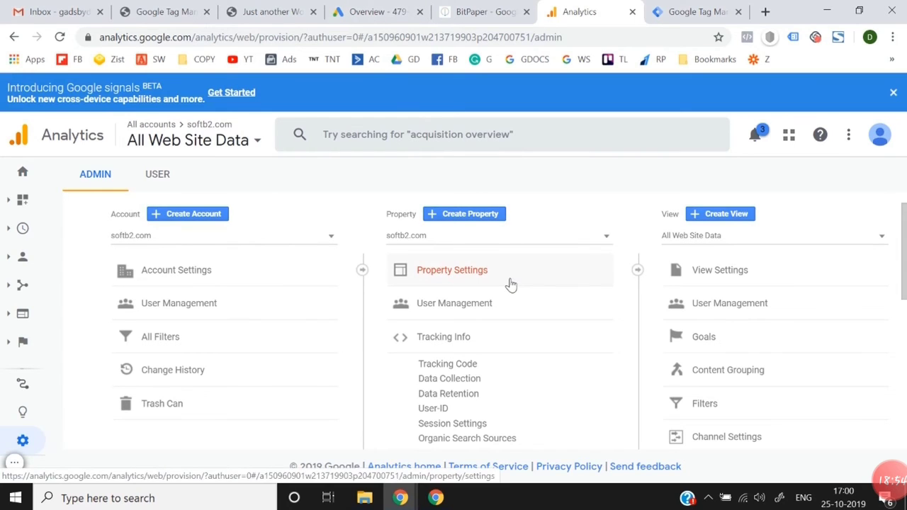
Step: Look over the admin options, open Goals for the All Web Site Data view, and start a new goal
{"action": "scroll", "coordinate": [511, 284], "scroll_direction": "down", "scroll_amount": 3}
{"action": "scroll", "coordinate": [270, 375], "scroll_direction": "down", "scroll_amount": 2}
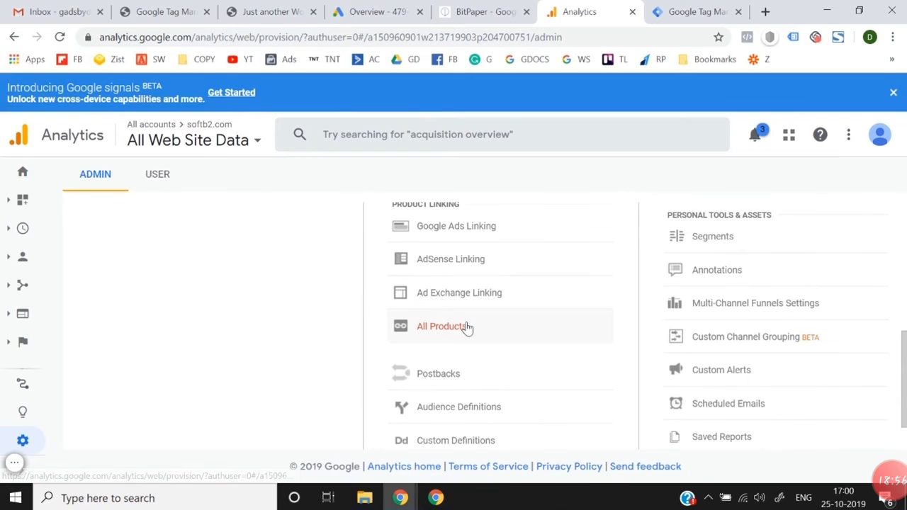
{"action": "scroll", "coordinate": [283, 319], "scroll_direction": "down", "scroll_amount": 1}
{"action": "scroll", "coordinate": [508, 309], "scroll_direction": "up", "scroll_amount": 6}
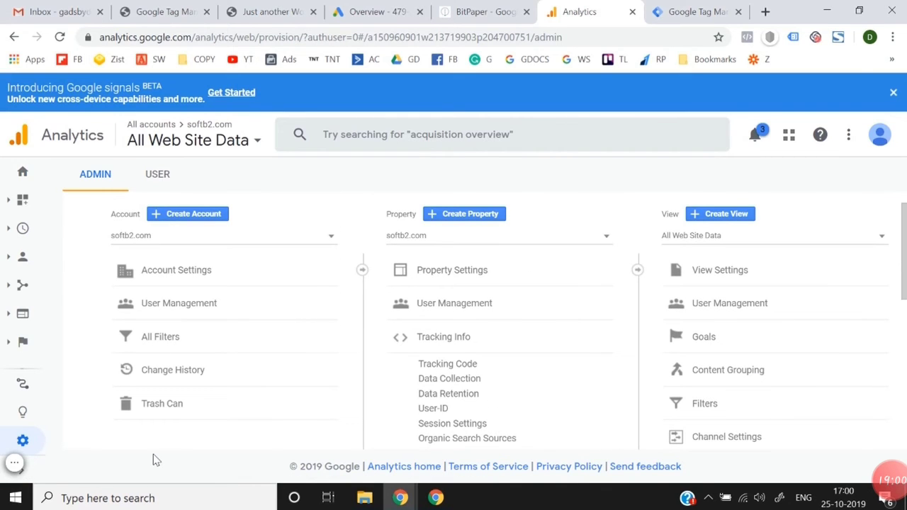
{"action": "scroll", "coordinate": [251, 395], "scroll_direction": "down", "scroll_amount": 2}
{"action": "scroll", "coordinate": [313, 352], "scroll_direction": "up", "scroll_amount": 2}
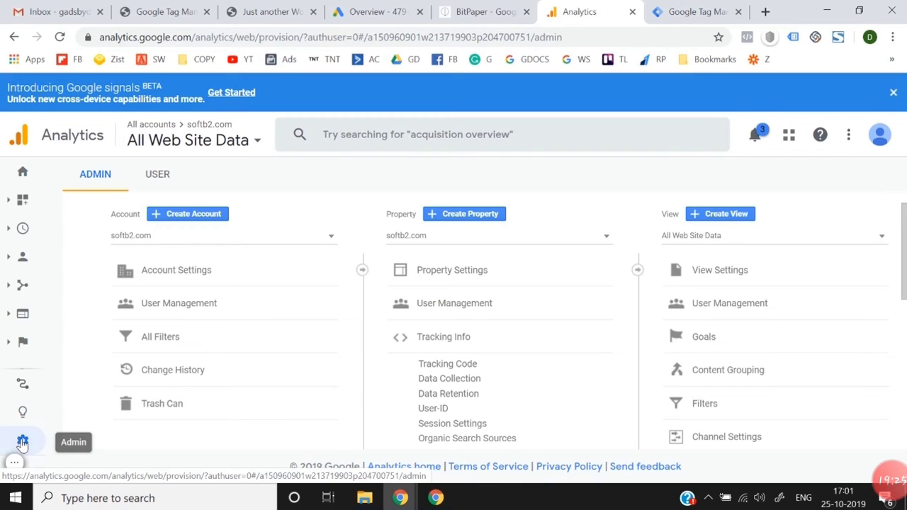
{"action": "scroll", "coordinate": [487, 339], "scroll_direction": "down", "scroll_amount": 1}
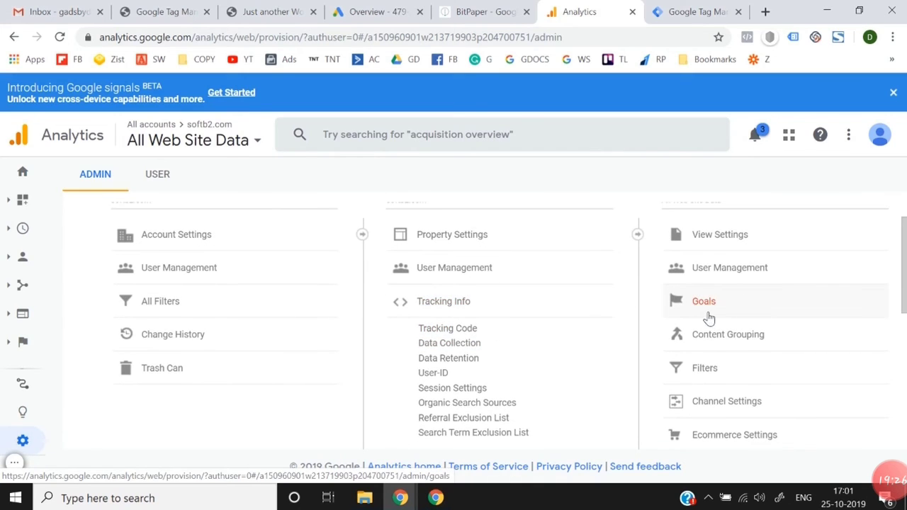
{"action": "scroll", "coordinate": [737, 301], "scroll_direction": "up", "scroll_amount": 1}
{"action": "scroll", "coordinate": [755, 252], "scroll_direction": "down", "scroll_amount": 2}
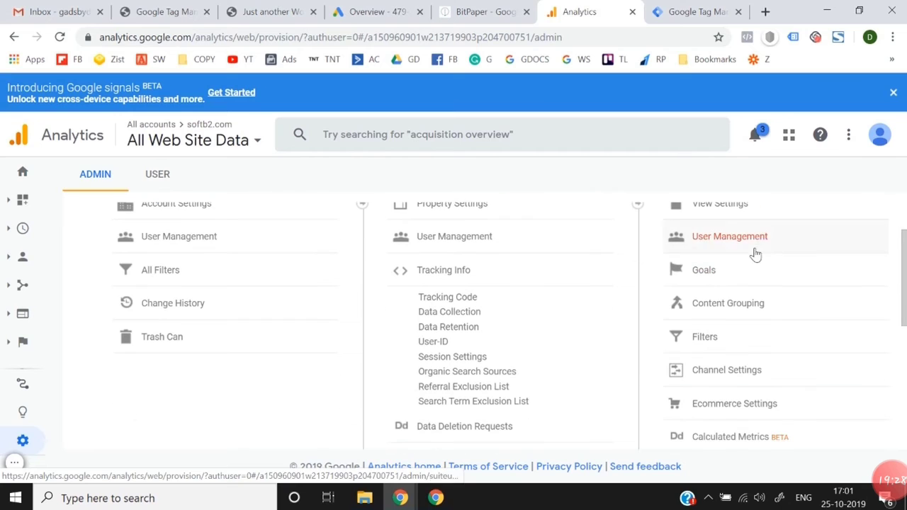
{"action": "left_click", "coordinate": [719, 274]}
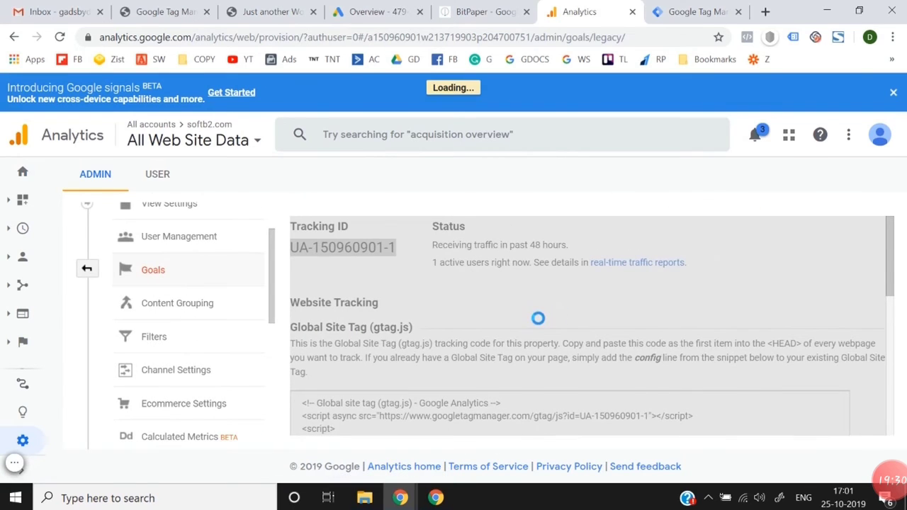
{"action": "left_click", "coordinate": [335, 234]}
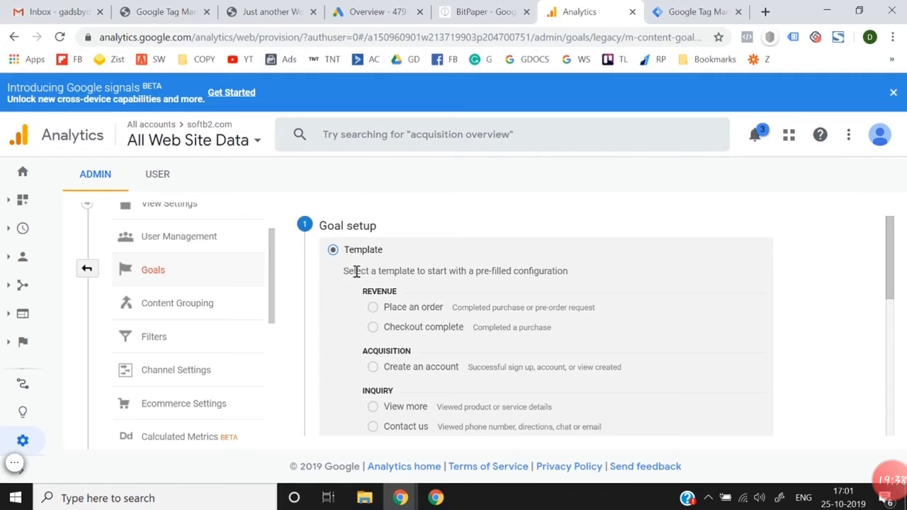
Step: Choose the Custom goal setup instead of a template and continue to the goal description
{"action": "scroll", "coordinate": [360, 239], "scroll_direction": "down", "scroll_amount": 5}
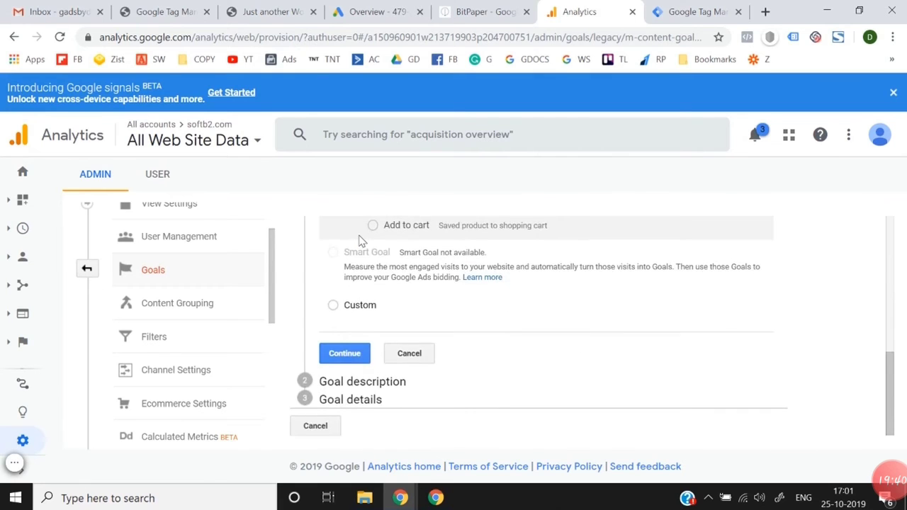
{"action": "scroll", "coordinate": [361, 239], "scroll_direction": "up", "scroll_amount": 5}
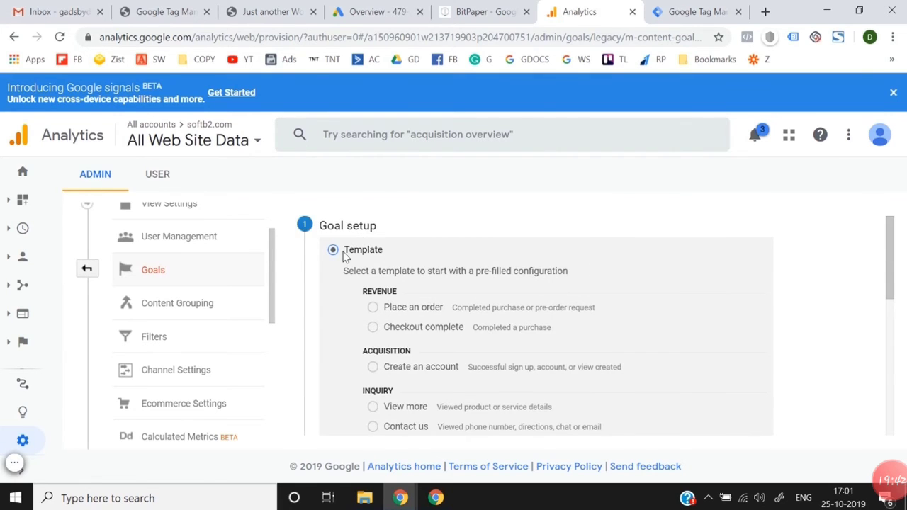
{"action": "scroll", "coordinate": [345, 256], "scroll_direction": "down", "scroll_amount": 5}
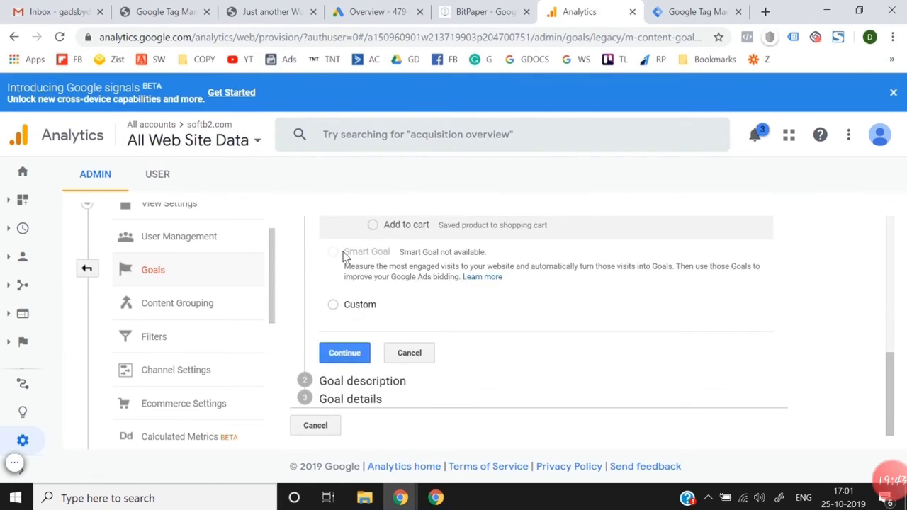
{"action": "left_click", "coordinate": [335, 307]}
{"action": "left_click", "coordinate": [350, 358]}
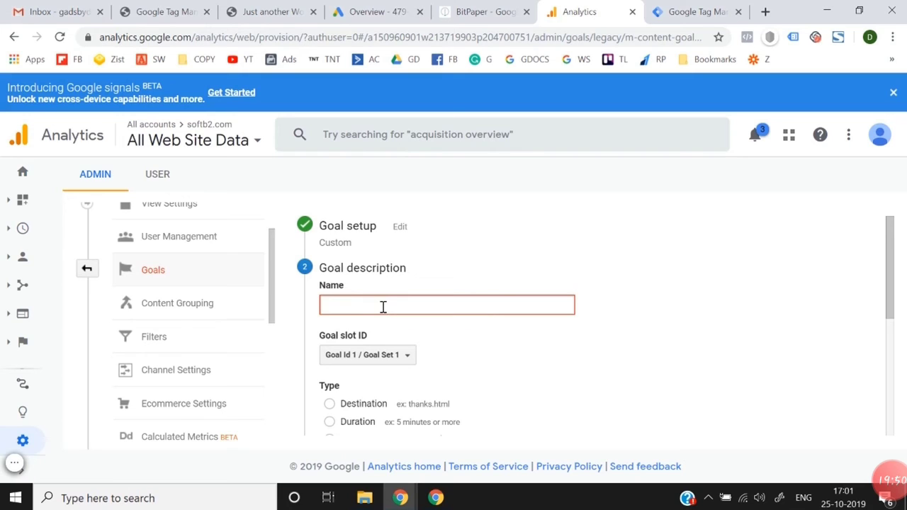
Step: Name the goal "Softb2 Lead Gen"
{"action": "type", "text": "Softb2 Lead Gen"}
{"action": "scroll", "coordinate": [454, 340], "scroll_direction": "down", "scroll_amount": 1}
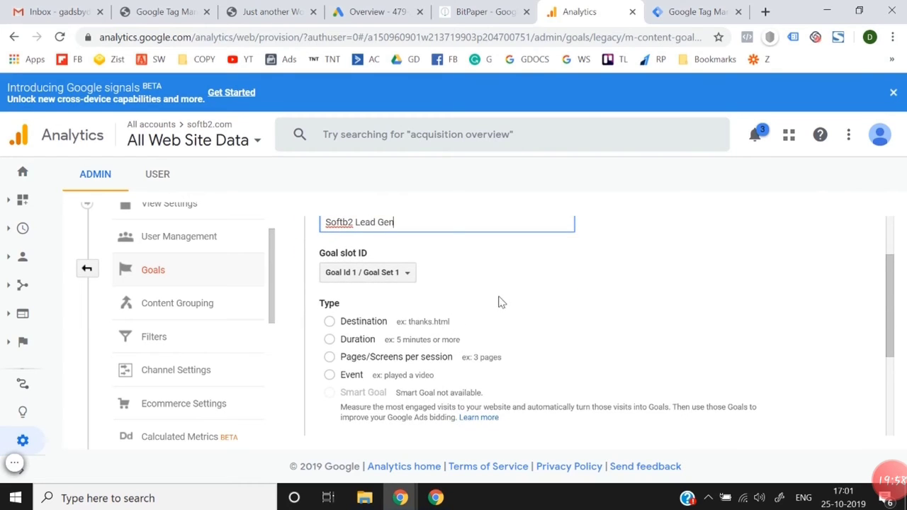
{"action": "scroll", "coordinate": [499, 301], "scroll_direction": "up", "scroll_amount": 1}
{"action": "left_click", "coordinate": [664, 287]}
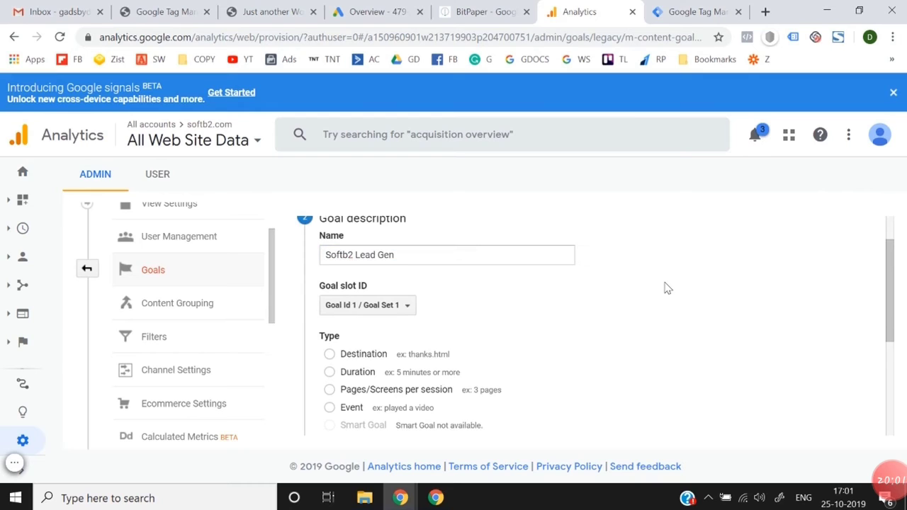
Step: Set the goal type to Destination and continue to the goal details
{"action": "scroll", "coordinate": [666, 288], "scroll_direction": "down", "scroll_amount": 1}
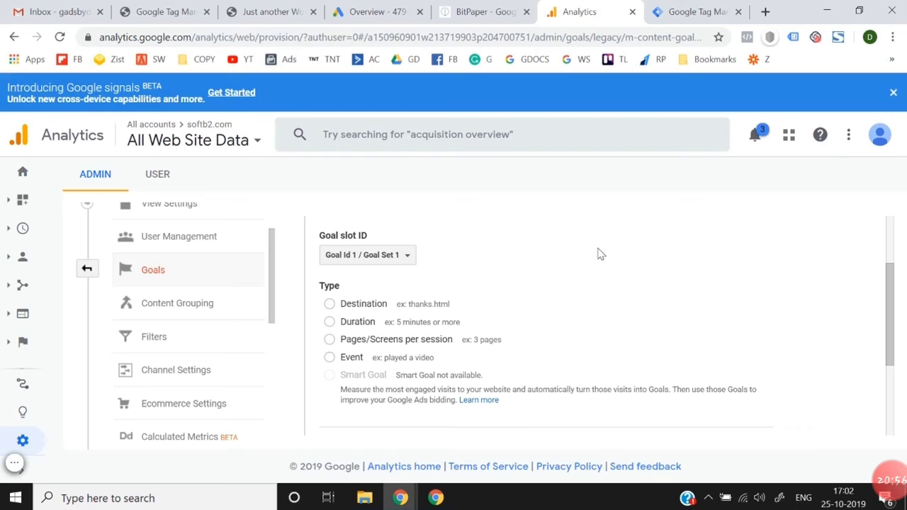
{"action": "scroll", "coordinate": [597, 254], "scroll_direction": "down", "scroll_amount": 1}
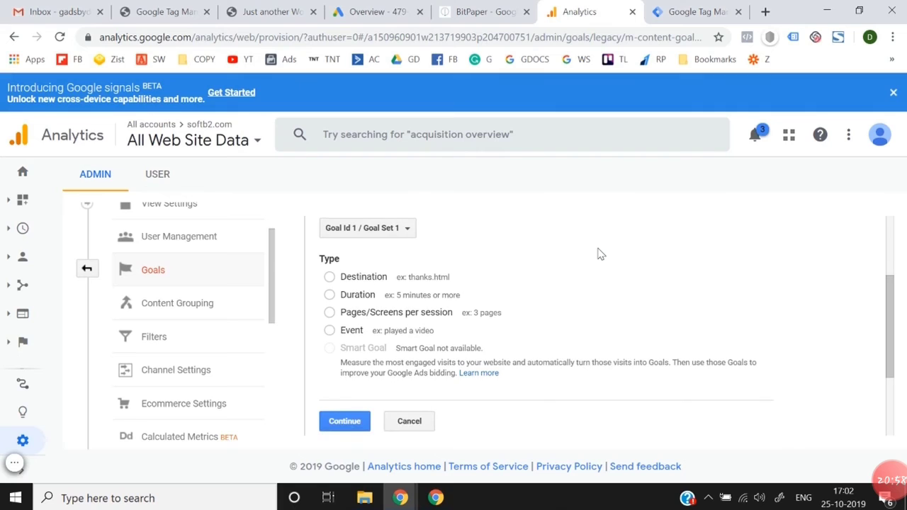
{"action": "left_click", "coordinate": [330, 277]}
{"action": "left_click", "coordinate": [342, 423]}
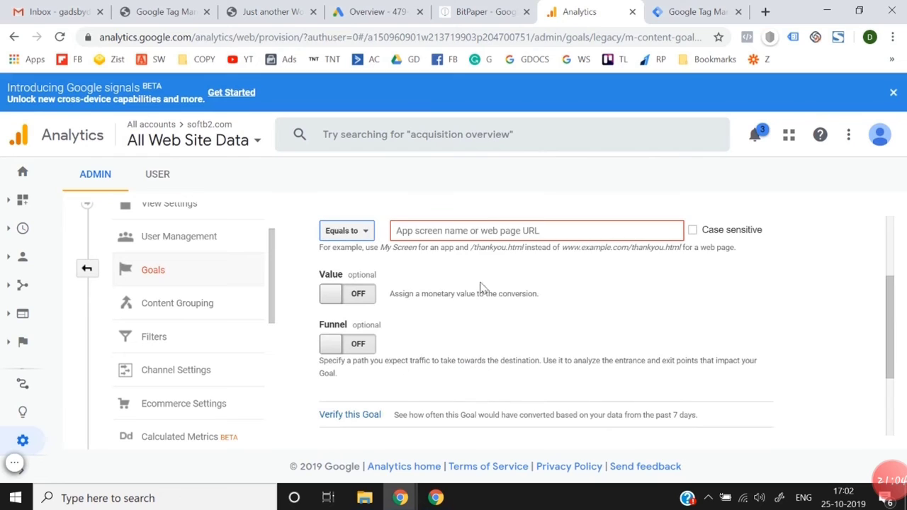
Step: Switch to the softb2.com storefront, collapse the Tag Manager debug pane, and look over the page
{"action": "scroll", "coordinate": [480, 287], "scroll_direction": "up", "scroll_amount": 1}
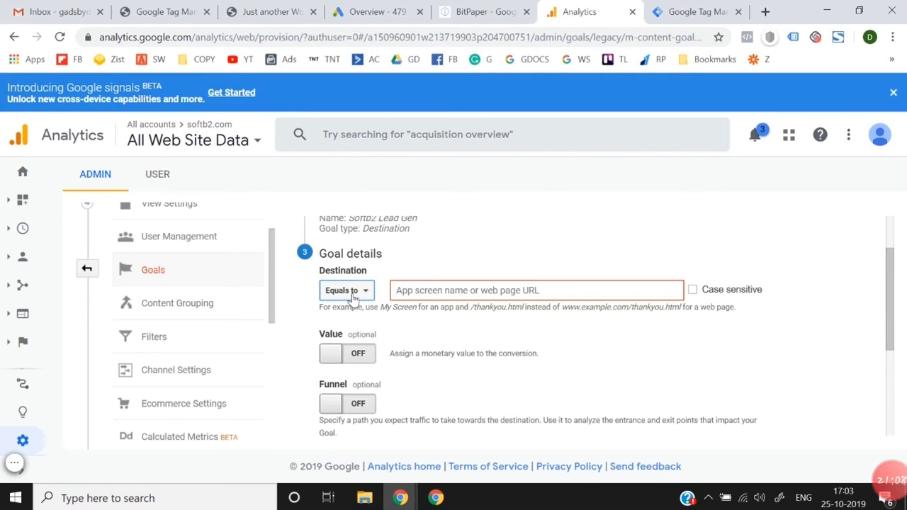
{"action": "left_click", "coordinate": [287, 7]}
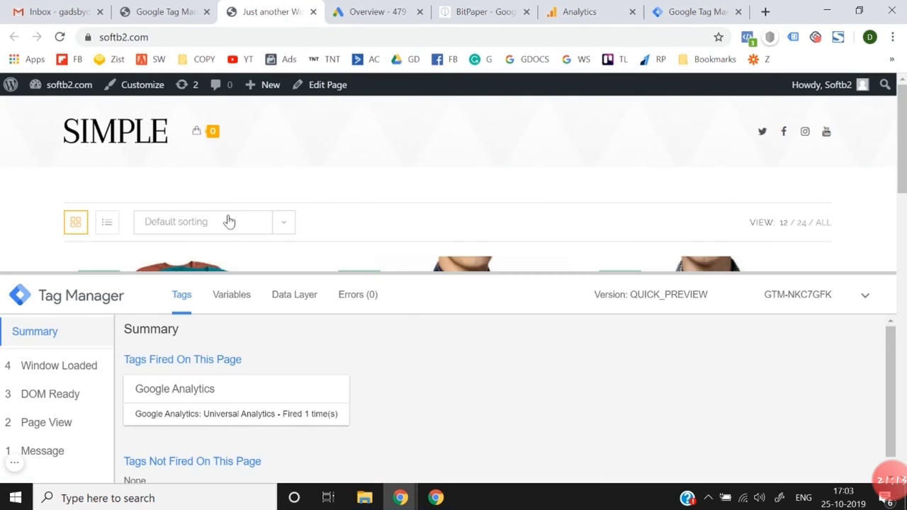
{"action": "left_click", "coordinate": [862, 294]}
{"action": "scroll", "coordinate": [401, 226], "scroll_direction": "down", "scroll_amount": 15}
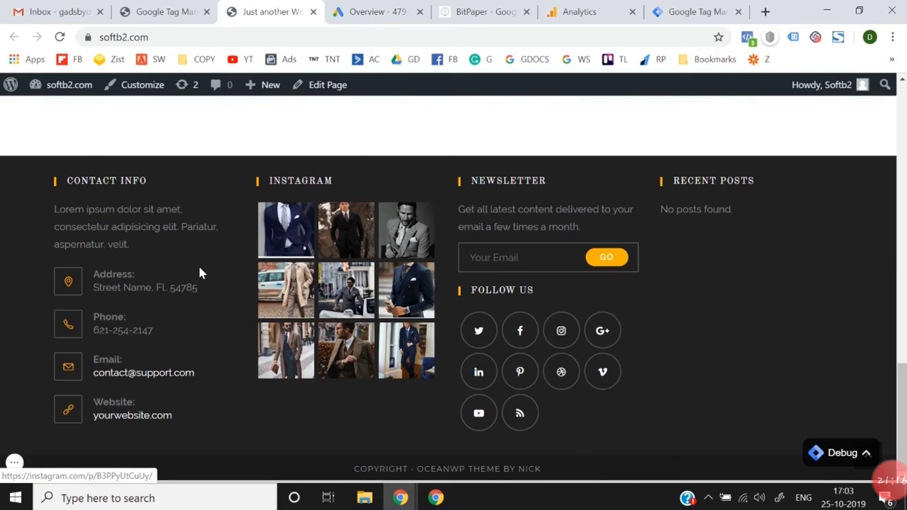
{"action": "scroll", "coordinate": [126, 395], "scroll_direction": "up", "scroll_amount": 10}
{"action": "scroll", "coordinate": [127, 395], "scroll_direction": "up", "scroll_amount": 7}
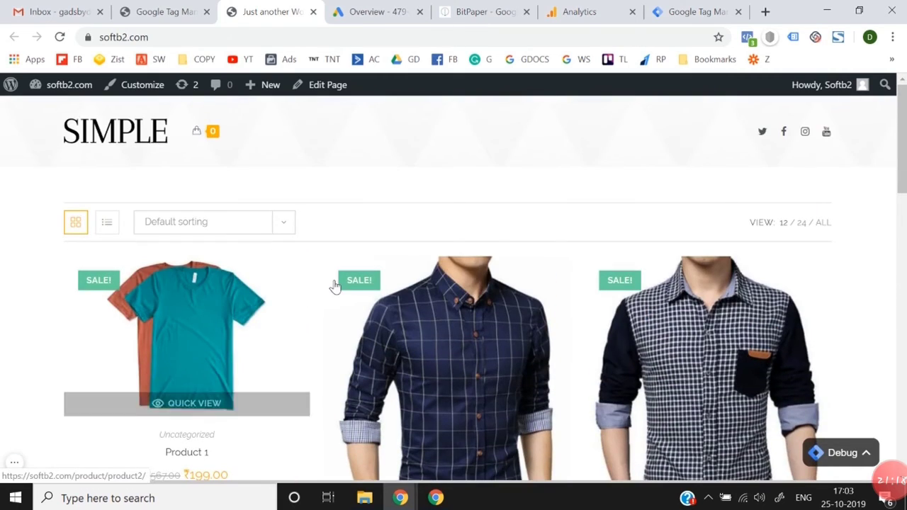
Step: Add Product 3 to the shopping cart and open the cart page
{"action": "scroll", "coordinate": [334, 284], "scroll_direction": "down", "scroll_amount": 2}
{"action": "left_click", "coordinate": [615, 236]}
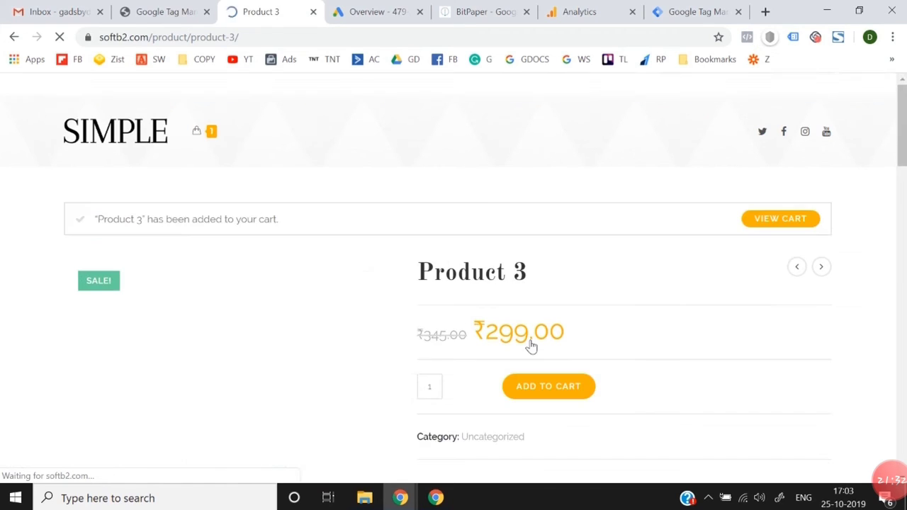
{"action": "left_click", "coordinate": [799, 216]}
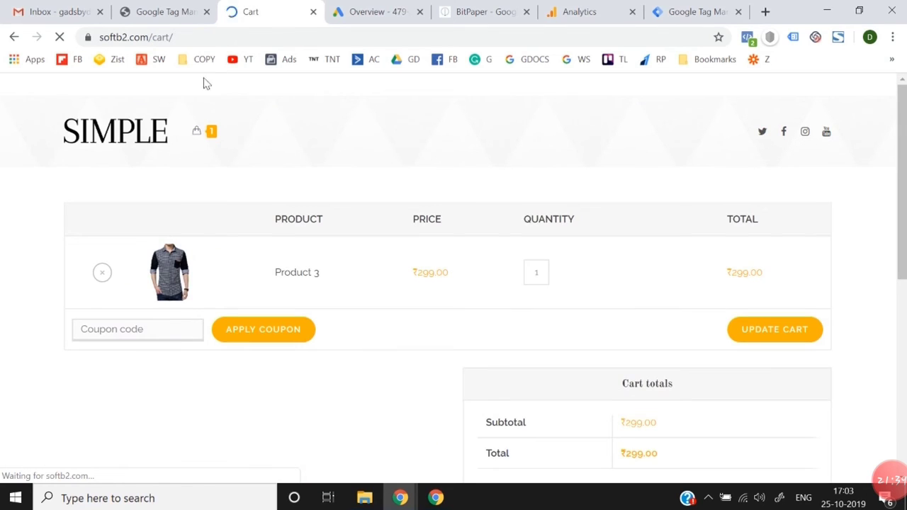
Step: Show the full address of the cart page and highlight its /cart/ path
{"action": "left_click", "coordinate": [151, 37]}
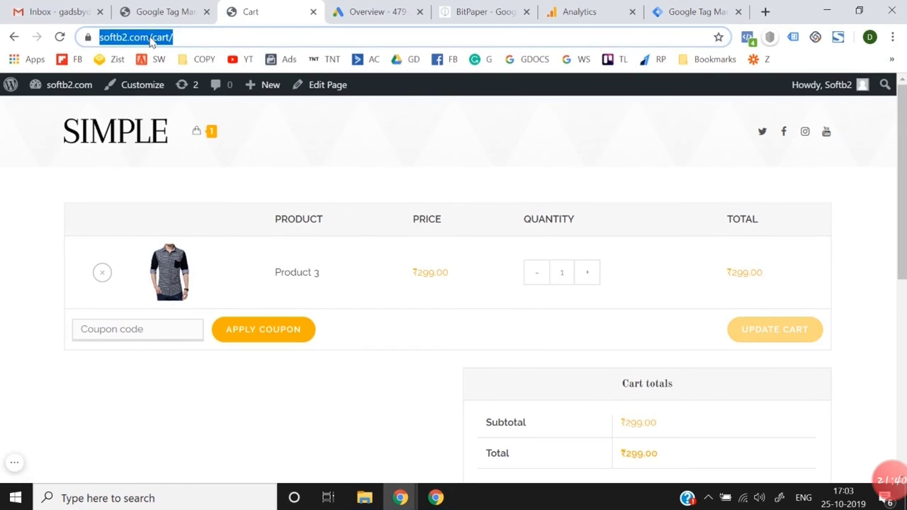
{"action": "left_click", "coordinate": [152, 37]}
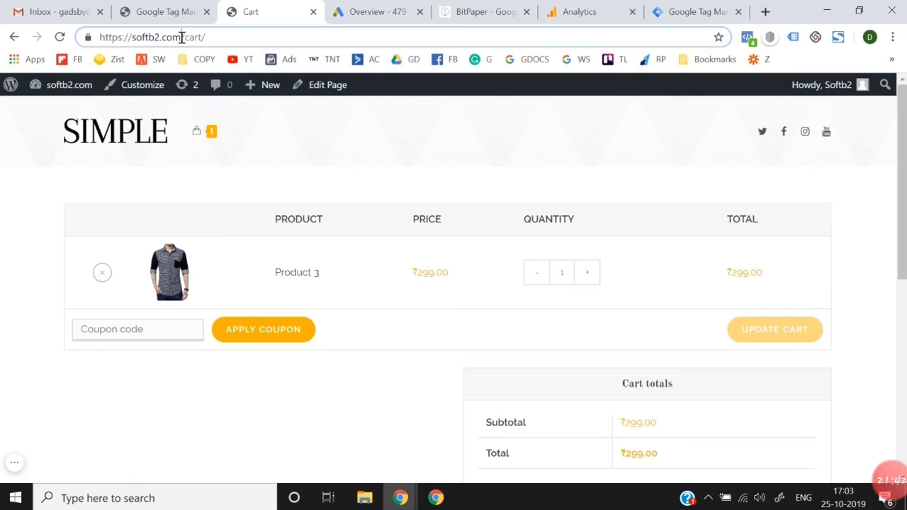
{"action": "left_click_drag", "start_coordinate": [183, 37], "coordinate": [226, 37]}
{"action": "left_click", "coordinate": [226, 36]}
Step: Switch to the Tag Manager page and load analytics.google.com in its place
{"action": "left_click", "coordinate": [484, 11]}
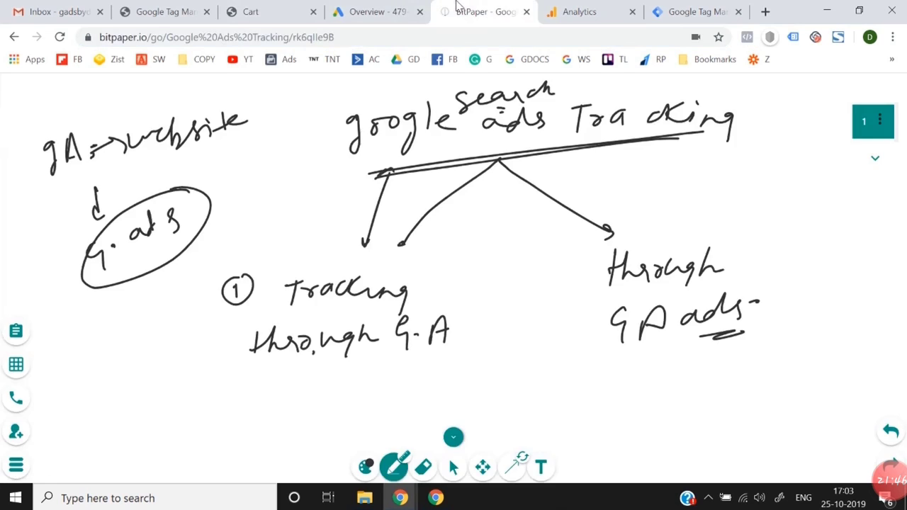
{"action": "left_click", "coordinate": [593, 10]}
{"action": "left_click", "coordinate": [697, 10]}
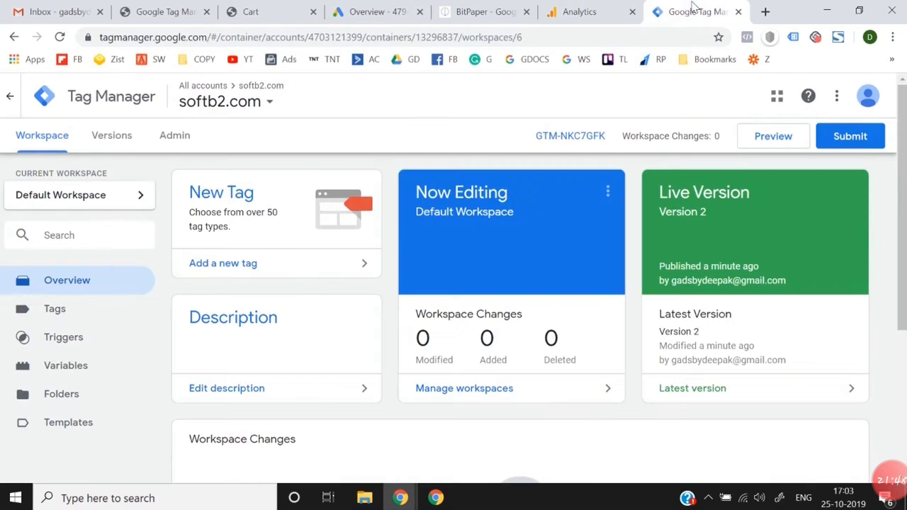
{"action": "left_click", "coordinate": [660, 37]}
{"action": "type", "text": "analytics.google.com"}
{"action": "key", "text": "Return"}
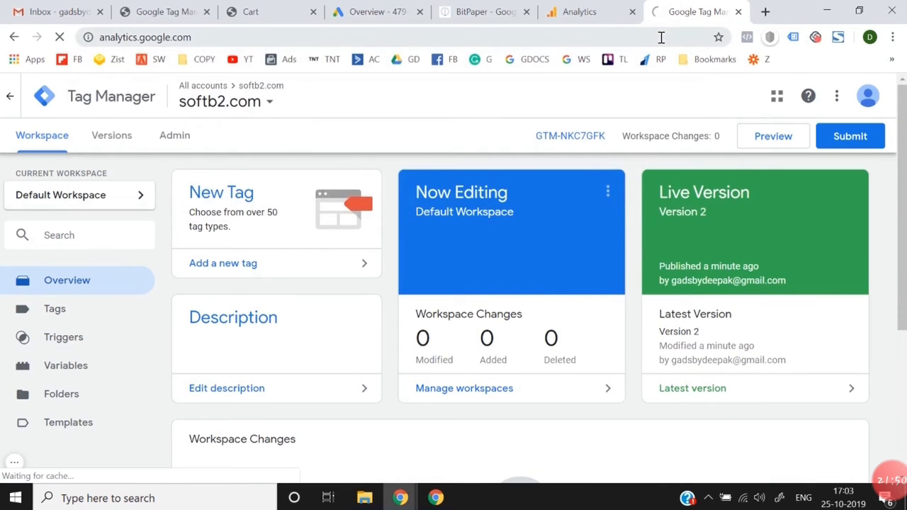
Step: Return to the storefront's cart page and check the path after the domain in its address
{"action": "left_click", "coordinate": [250, 9]}
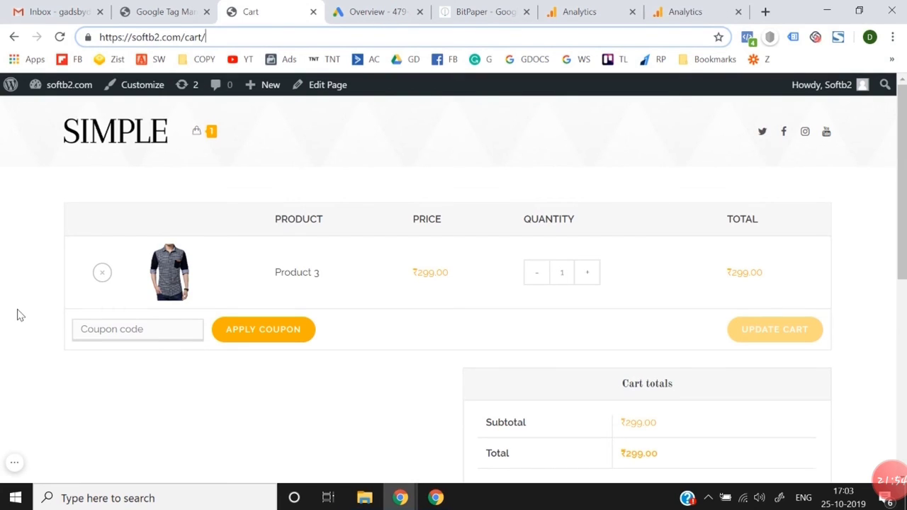
{"action": "double_click", "coordinate": [187, 37]}
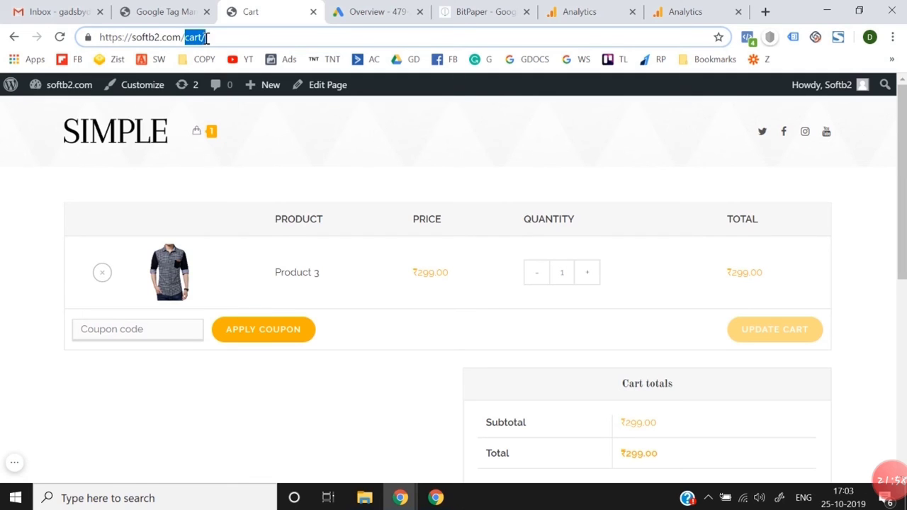
{"action": "left_click", "coordinate": [3, 185]}
Step: Switch to the newly loaded Analytics home page and examine the top active pages of current users
{"action": "left_click", "coordinate": [676, 11]}
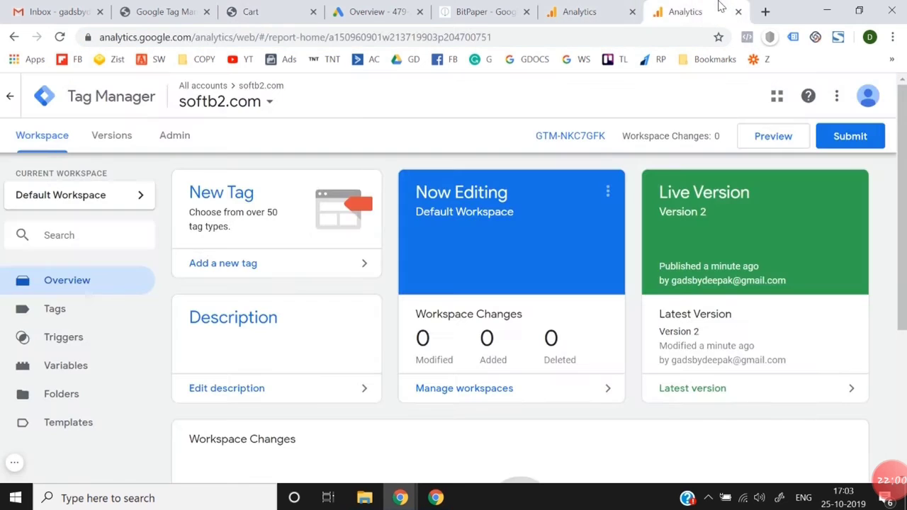
{"action": "left_click", "coordinate": [549, 36]}
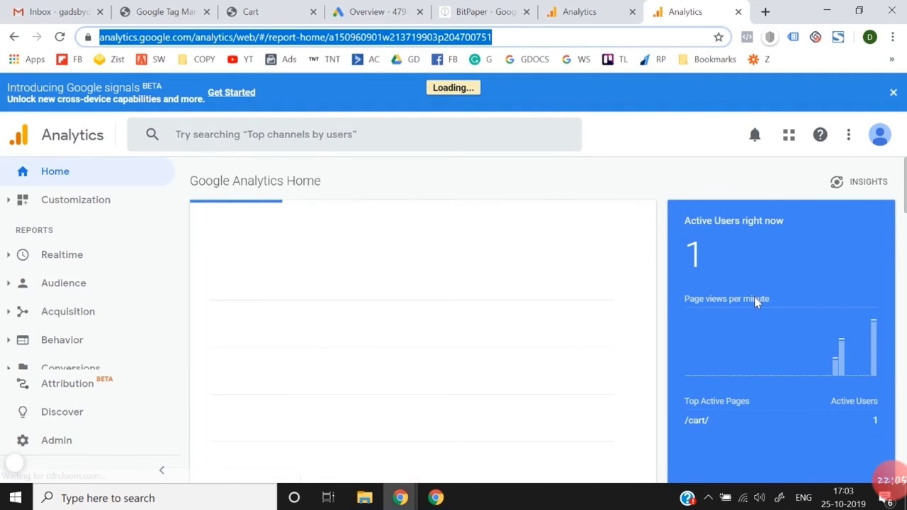
{"action": "scroll", "coordinate": [713, 350], "scroll_direction": "down", "scroll_amount": 2}
{"action": "left_click", "coordinate": [713, 276]}
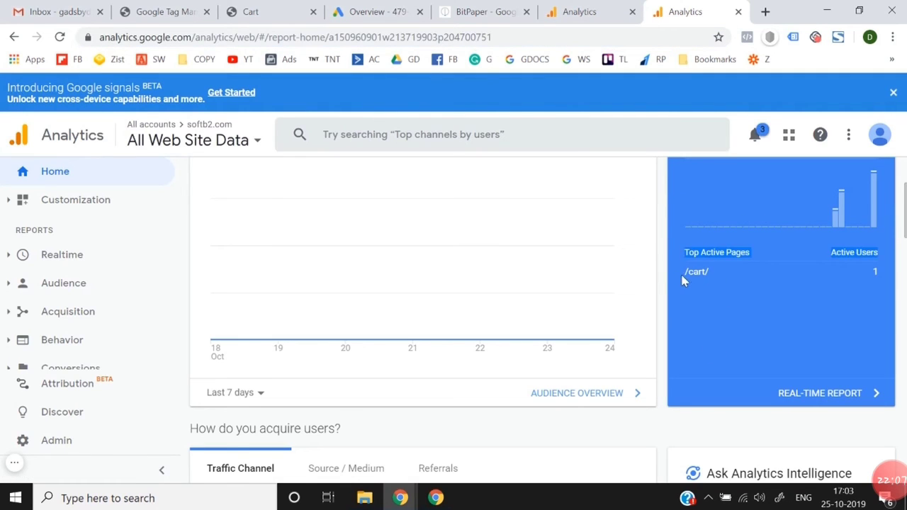
Step: Return to the goal details and choose Equals to as the destination match type
{"action": "left_click", "coordinate": [613, 7]}
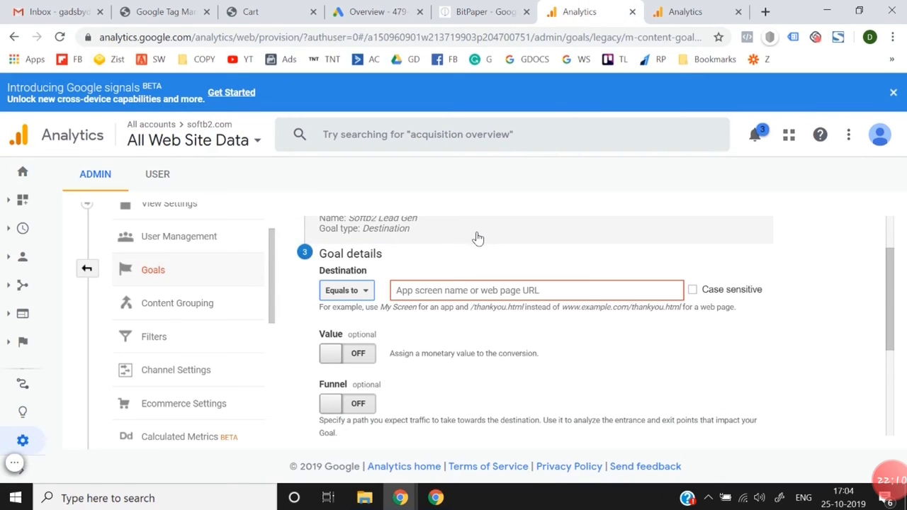
{"action": "left_click", "coordinate": [347, 294]}
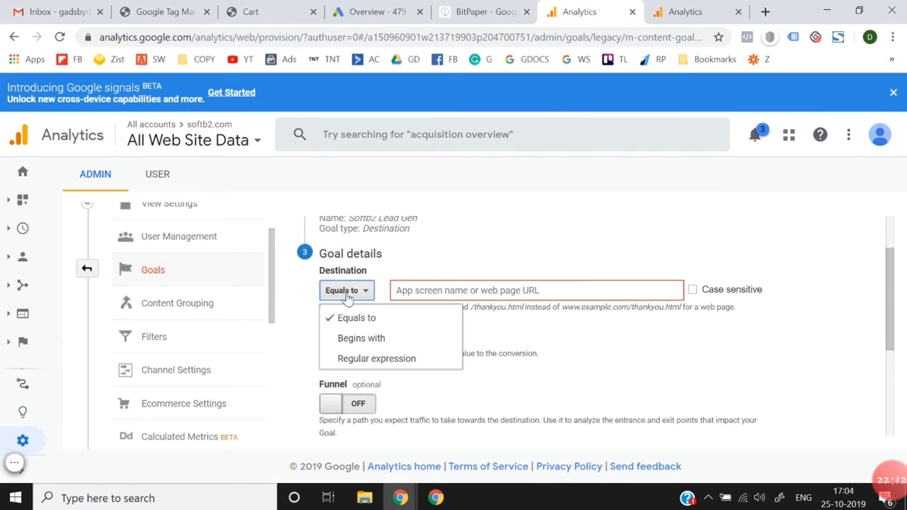
{"action": "left_click", "coordinate": [356, 317]}
{"action": "left_click", "coordinate": [423, 290]}
{"action": "key", "text": "ctrl+v"}
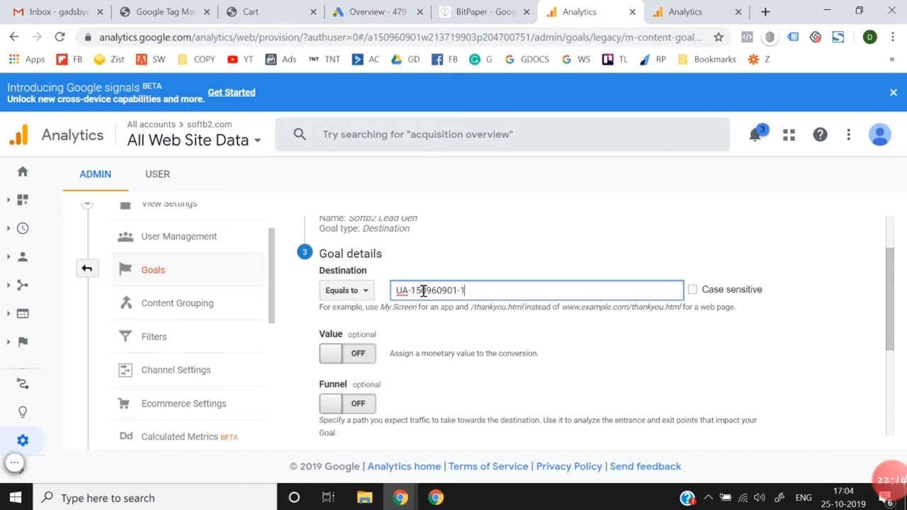
{"action": "key", "text": "ctrl+a"}
{"action": "key", "text": "BackSpace"}
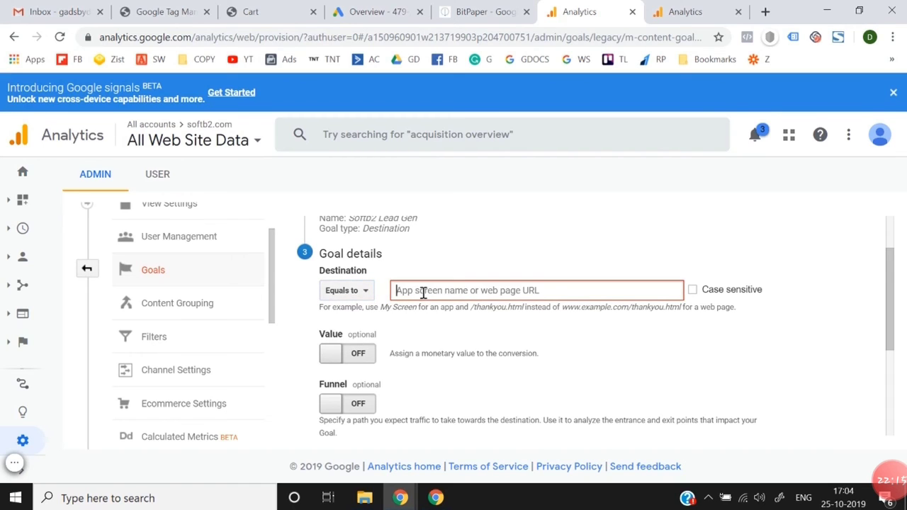
Step: Copy the /cart/ path from the Analytics home page's top active pages and enter it as the goal's destination
{"action": "left_click", "coordinate": [685, 12]}
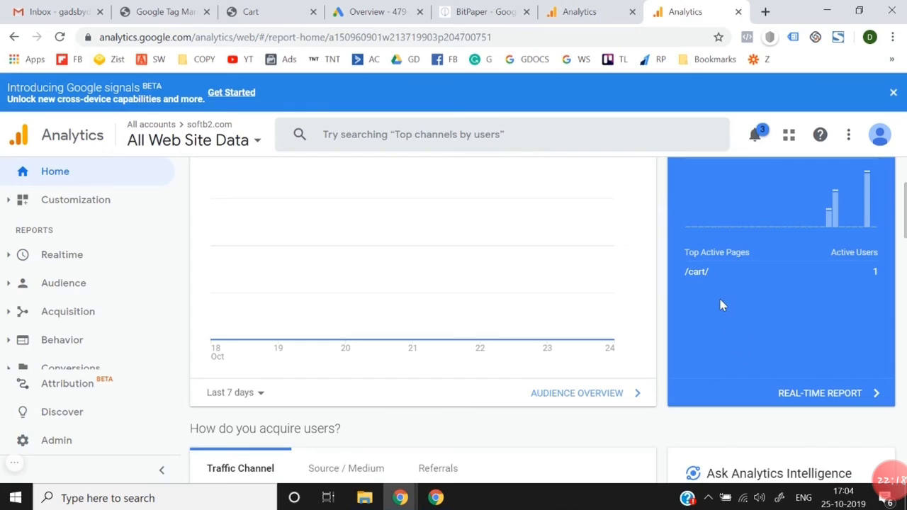
{"action": "mouse_move", "coordinate": [685, 272]}
{"action": "left_mouse_down"}
{"action": "mouse_move", "coordinate": [677, 274]}
{"action": "mouse_move", "coordinate": [706, 272]}
{"action": "mouse_move", "coordinate": [711, 281]}
{"action": "mouse_move", "coordinate": [689, 274]}
{"action": "left_mouse_up"}
{"action": "triple_click", "coordinate": [689, 274]}
{"action": "key", "text": "ctrl+c"}
{"action": "left_click", "coordinate": [616, 10]}
{"action": "left_click", "coordinate": [511, 298]}
{"action": "key", "text": "ctrl+v"}
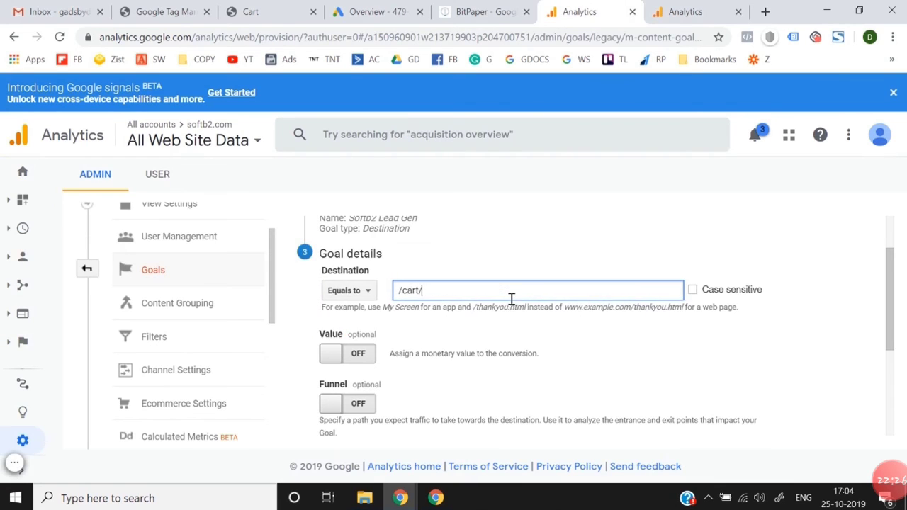
Step: Save the Softb2 Lead Gen goal with the Value and Funnel options left off
{"action": "left_click", "coordinate": [660, 370]}
{"action": "scroll", "coordinate": [663, 371], "scroll_direction": "down", "scroll_amount": 1}
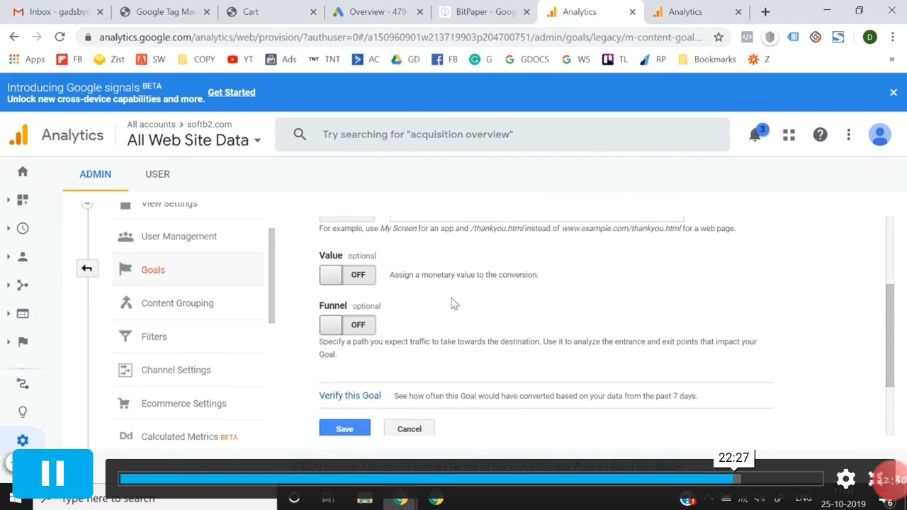
{"action": "scroll", "coordinate": [454, 303], "scroll_direction": "down", "scroll_amount": 1}
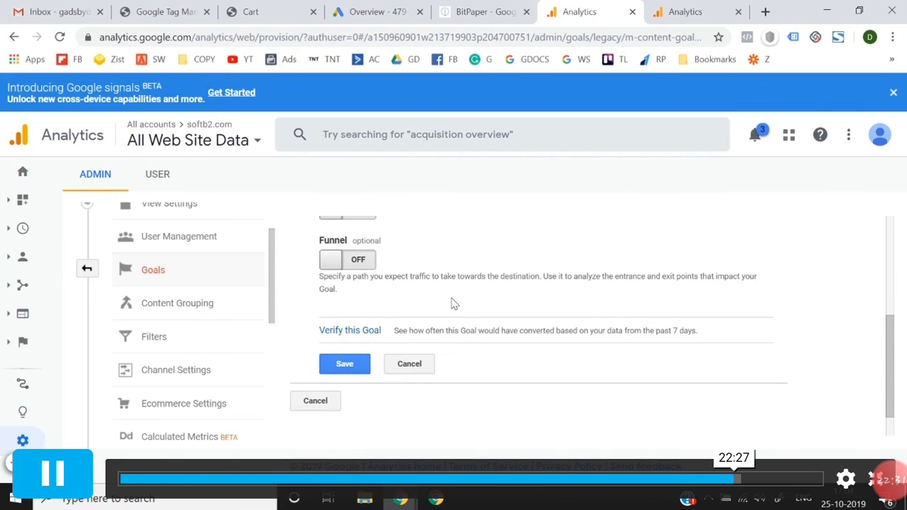
{"action": "left_click", "coordinate": [345, 364]}
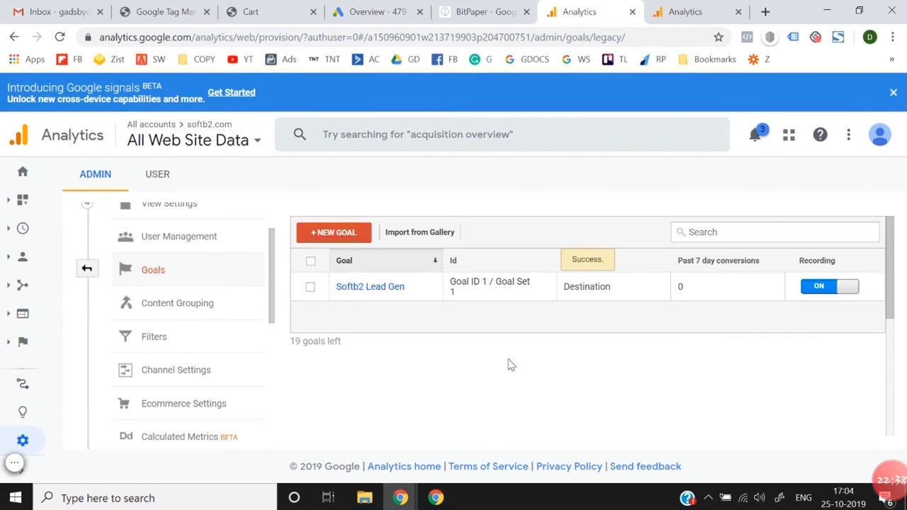
Step: Compare the storefront's cart page with the active pages on the Analytics home page and the saved goal in the goals list
{"action": "left_click", "coordinate": [257, 10]}
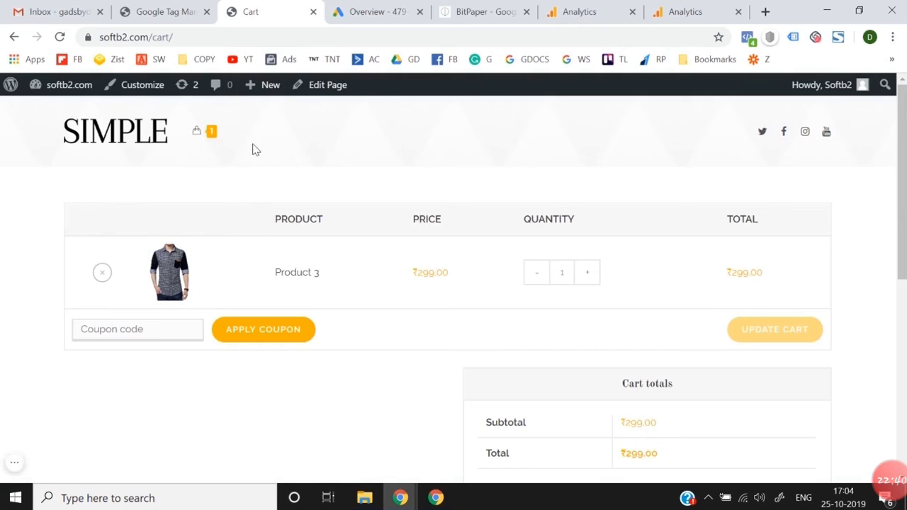
{"action": "left_click", "coordinate": [684, 12]}
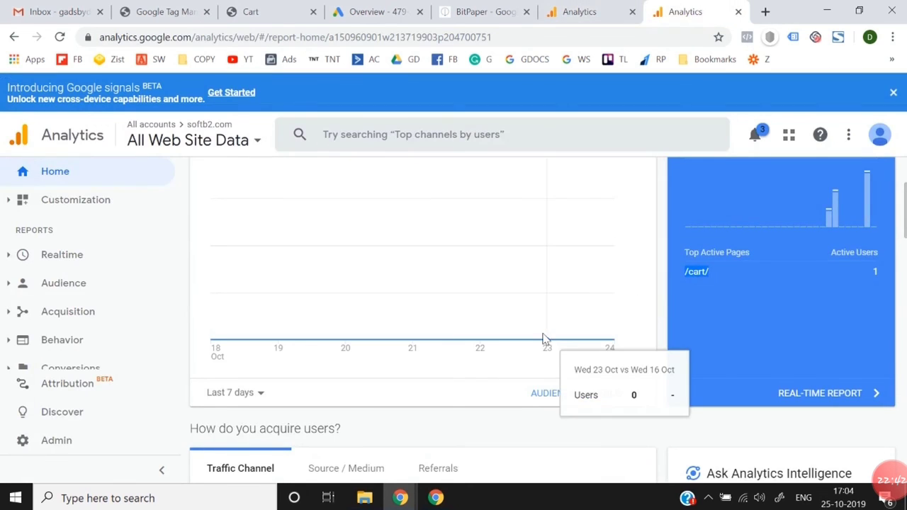
{"action": "left_click", "coordinate": [583, 13]}
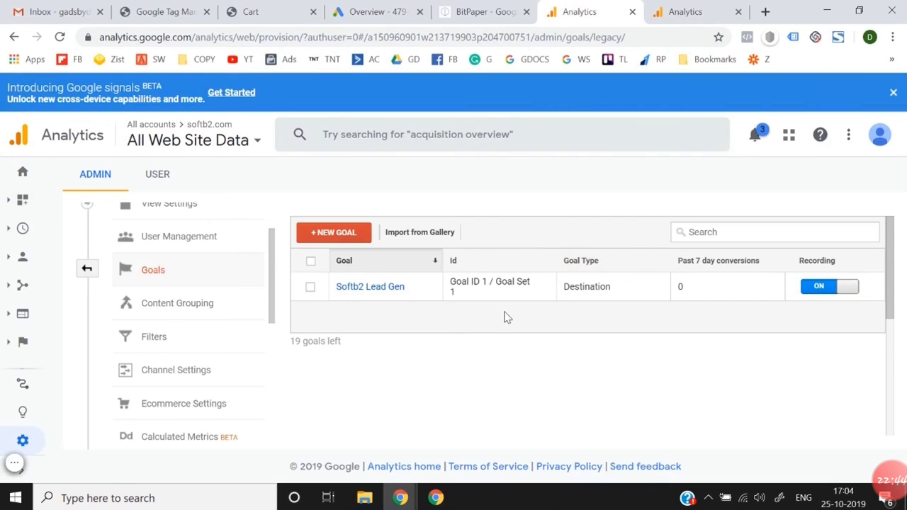
{"action": "left_click", "coordinate": [258, 10]}
{"action": "left_click", "coordinate": [680, 11]}
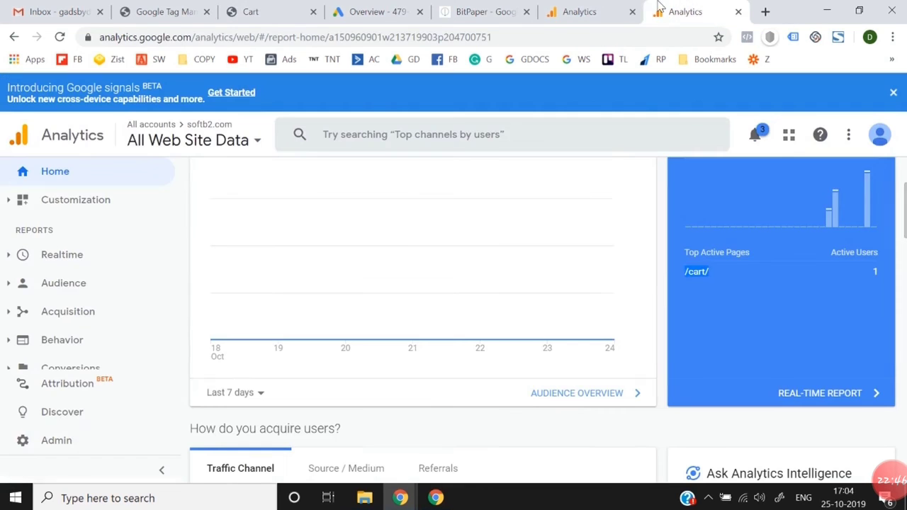
{"action": "left_click", "coordinate": [623, 11]}
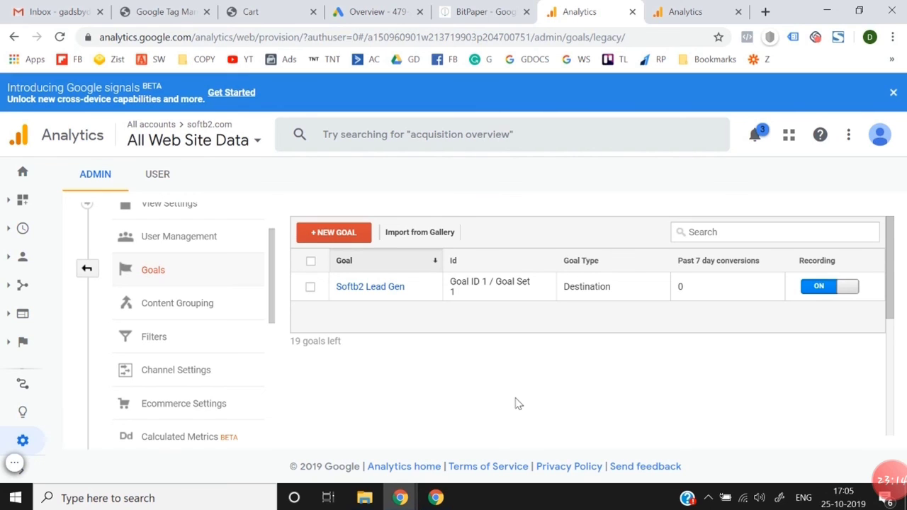
Step: Switch to Google Ads and start a new conversion action from the Conversions page
{"action": "left_click", "coordinate": [375, 10]}
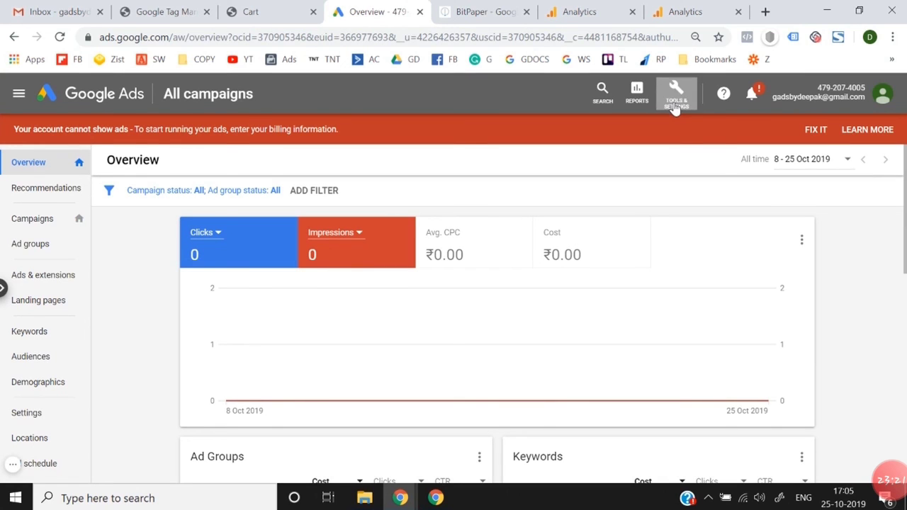
{"action": "left_click", "coordinate": [675, 103]}
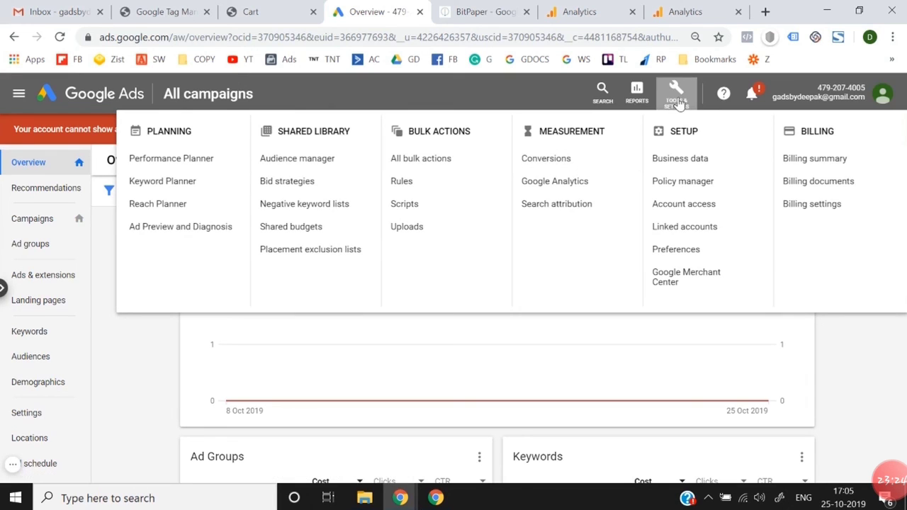
{"action": "left_click", "coordinate": [577, 161]}
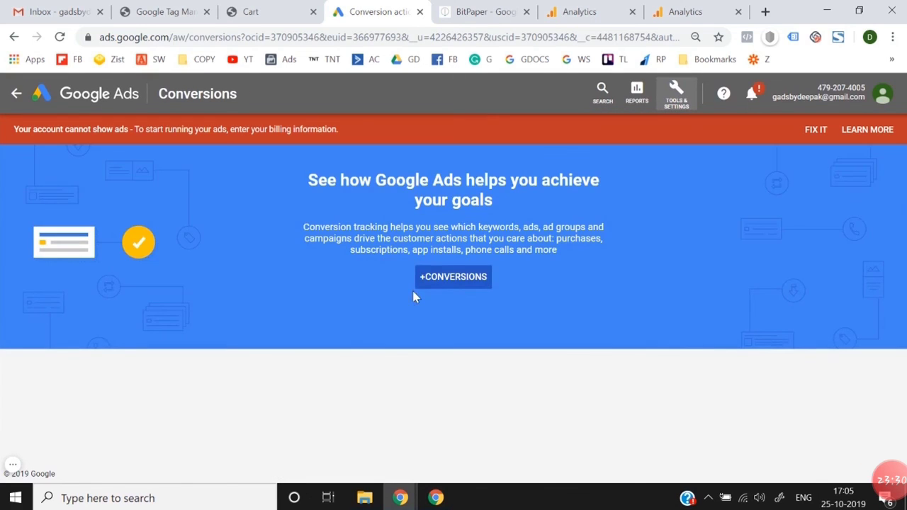
{"action": "left_click", "coordinate": [467, 288]}
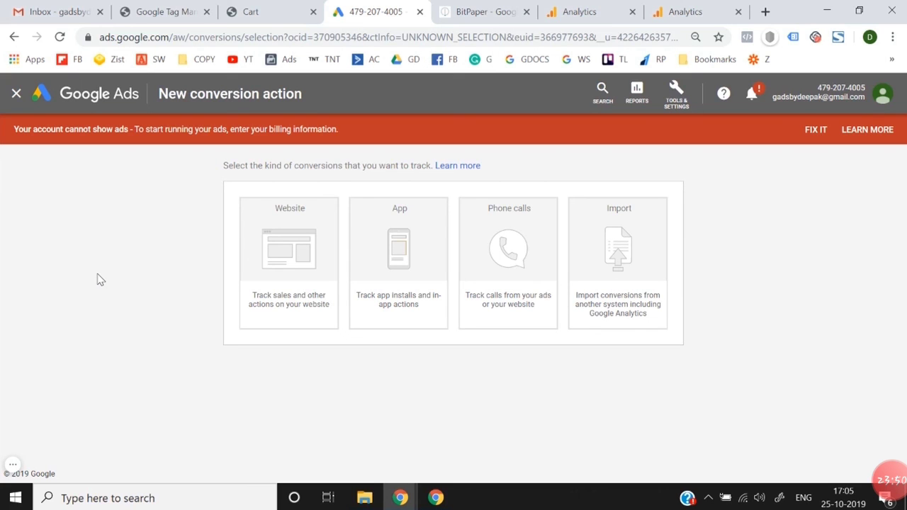
Step: Check the goal's name in Analytics, then choose to import the Google Ads conversion from Google Analytics and continue
{"action": "left_click", "coordinate": [583, 11]}
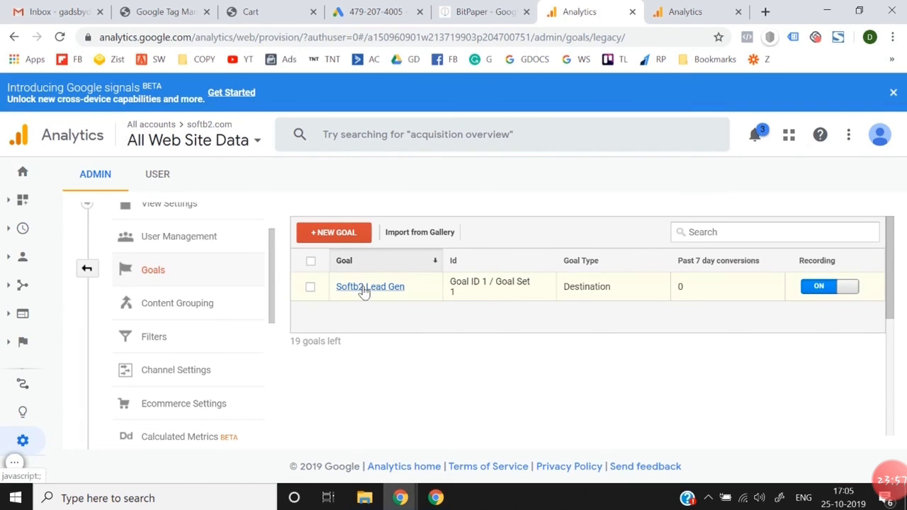
{"action": "left_click", "coordinate": [383, 7]}
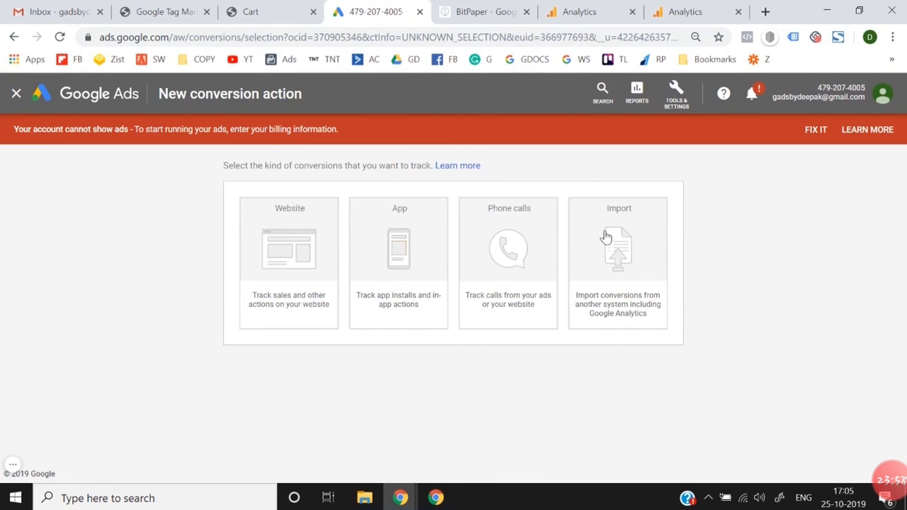
{"action": "left_click", "coordinate": [604, 235]}
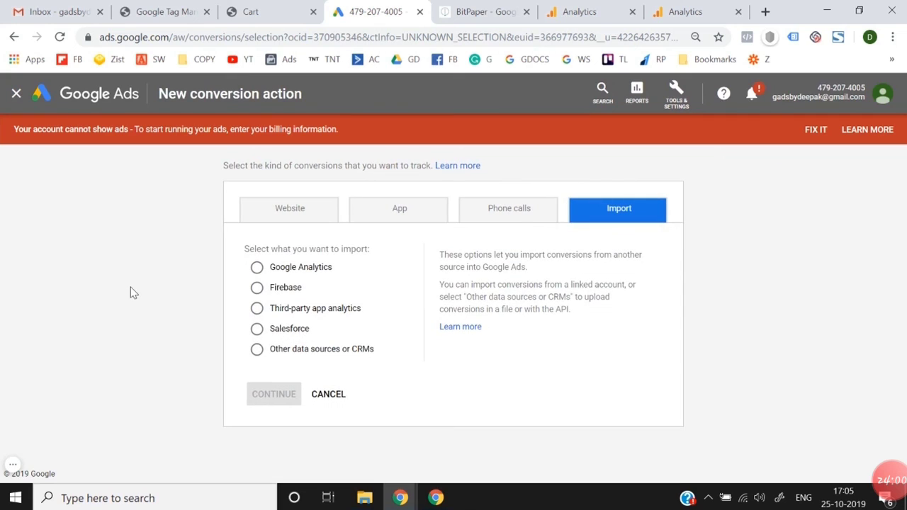
{"action": "left_click", "coordinate": [277, 276]}
{"action": "left_click", "coordinate": [274, 398]}
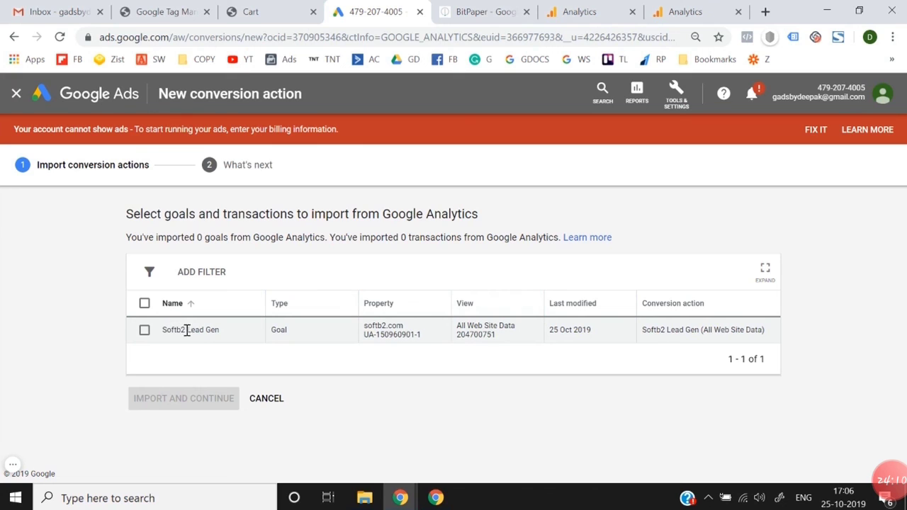
Step: Import the Softb2 Lead Gen goal as a conversion action, finish the wizard and dismiss the survey
{"action": "left_click", "coordinate": [144, 333]}
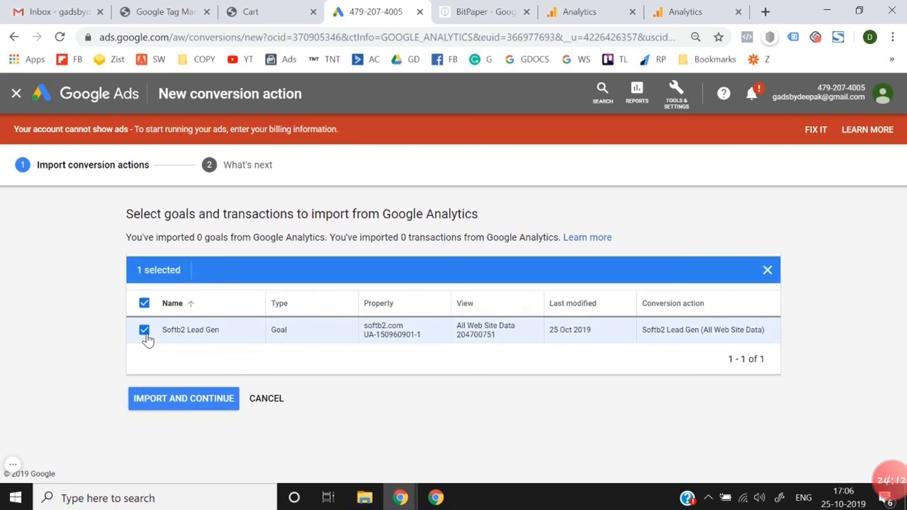
{"action": "left_click", "coordinate": [174, 404]}
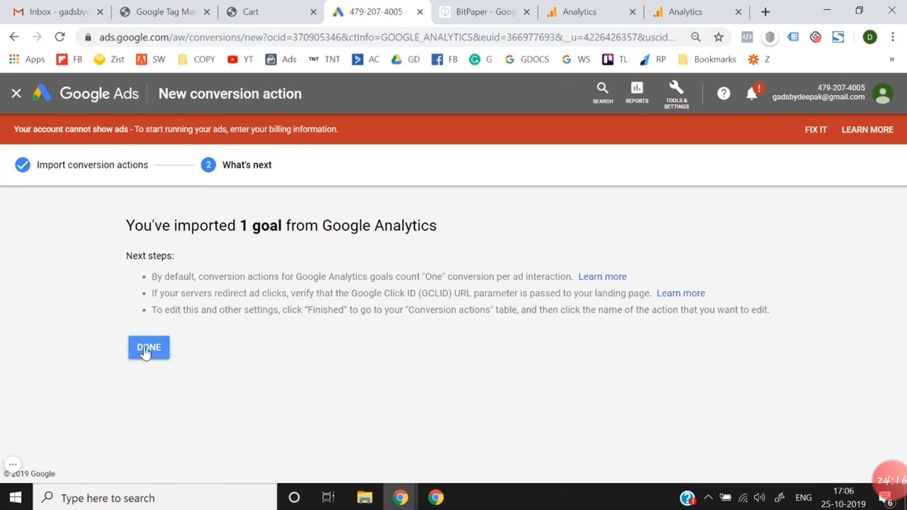
{"action": "left_click", "coordinate": [147, 350]}
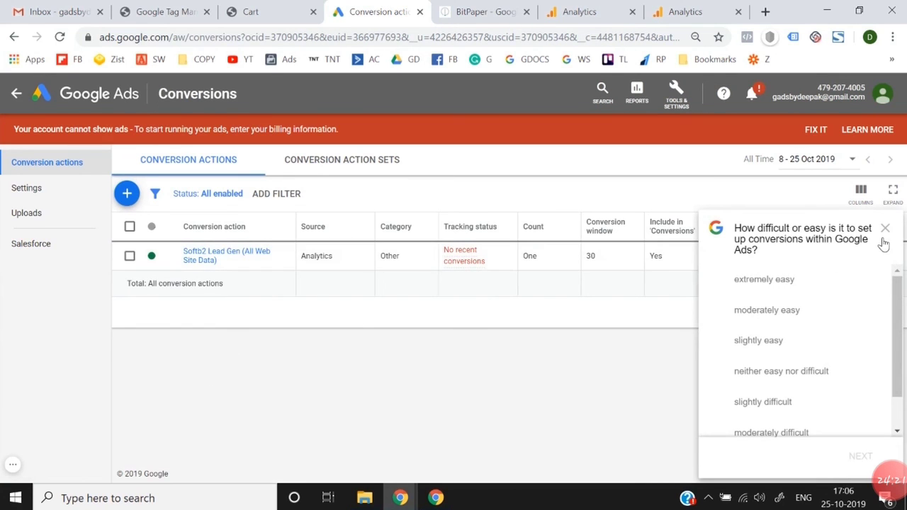
{"action": "left_click", "coordinate": [884, 228]}
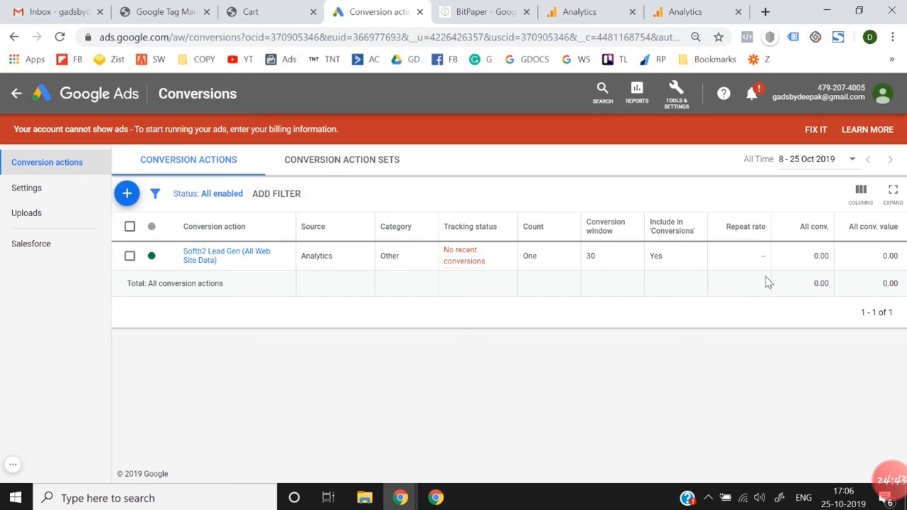
Step: Review the Analytics home page and goals list, the imported Google Ads conversion action and the BitPaper tracking sketch
{"action": "left_click", "coordinate": [683, 10]}
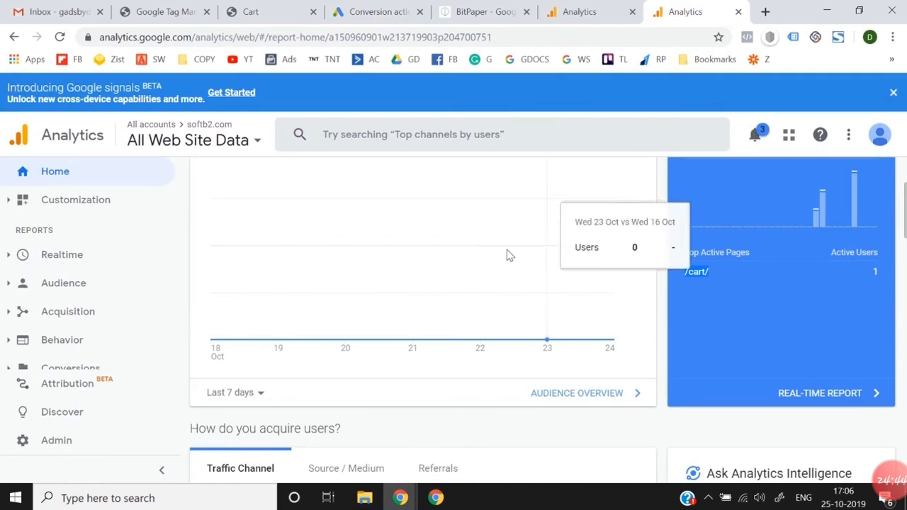
{"action": "left_click", "coordinate": [579, 11]}
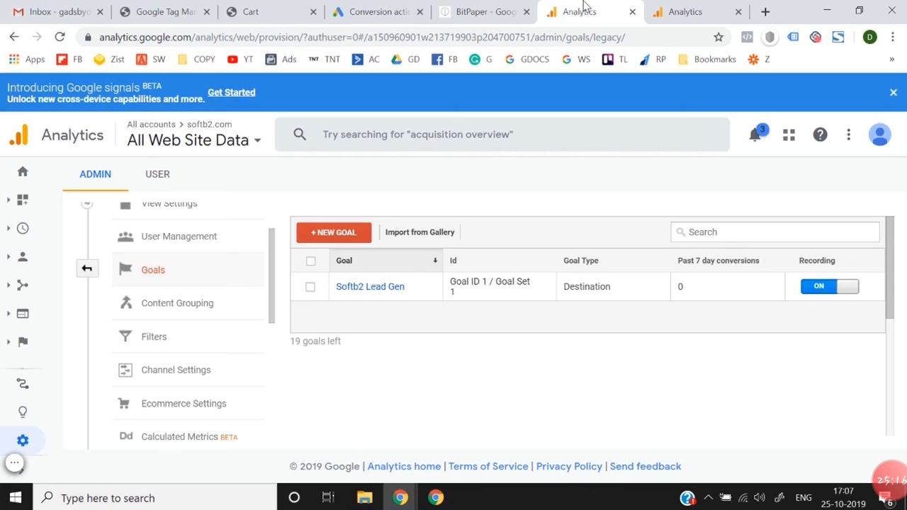
{"action": "left_click", "coordinate": [387, 8]}
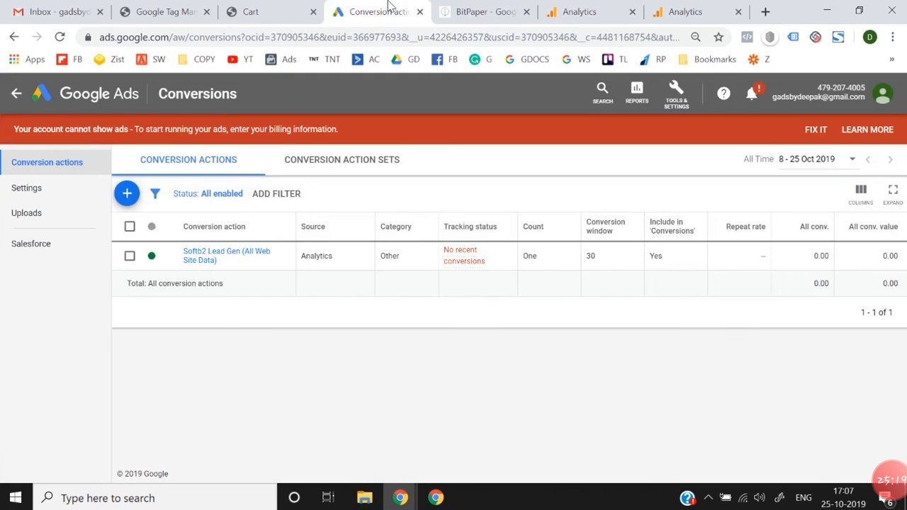
{"action": "left_click", "coordinate": [626, 5]}
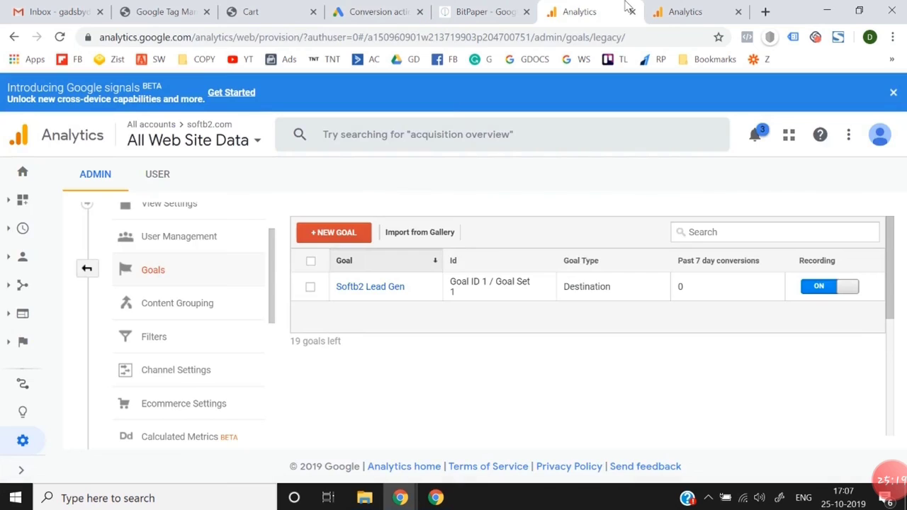
{"action": "left_click", "coordinate": [394, 8]}
{"action": "left_click", "coordinate": [514, 9]}
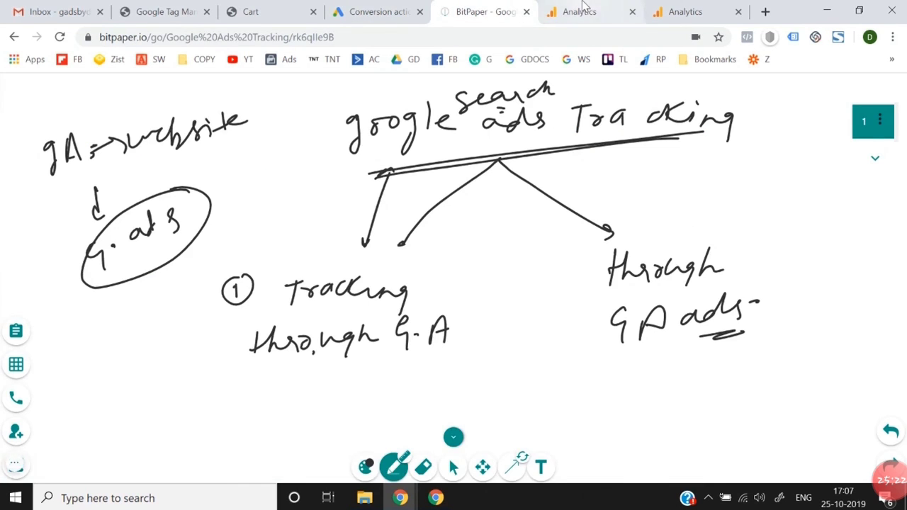
{"action": "left_click", "coordinate": [582, 8]}
{"action": "left_click", "coordinate": [379, 10]}
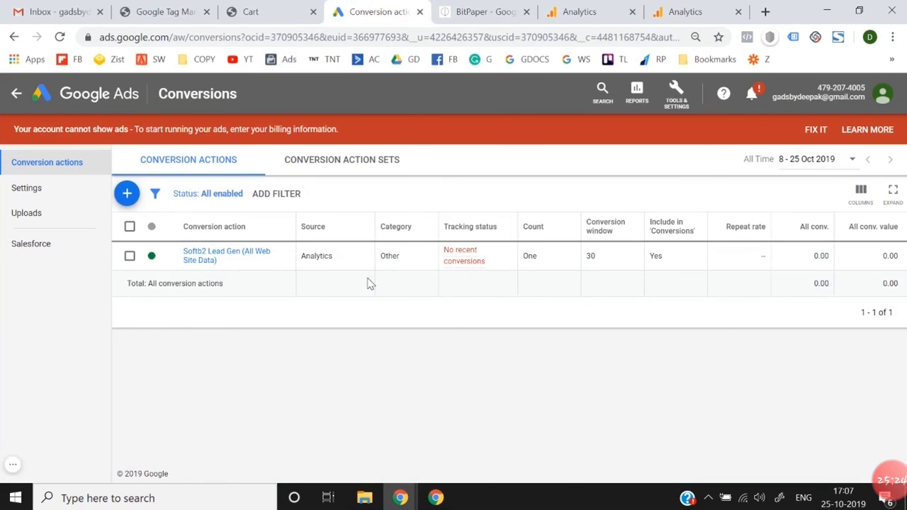